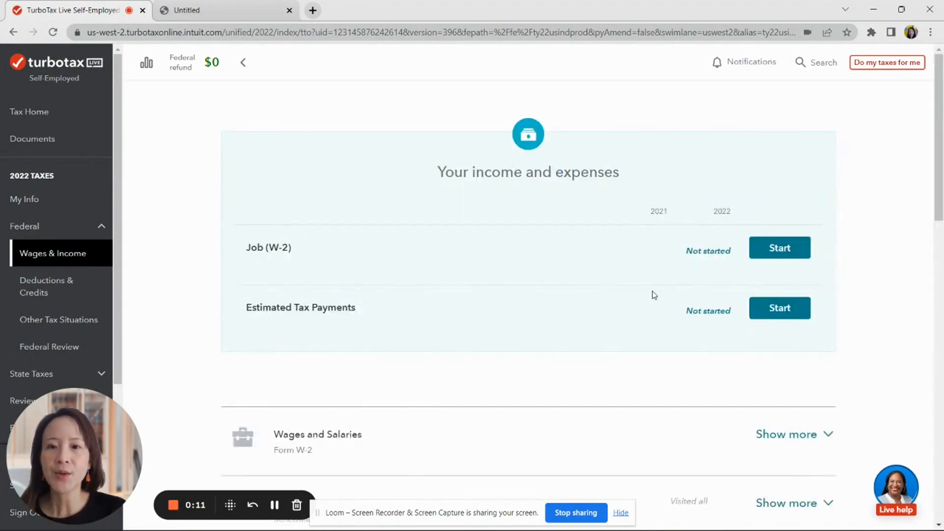
- Reopen Rental Properties and Royalties, confirm rental income, and choose Rental property as the category
{"action": "scroll", "coordinate": [659, 288], "scroll_direction": "down", "scroll_amount": 10}
{"action": "scroll", "coordinate": [661, 286], "scroll_direction": "down", "scroll_amount": 3}
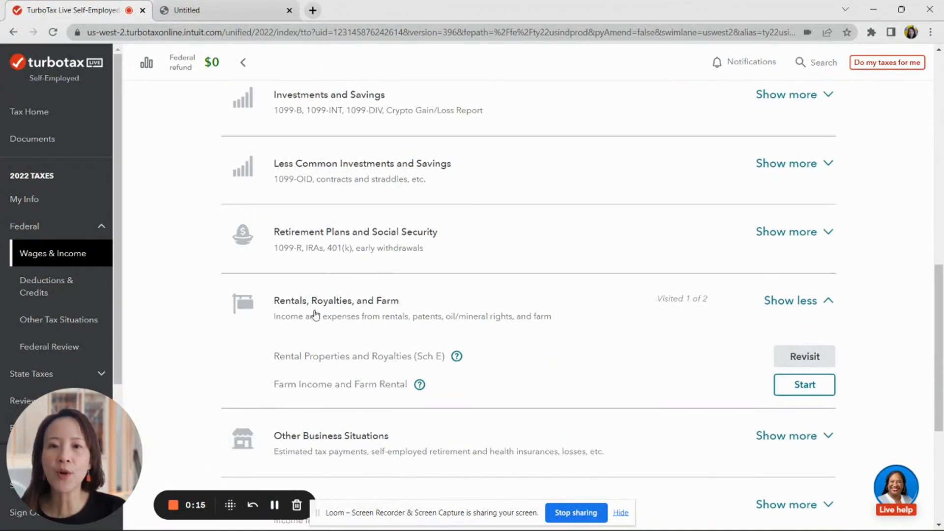
{"action": "left_click", "coordinate": [778, 354]}
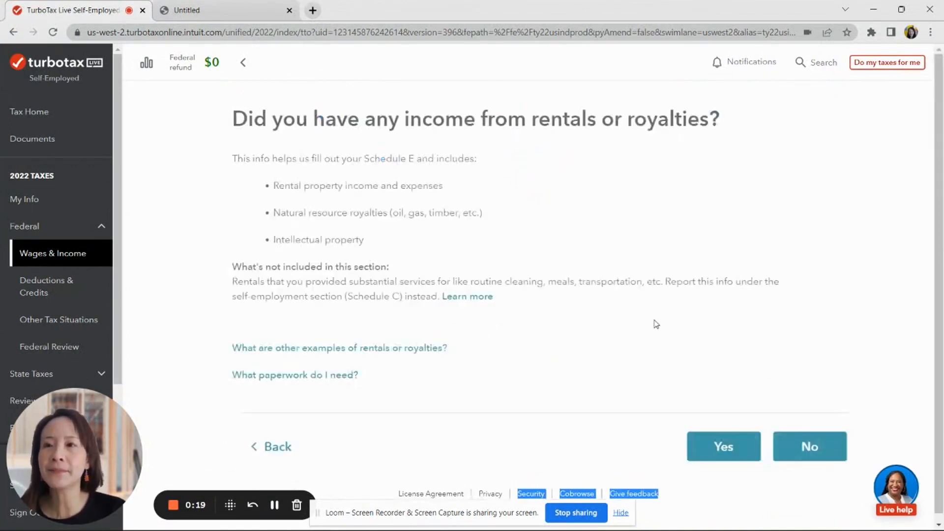
{"action": "left_click", "coordinate": [711, 445]}
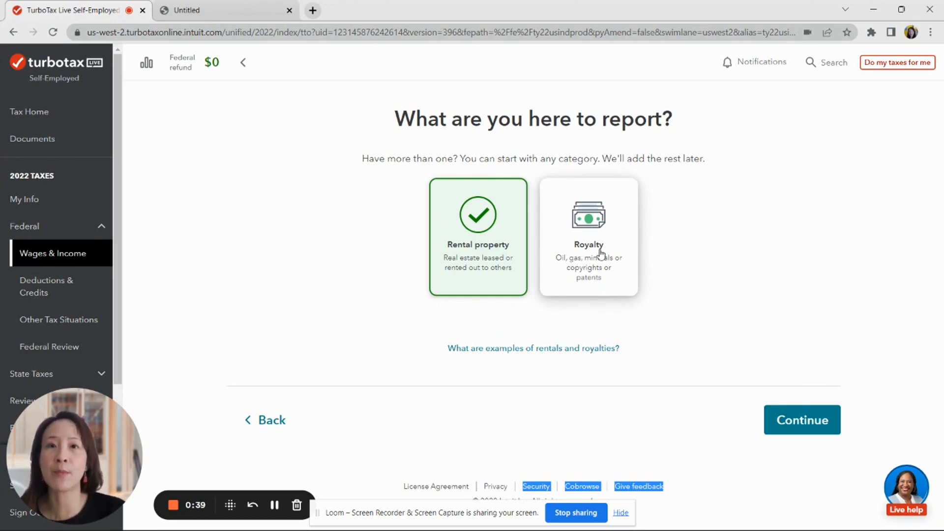
{"action": "left_click", "coordinate": [801, 420]}
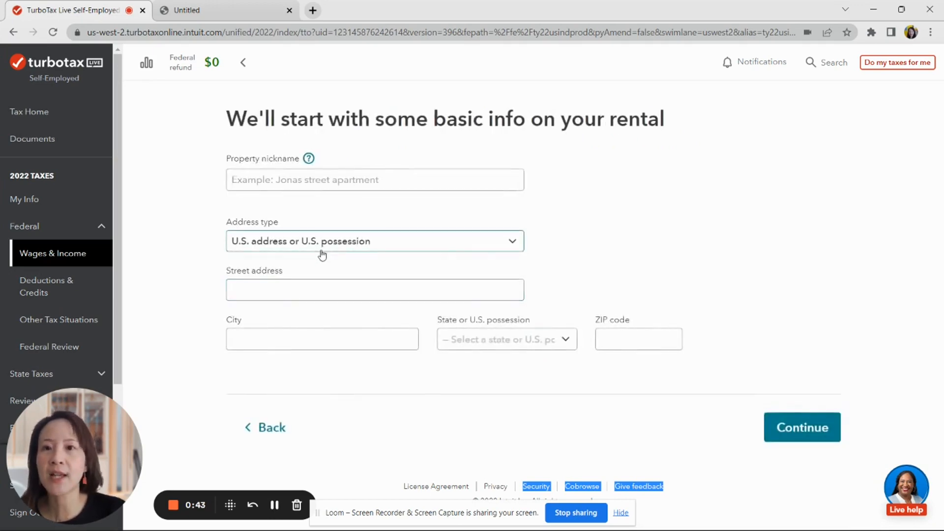
- Name the property 'Tommie rental' and fill in its street address from the saved suggestion
{"action": "left_click", "coordinate": [309, 181]}
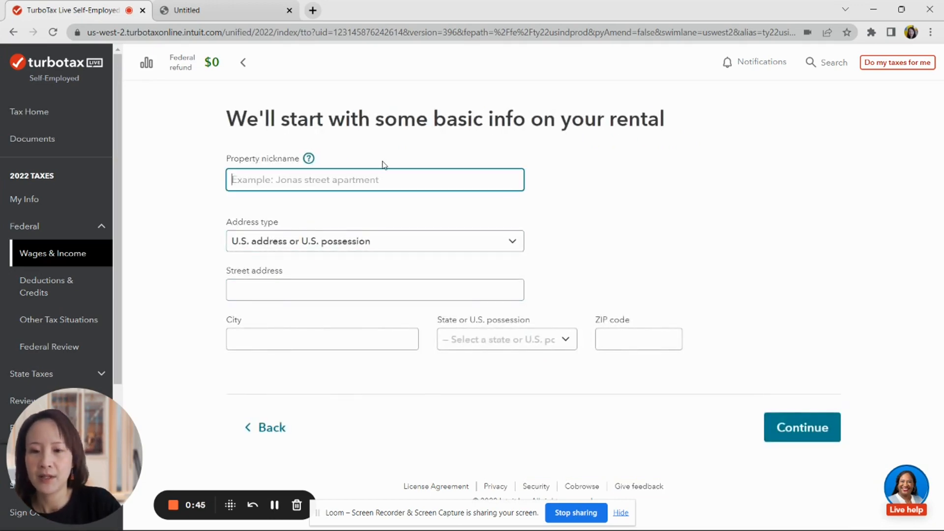
{"action": "type", "text": "T"}
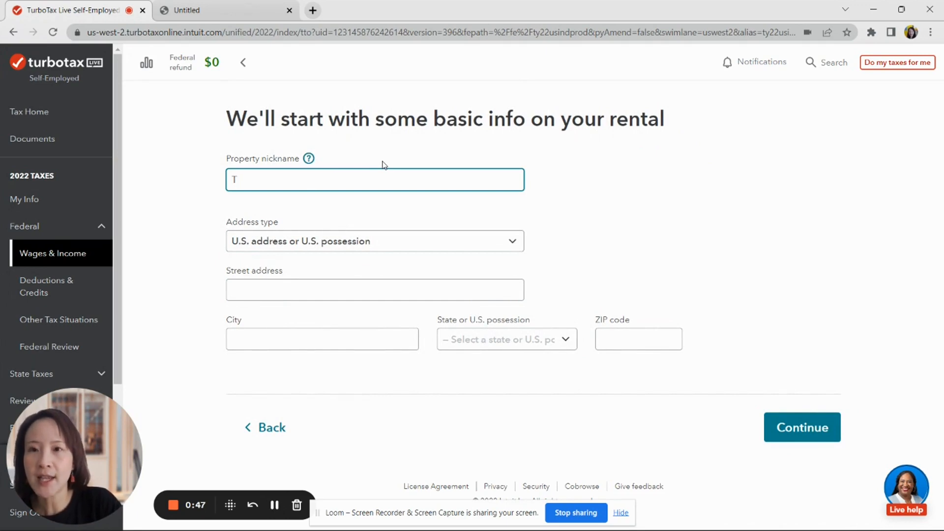
{"action": "type", "text": "ommie"}
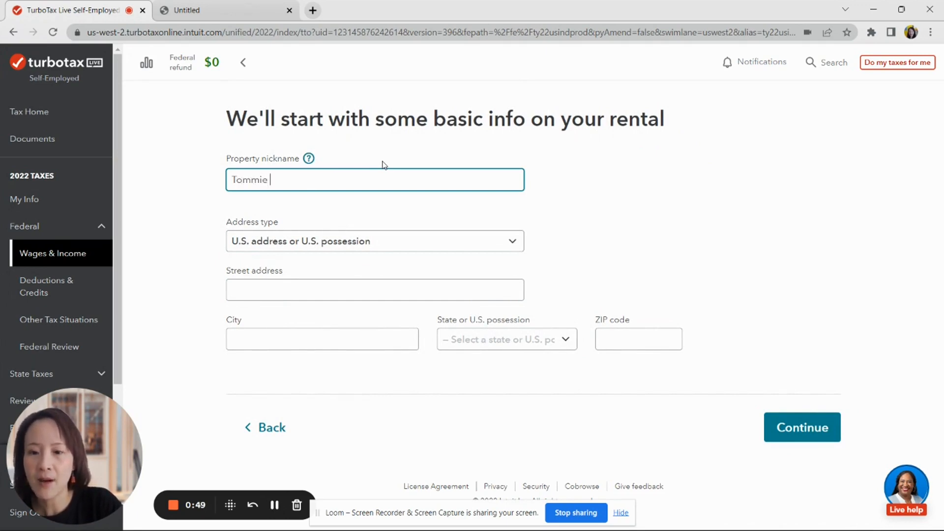
{"action": "type", "text": " rental"}
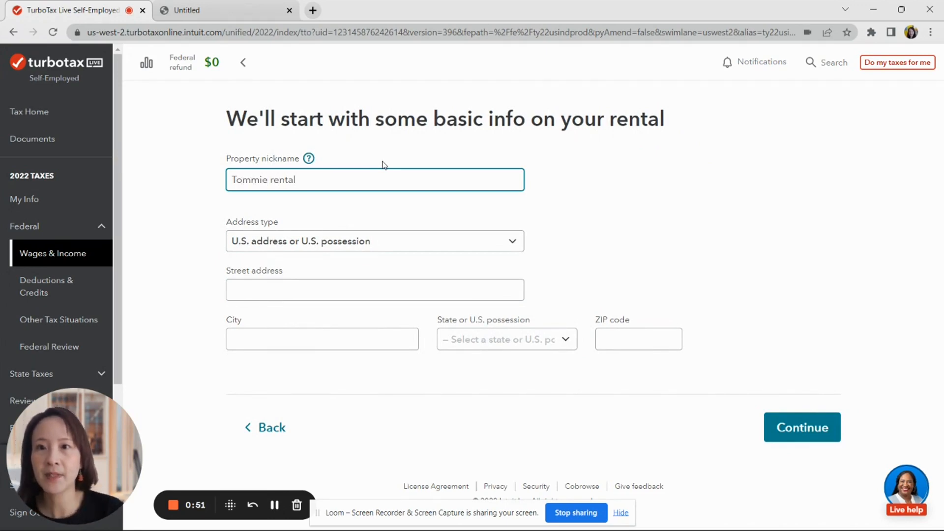
{"action": "left_click", "coordinate": [349, 292]}
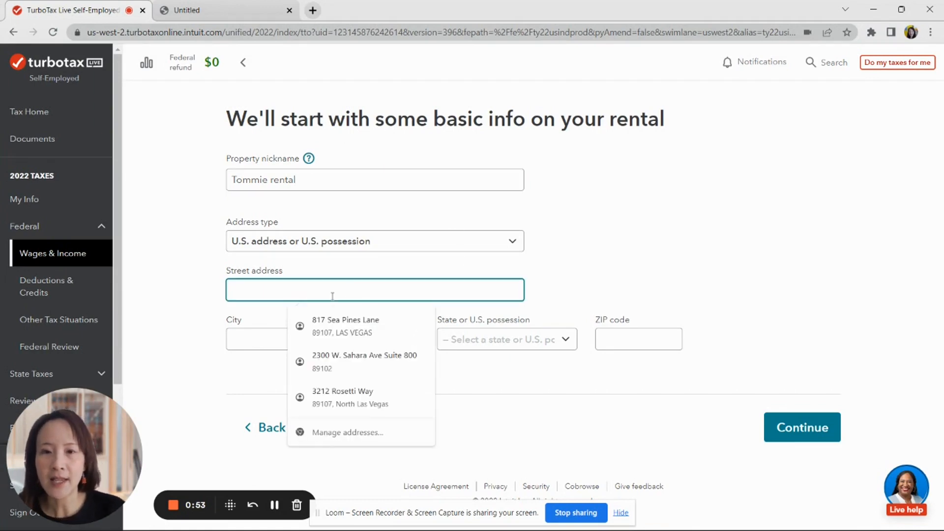
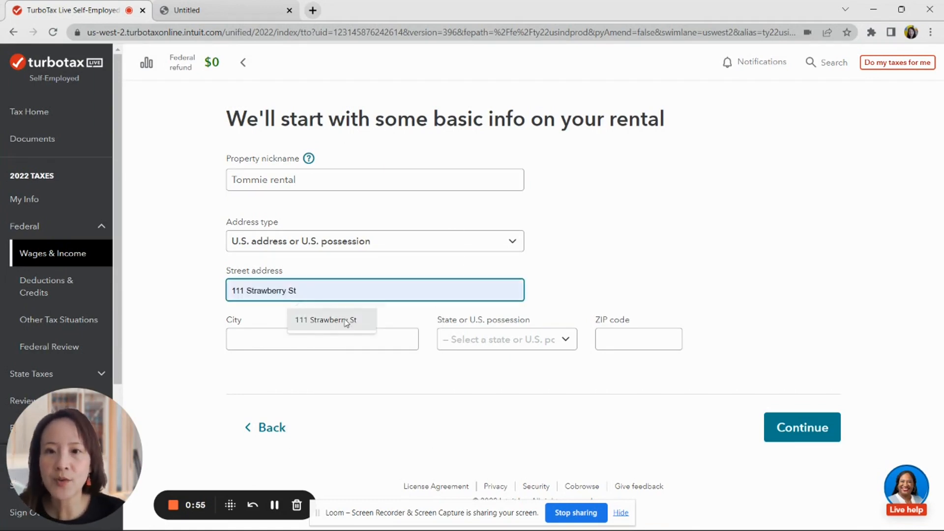
{"action": "left_click", "coordinate": [325, 320]}
- Enter the city Las Vegas, state Nevada and the ZIP code, then submit the basic info
{"action": "left_click", "coordinate": [254, 339]}
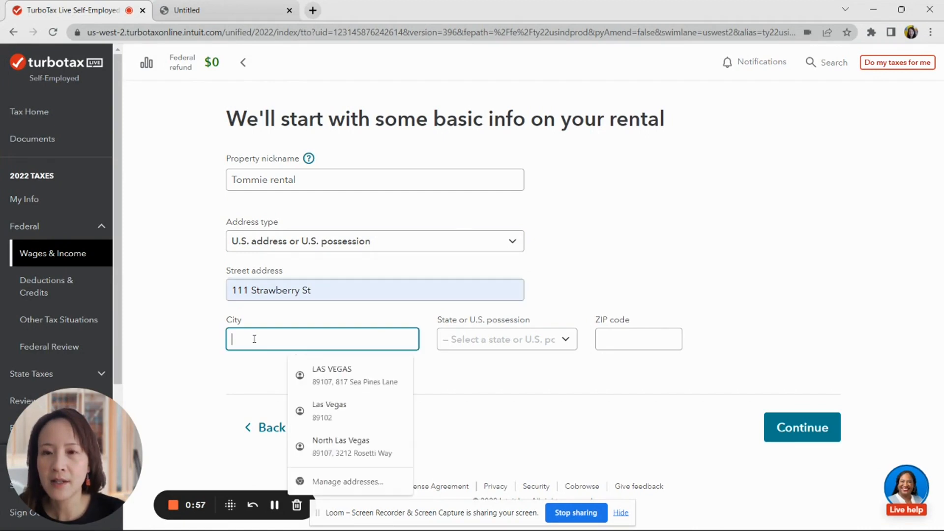
{"action": "type", "text": "Las Vegas"}
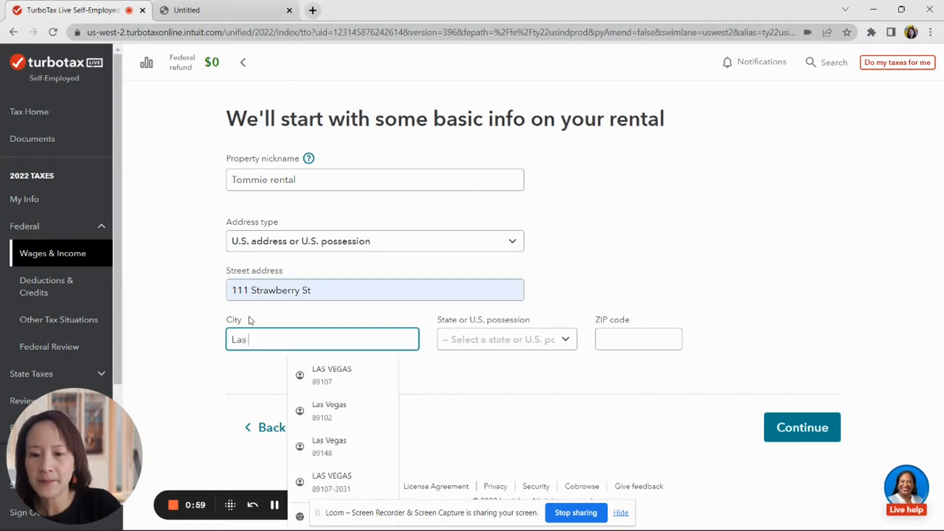
{"action": "key", "text": "Tab"}
{"action": "key", "text": "Tab"}
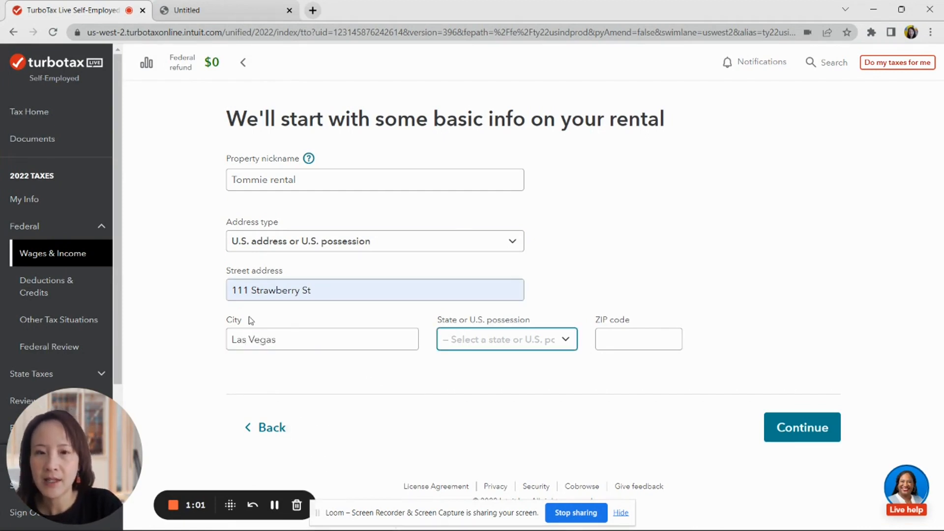
{"action": "left_click", "coordinate": [556, 341]}
{"action": "scroll", "coordinate": [560, 323], "scroll_direction": "down", "scroll_amount": 3}
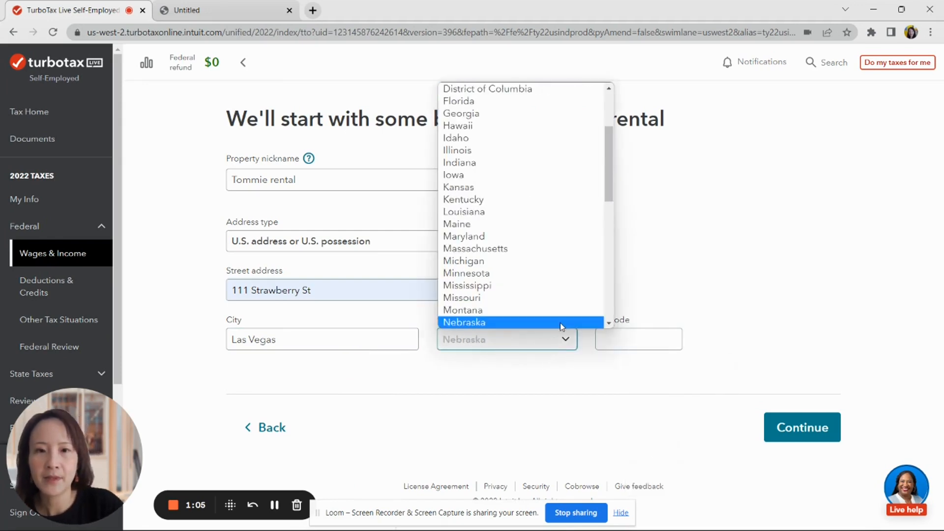
{"action": "scroll", "coordinate": [560, 322], "scroll_direction": "down", "scroll_amount": 6}
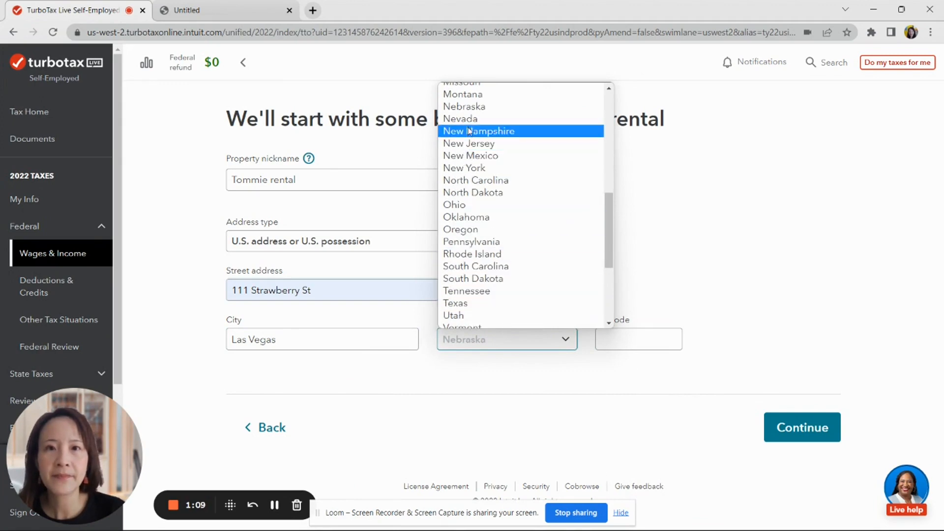
{"action": "left_click", "coordinate": [472, 118]}
{"action": "left_click", "coordinate": [643, 331]}
{"action": "type", "text": "89102"}
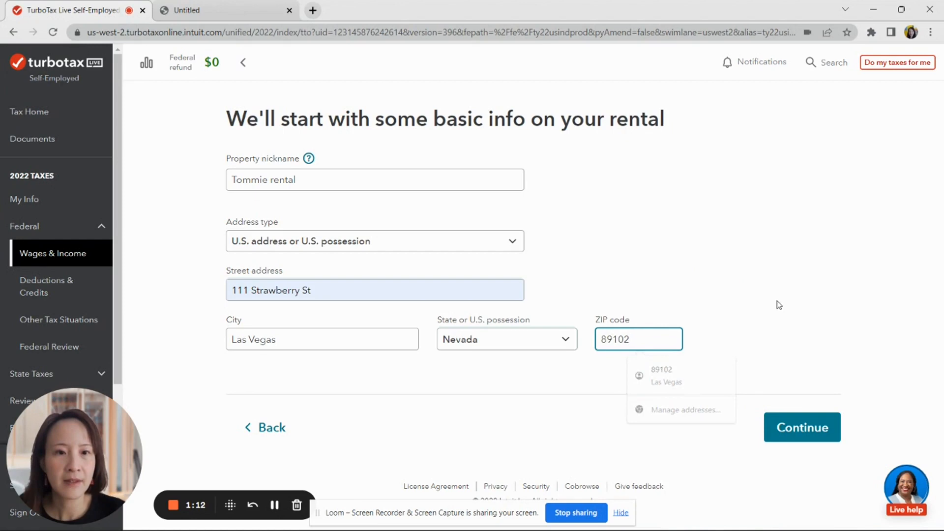
{"action": "left_click", "coordinate": [816, 427]}
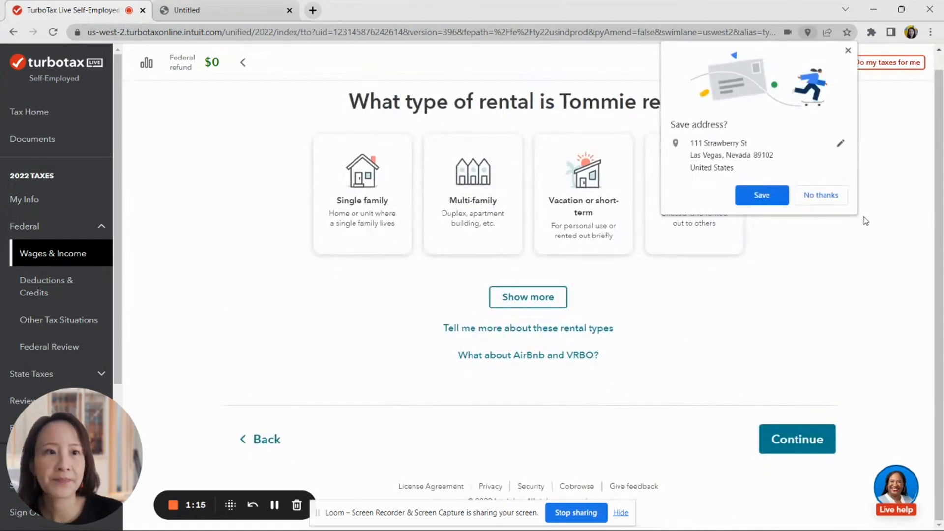
- Decline the browser's save-address prompt and classify Tommie rental as a single-family home, first year rented
{"action": "left_click", "coordinate": [833, 201]}
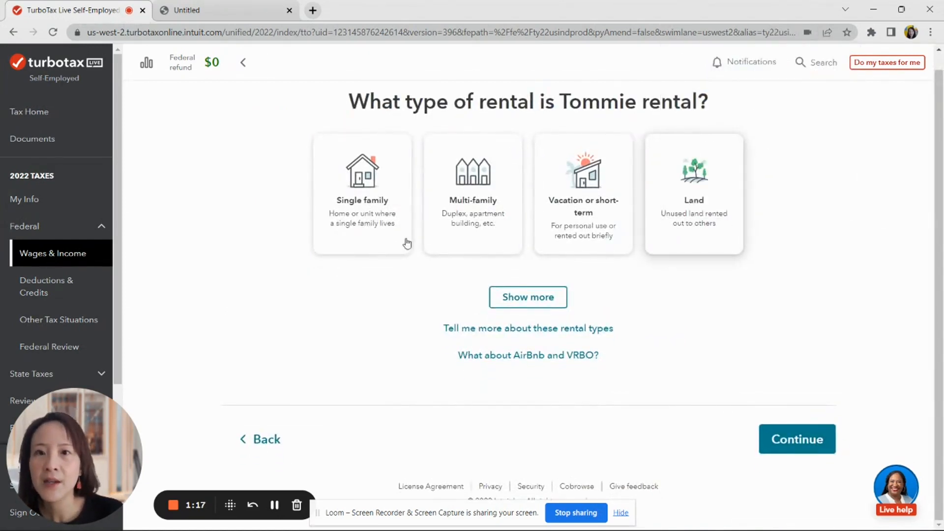
{"action": "left_click", "coordinate": [366, 228]}
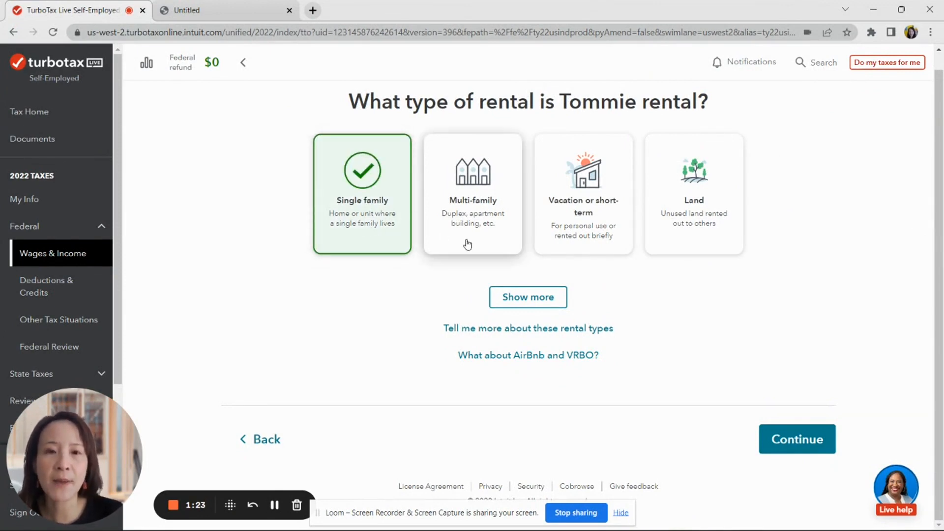
{"action": "left_click", "coordinate": [808, 439]}
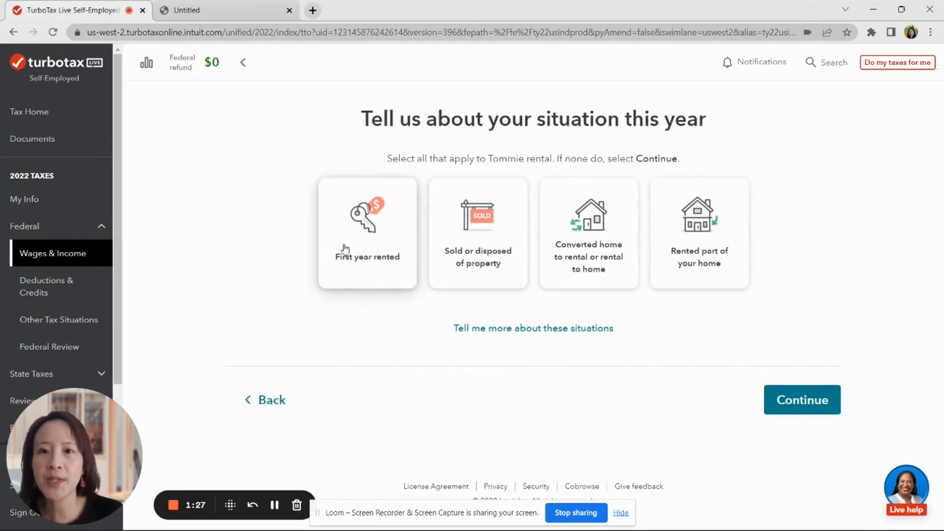
{"action": "left_click", "coordinate": [362, 251]}
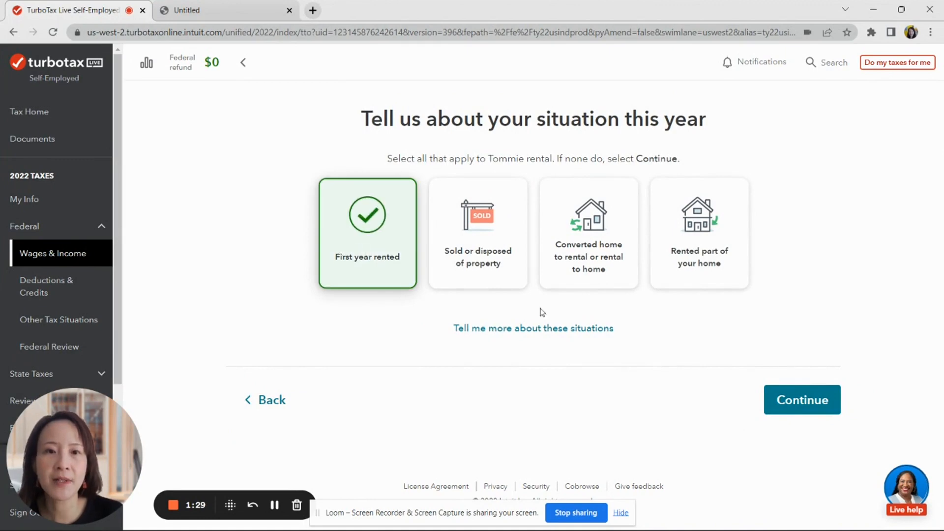
{"action": "left_click", "coordinate": [778, 392]}
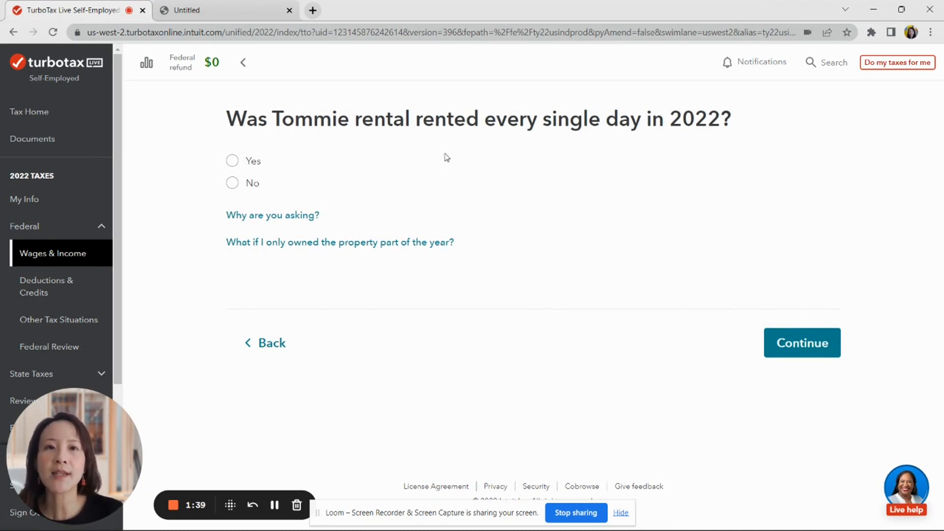
- Answer that Tommie rental was rented every day of 2022 at a fair price
{"action": "left_click", "coordinate": [232, 160]}
{"action": "left_click", "coordinate": [255, 205]}
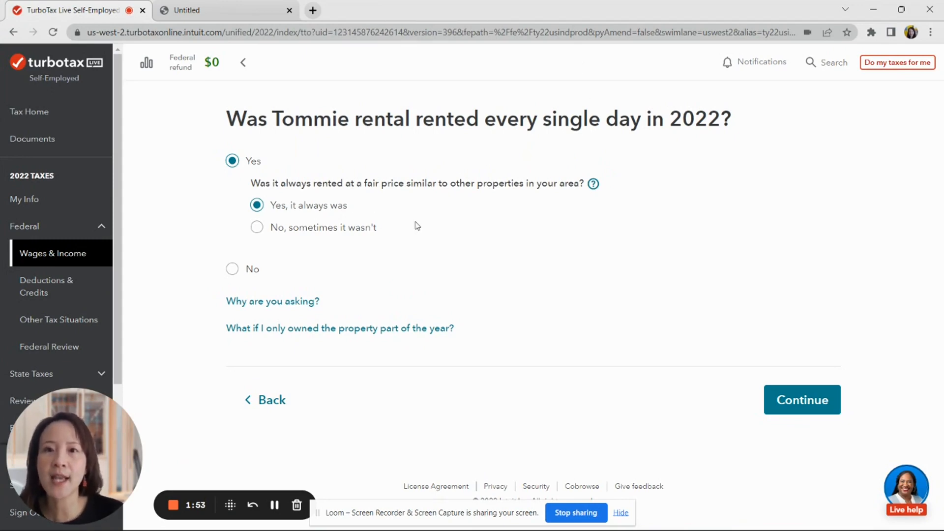
{"action": "left_click", "coordinate": [805, 407]}
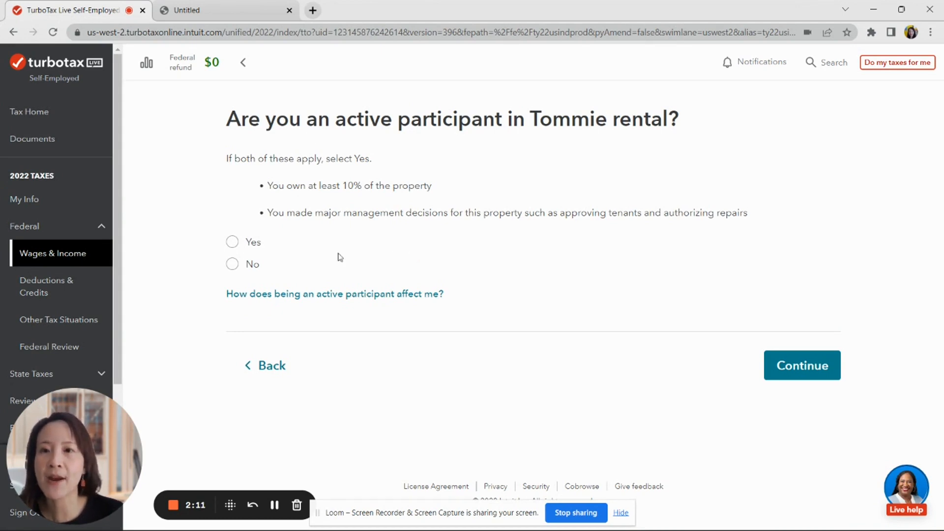
- Confirm active participation and state that no contractor or 1099 payments were made
{"action": "left_click", "coordinate": [232, 242]}
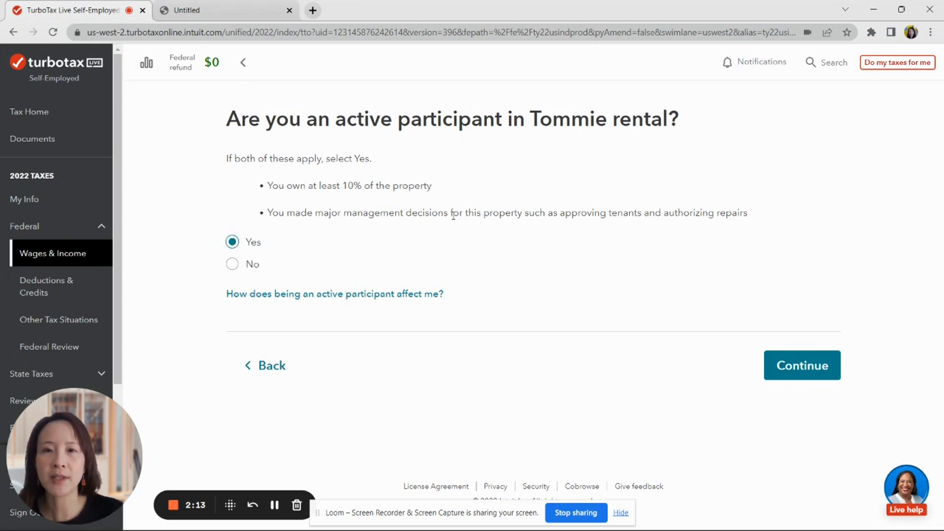
{"action": "left_click", "coordinate": [806, 376]}
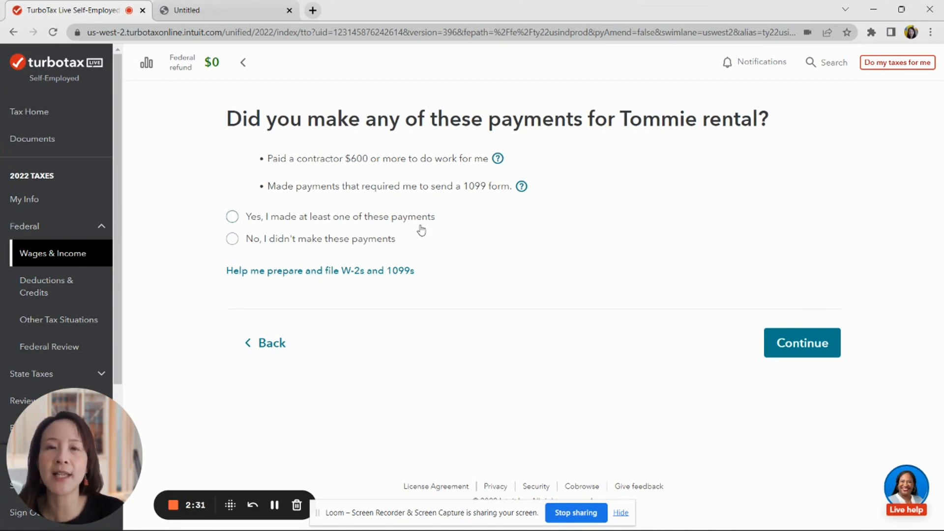
{"action": "left_click", "coordinate": [235, 244]}
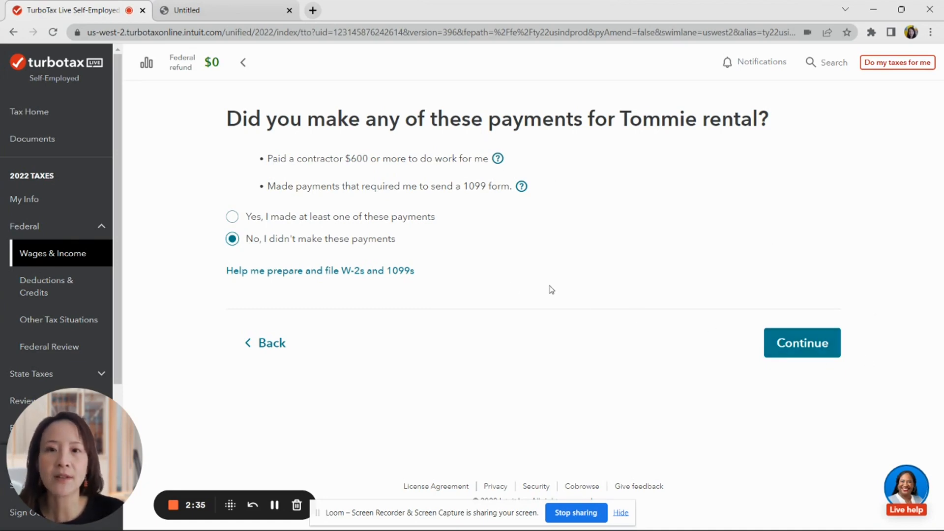
{"action": "left_click", "coordinate": [791, 340]}
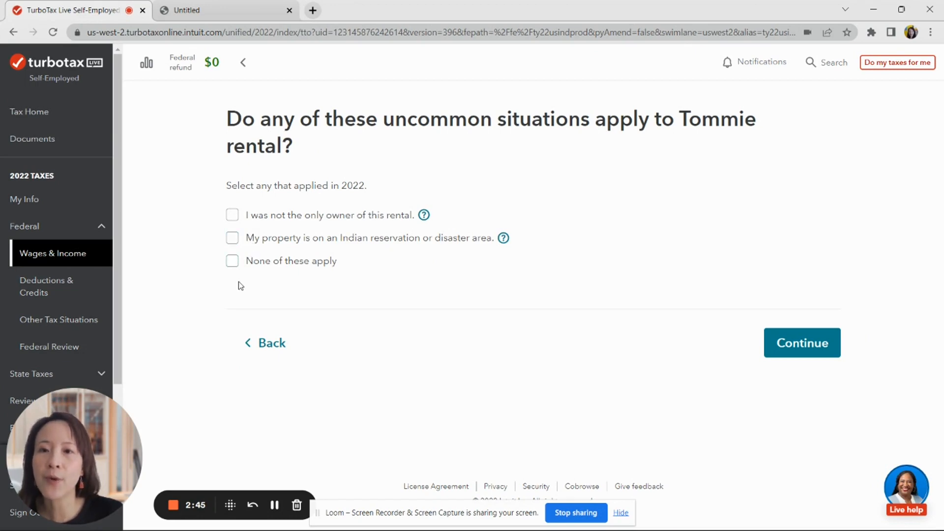
- Choose 'None of these apply' for uncommon situations and approve the rental property summary
{"action": "left_click", "coordinate": [233, 262]}
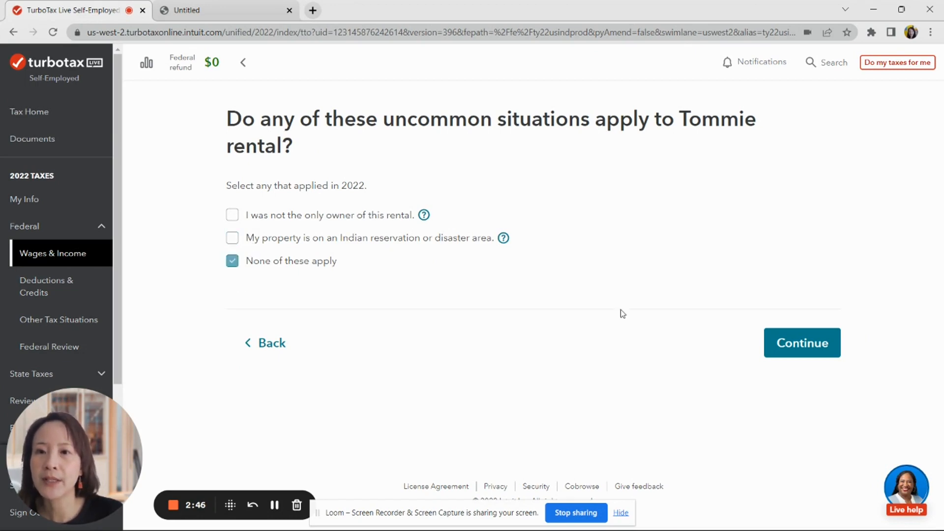
{"action": "left_click", "coordinate": [779, 341]}
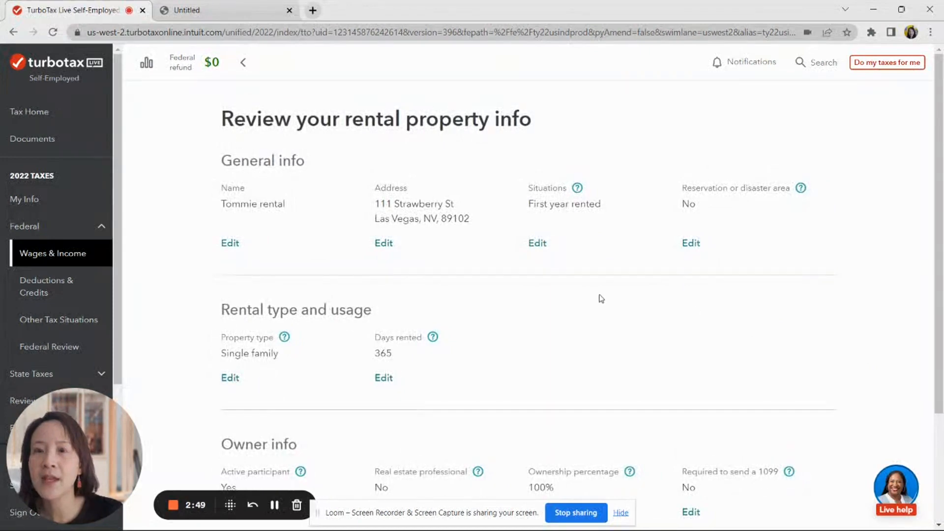
{"action": "scroll", "coordinate": [573, 288], "scroll_direction": "down", "scroll_amount": 2}
{"action": "scroll", "coordinate": [573, 288], "scroll_direction": "down", "scroll_amount": 2}
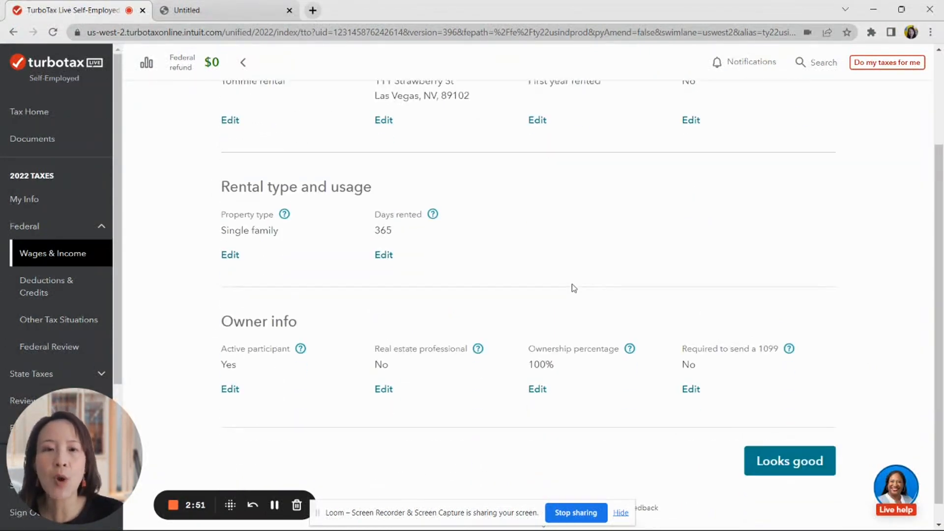
{"action": "left_click", "coordinate": [768, 437]}
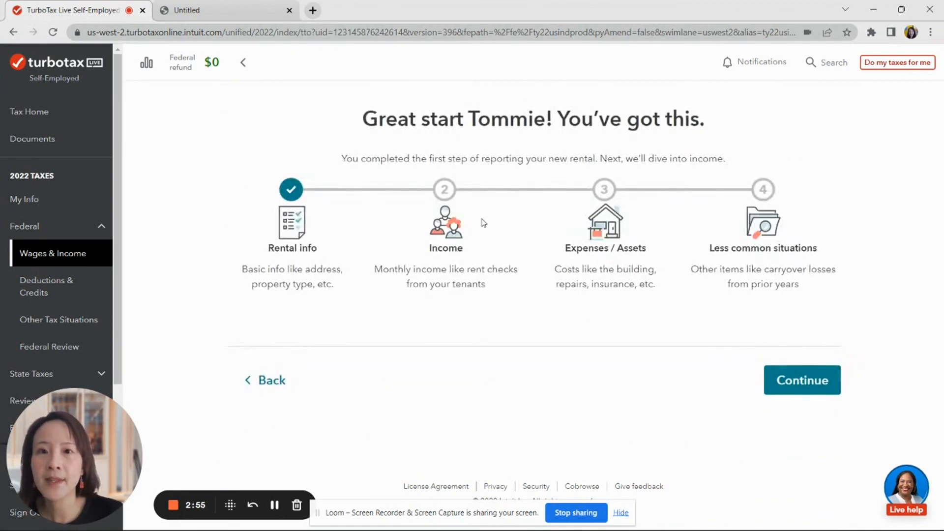
{"action": "left_click", "coordinate": [820, 391]}
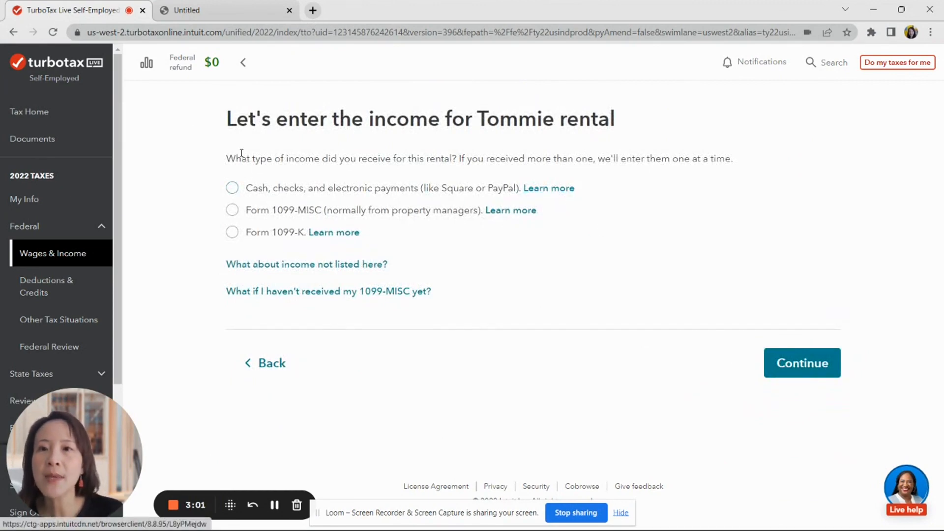
{"action": "left_click", "coordinate": [211, 10]}
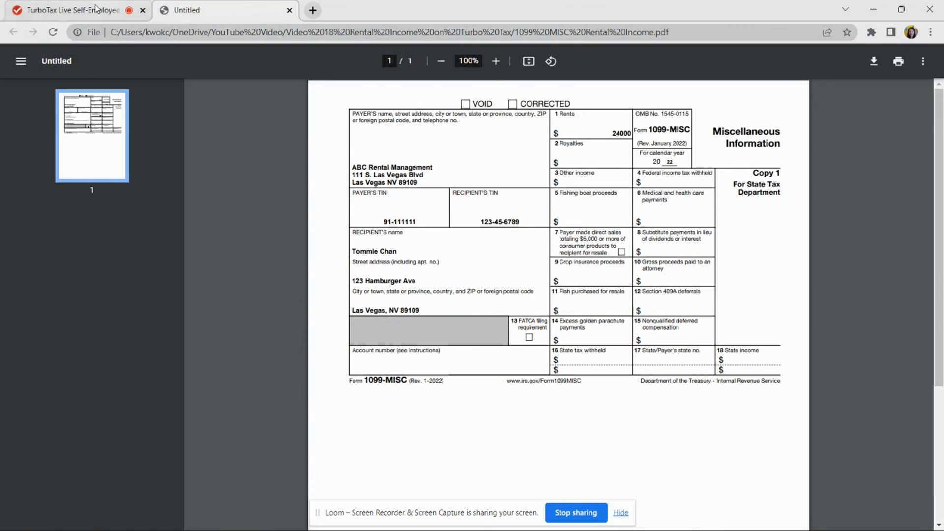
{"action": "left_click", "coordinate": [73, 10]}
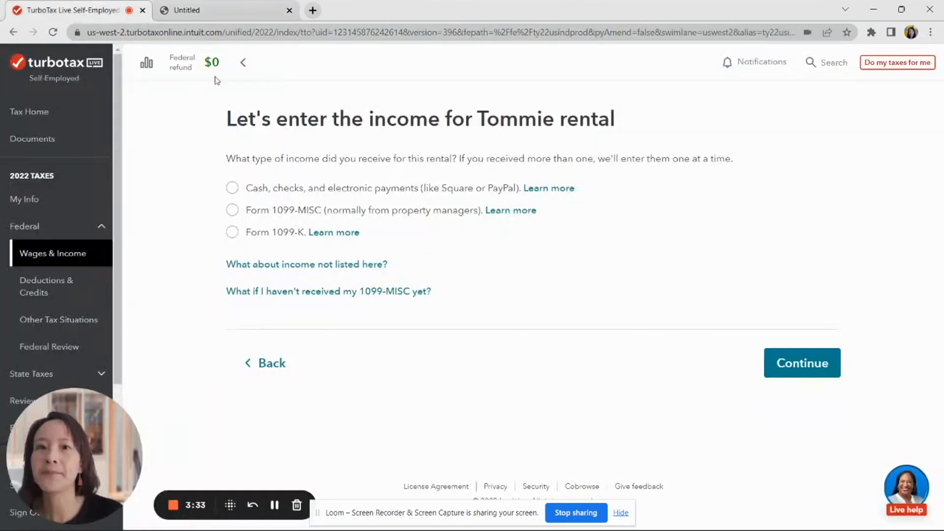
- Choose Form 1099-MISC and enter payer 'ABC Rental Management' with an EIN-format payer ID
{"action": "left_click", "coordinate": [232, 211]}
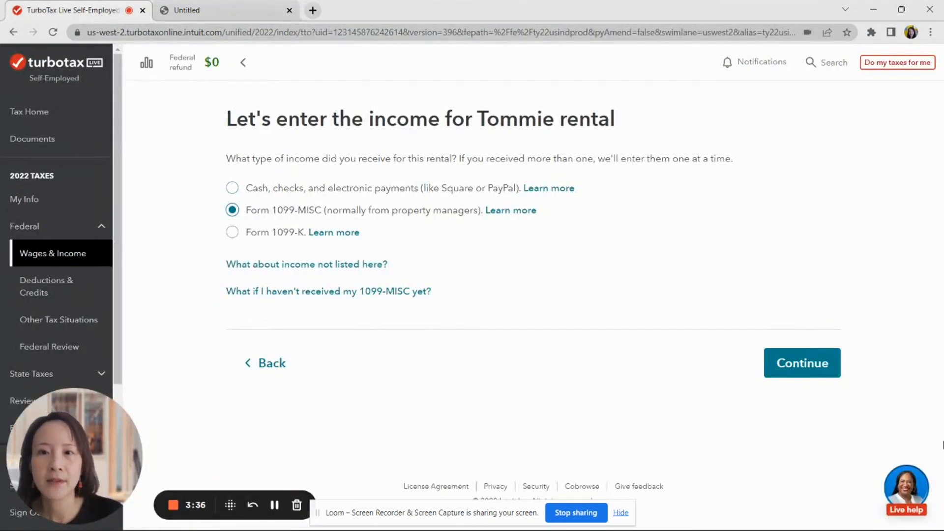
{"action": "left_click", "coordinate": [790, 378]}
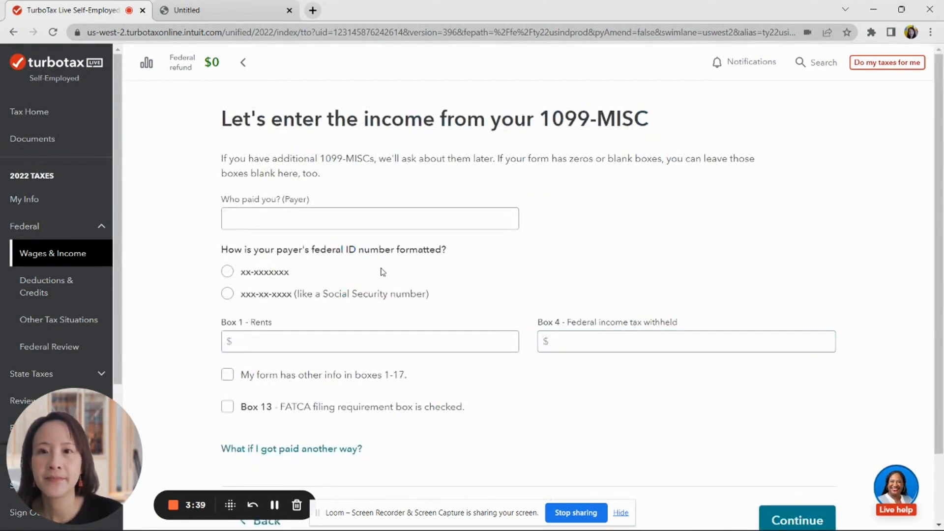
{"action": "left_click", "coordinate": [355, 216]}
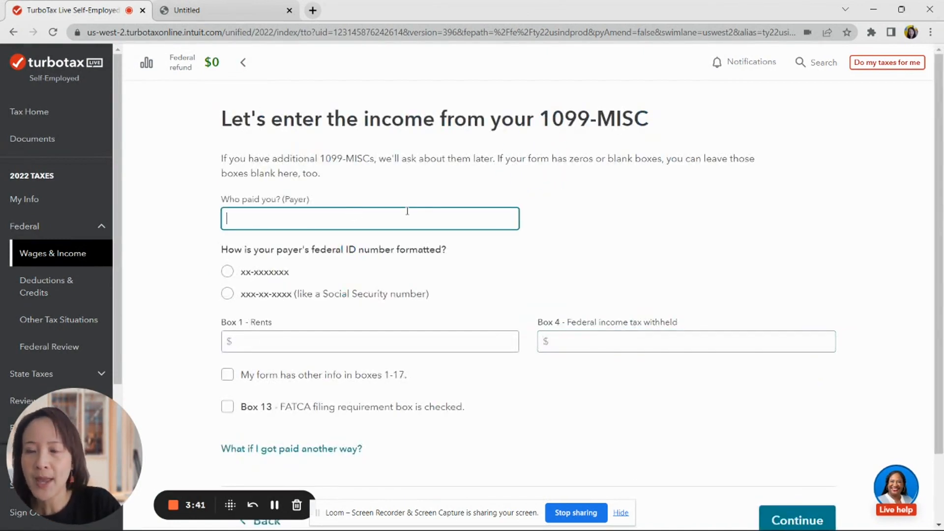
{"action": "type", "text": "ABC"}
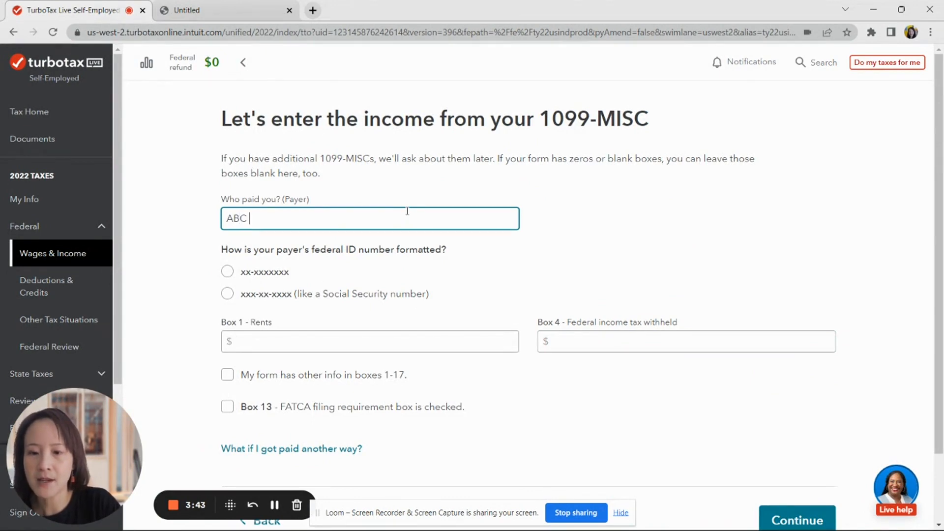
{"action": "type", "text": " R"}
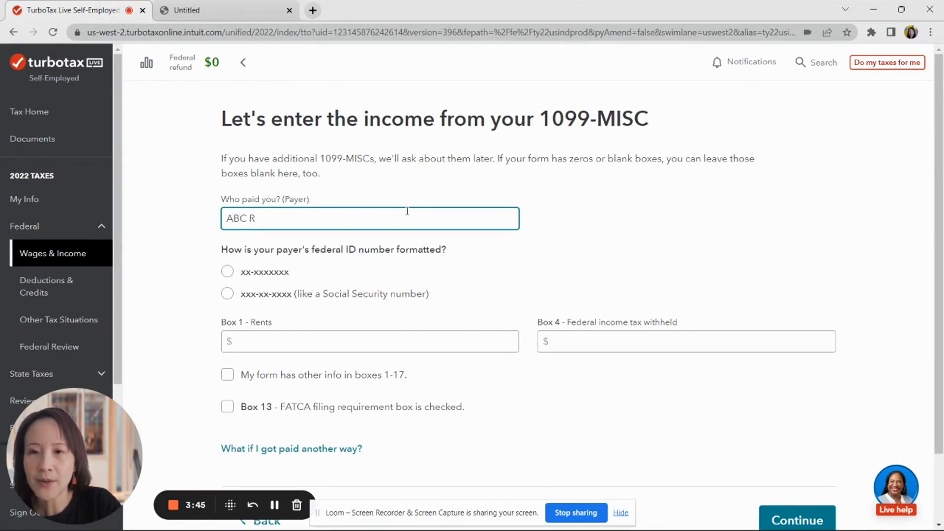
{"action": "type", "text": "Ental M"}
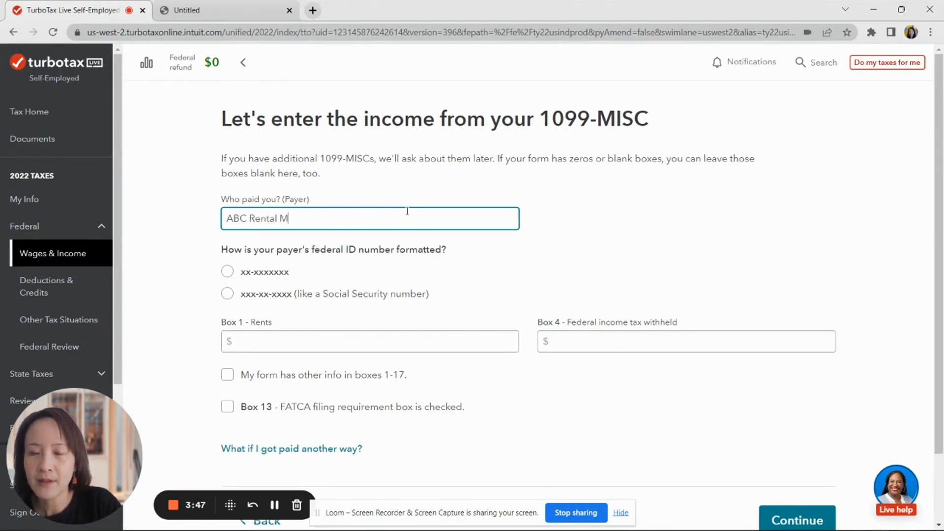
{"action": "type", "text": "anagem"}
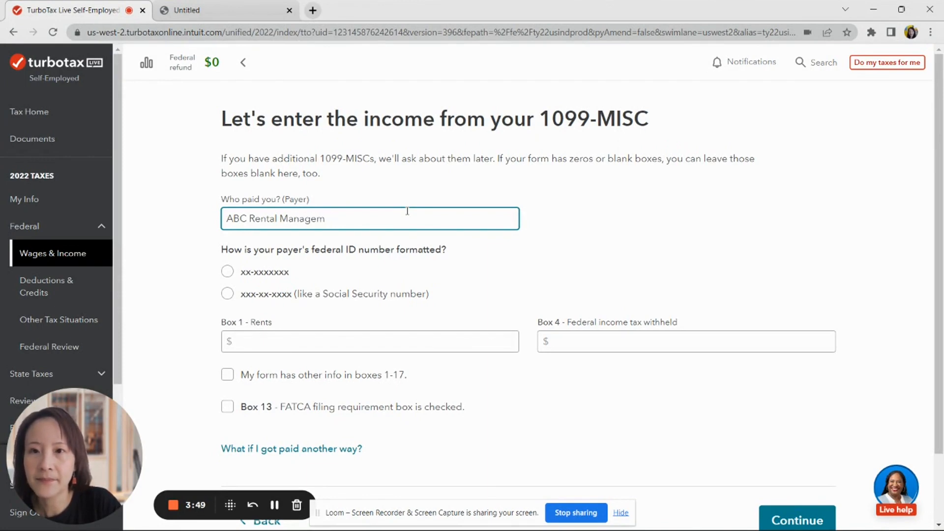
{"action": "type", "text": "ent"}
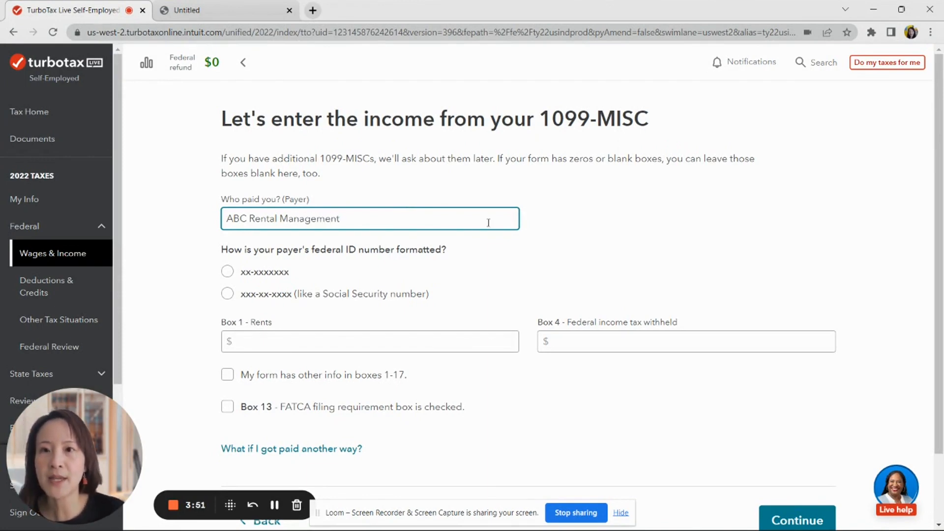
{"action": "left_click", "coordinate": [224, 275]}
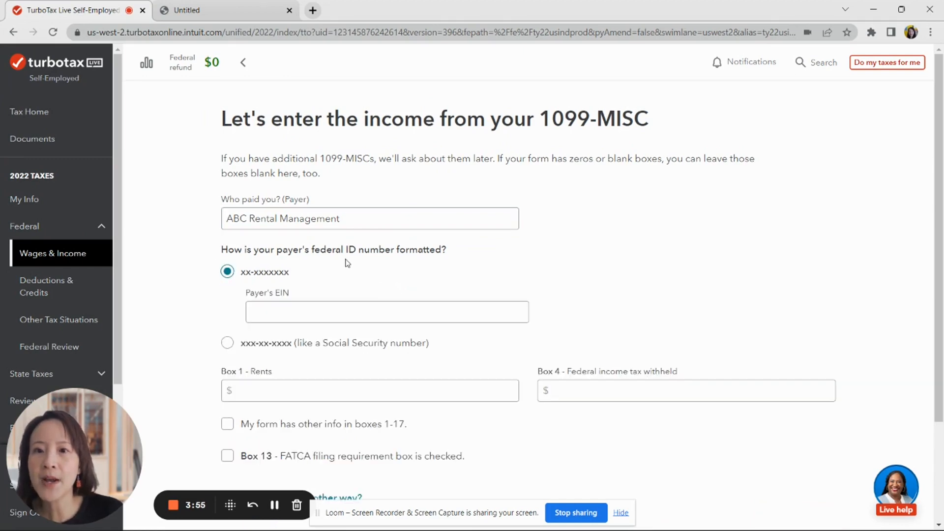
- Enter the payer's EIN and $24,000 Box 1 rents, checking against the form, and submit
{"action": "left_click", "coordinate": [196, 12]}
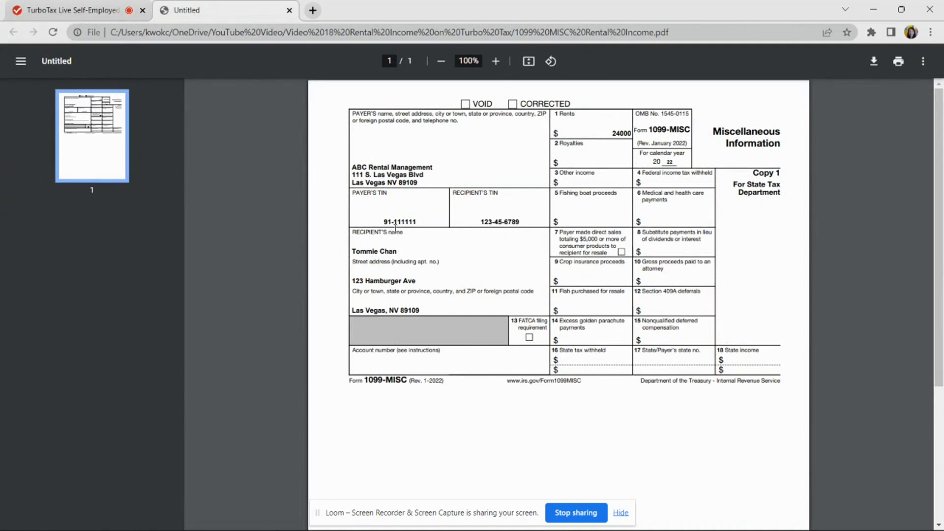
{"action": "left_click", "coordinate": [123, 11]}
{"action": "left_click", "coordinate": [335, 312]}
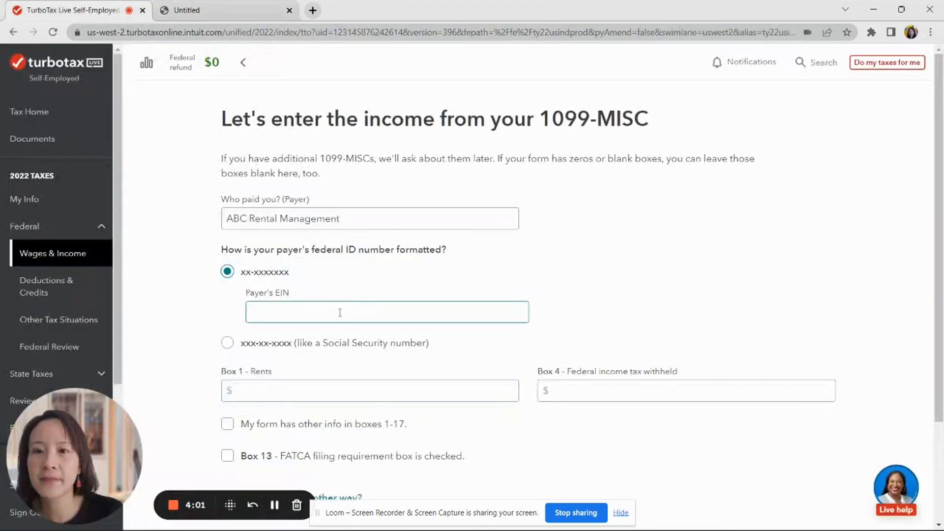
{"action": "type", "text": "91-11111"}
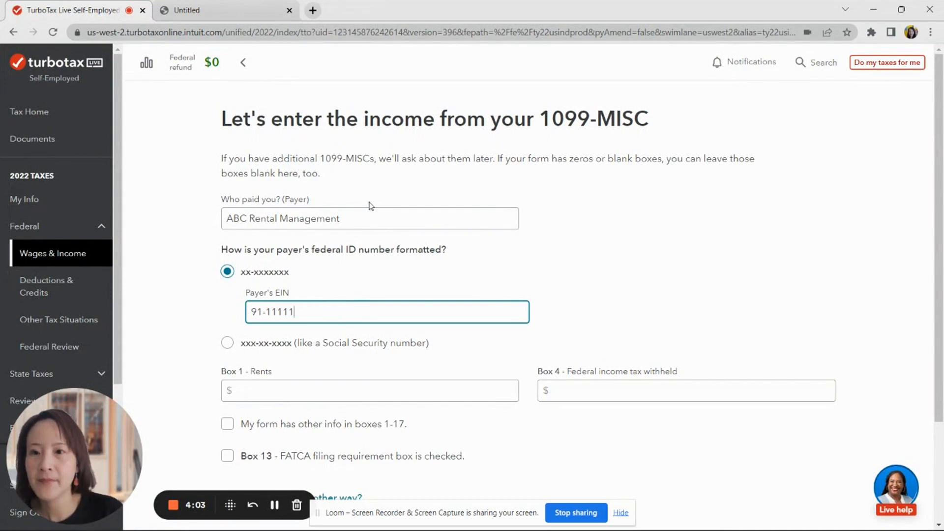
{"action": "left_click", "coordinate": [334, 388]}
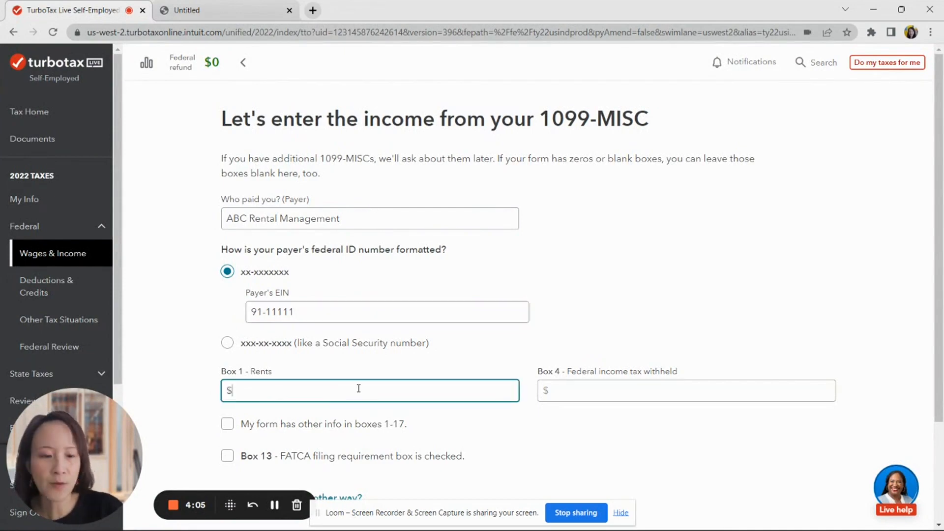
{"action": "type", "text": "24,000"}
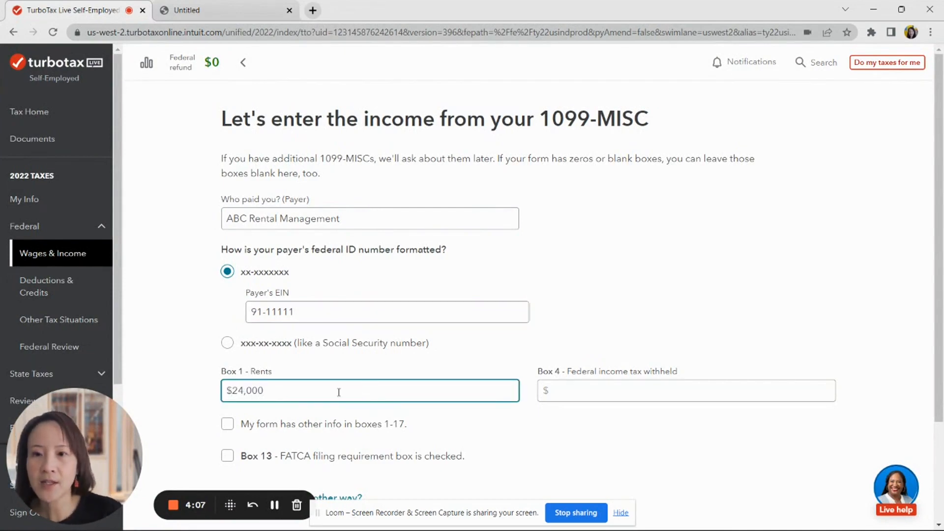
{"action": "scroll", "coordinate": [492, 388], "scroll_direction": "down", "scroll_amount": 3}
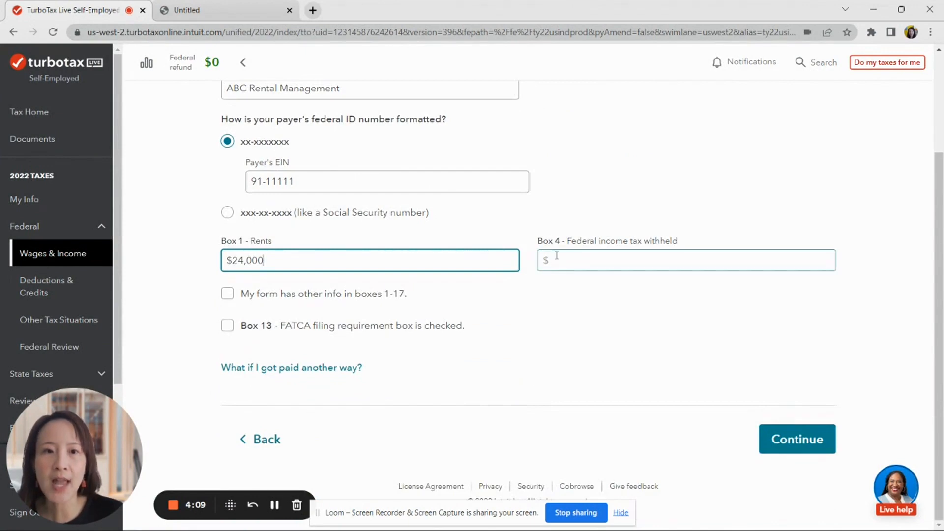
{"action": "left_click", "coordinate": [196, 10]}
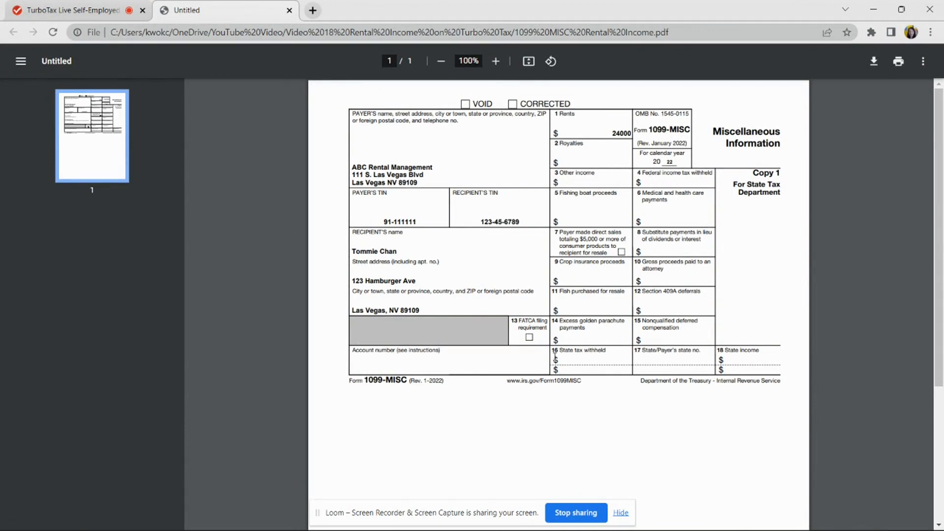
{"action": "left_click", "coordinate": [78, 10]}
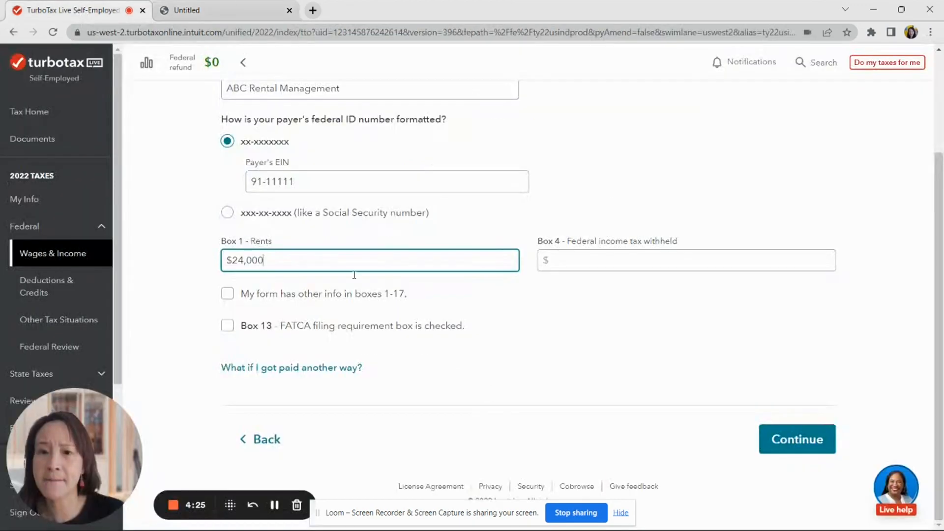
{"action": "left_click", "coordinate": [790, 445]}
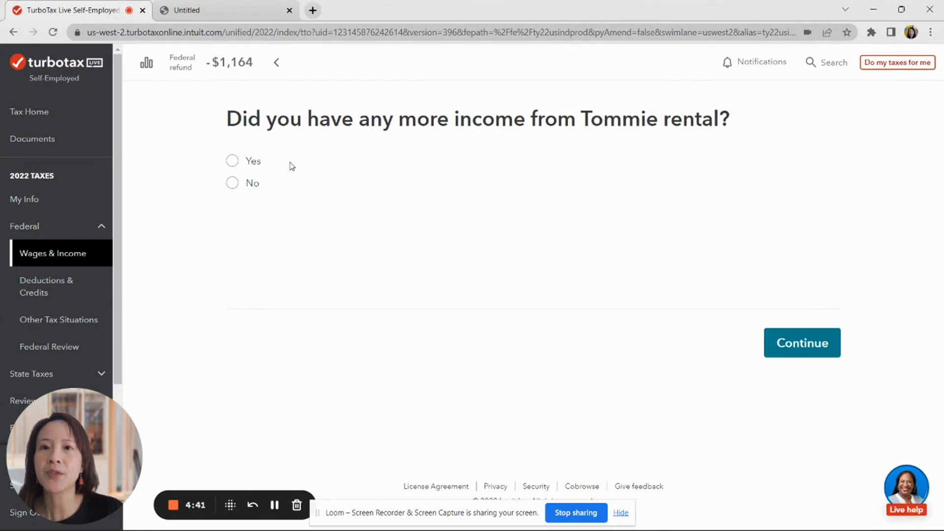
- Answer no to more income from Tommie rental and continue past the progress overview
{"action": "left_click", "coordinate": [234, 183]}
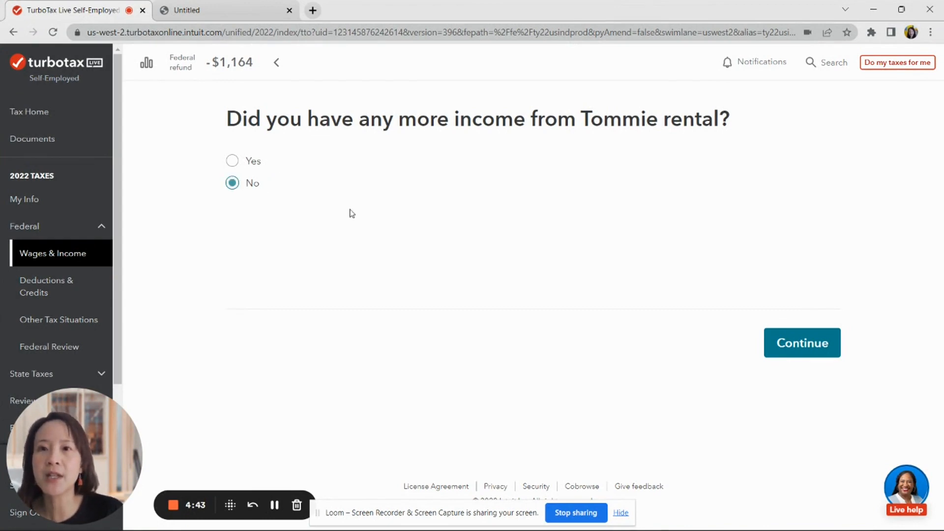
{"action": "left_click", "coordinate": [816, 355]}
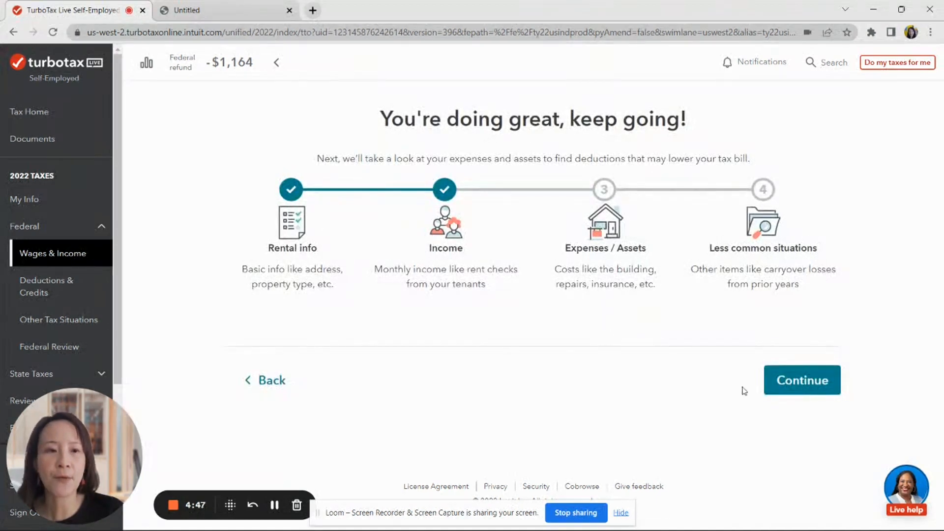
{"action": "left_click", "coordinate": [798, 391]}
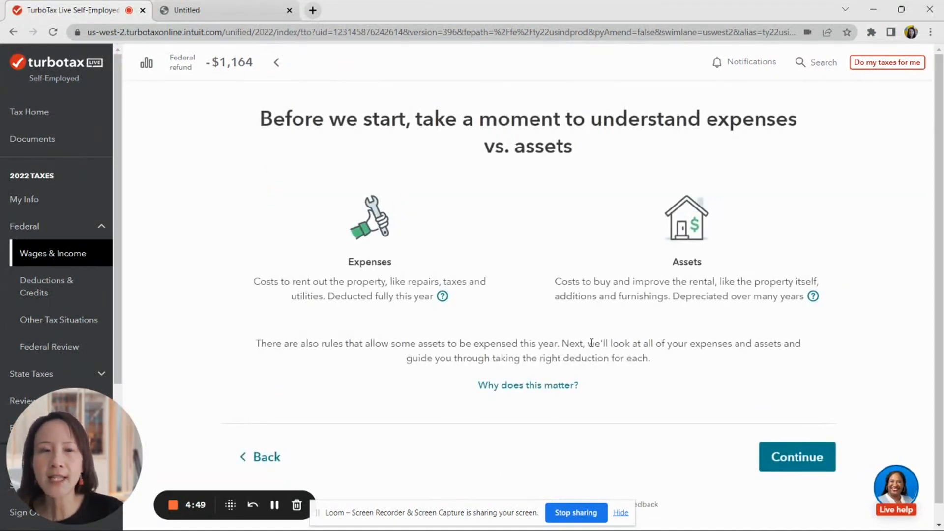
{"action": "scroll", "coordinate": [591, 343], "scroll_direction": "down", "scroll_amount": 1}
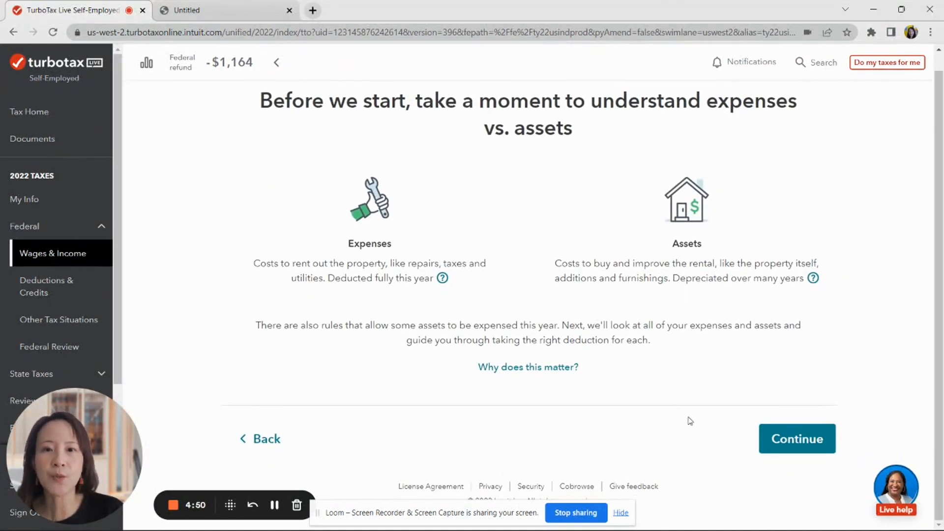
- Tick real estate taxes, insurance premiums, repairs and cleaning/maintenance as rental expenses
{"action": "left_click", "coordinate": [788, 439]}
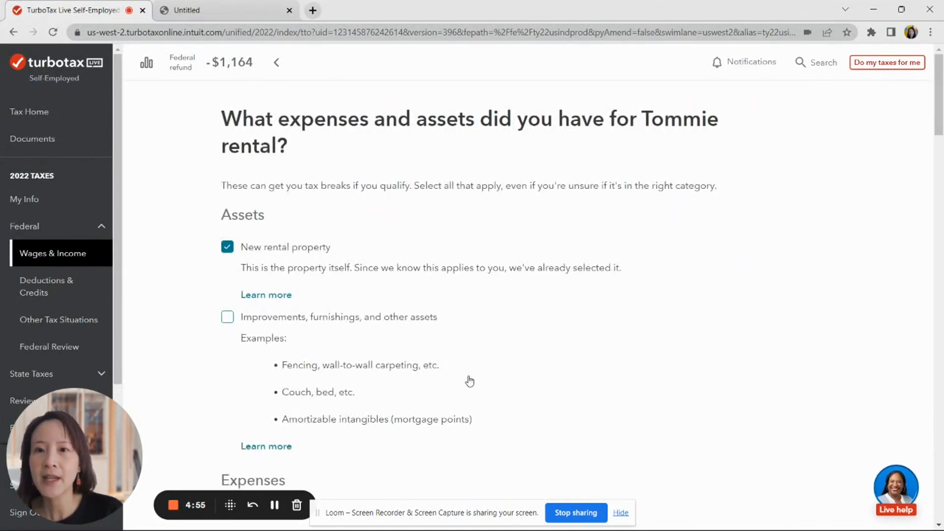
{"action": "scroll", "coordinate": [336, 304], "scroll_direction": "down", "scroll_amount": 3}
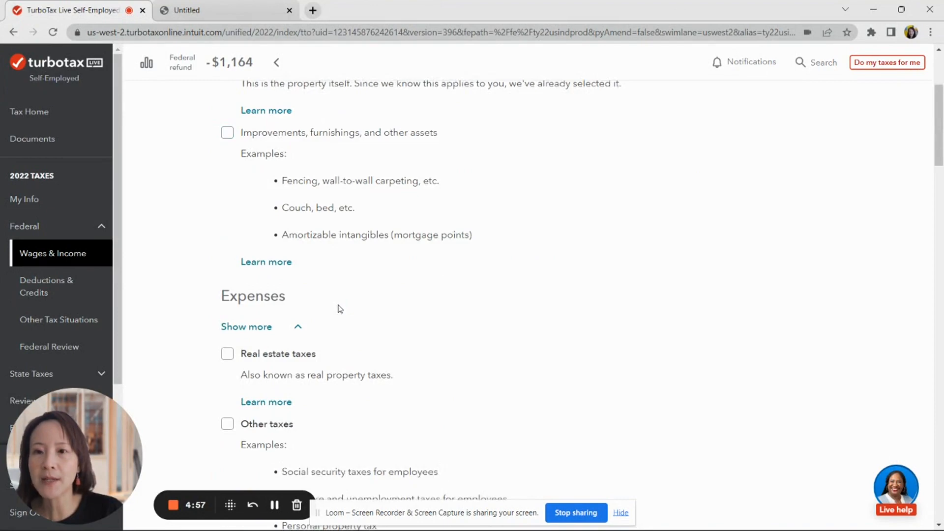
{"action": "scroll", "coordinate": [340, 308], "scroll_direction": "down", "scroll_amount": 2}
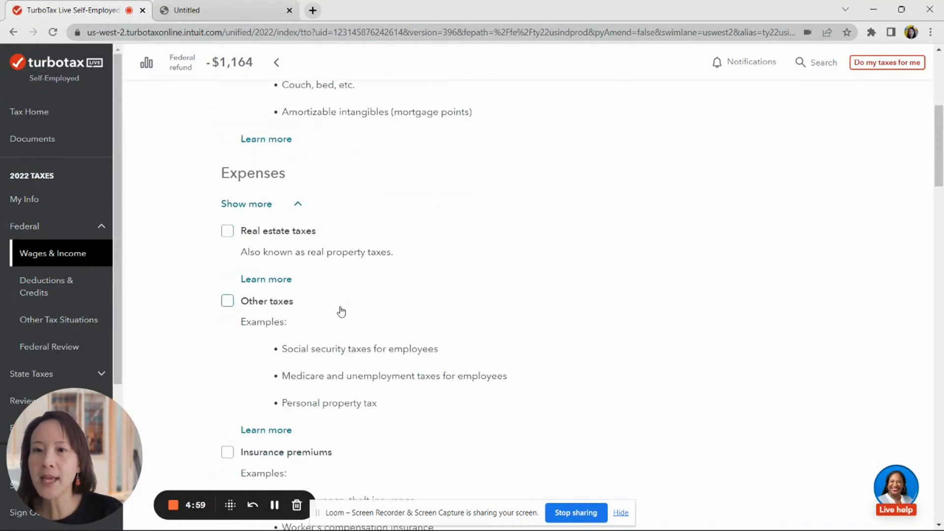
{"action": "left_click", "coordinate": [227, 232]}
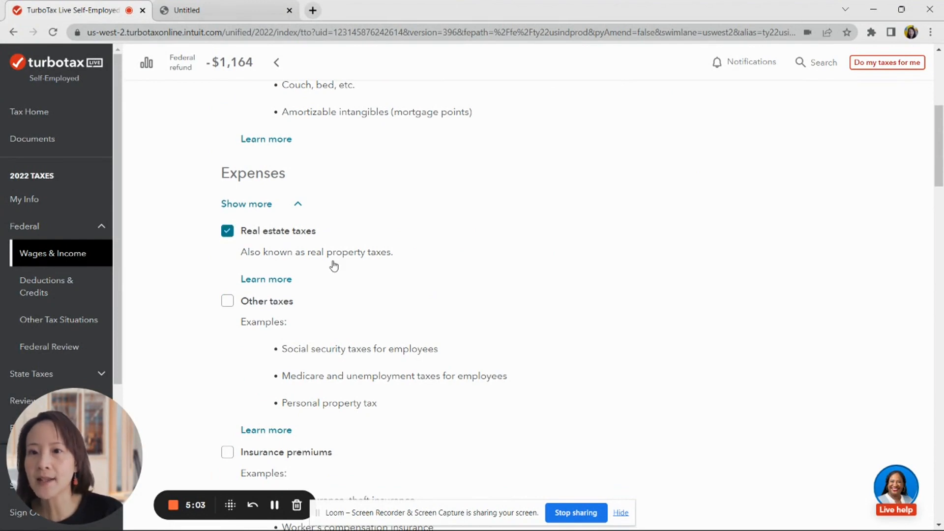
{"action": "scroll", "coordinate": [334, 266], "scroll_direction": "up", "scroll_amount": 5}
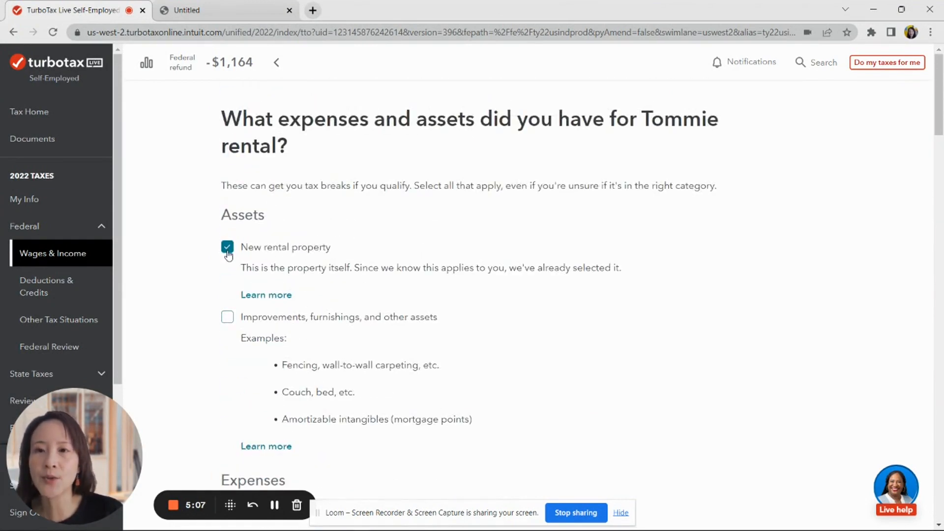
{"action": "scroll", "coordinate": [349, 285], "scroll_direction": "down", "scroll_amount": 7}
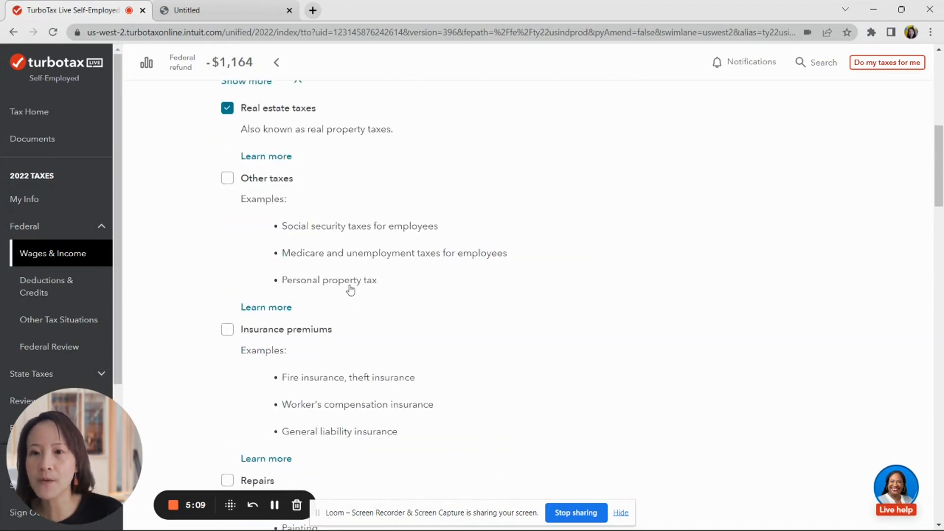
{"action": "scroll", "coordinate": [350, 290], "scroll_direction": "down", "scroll_amount": 3}
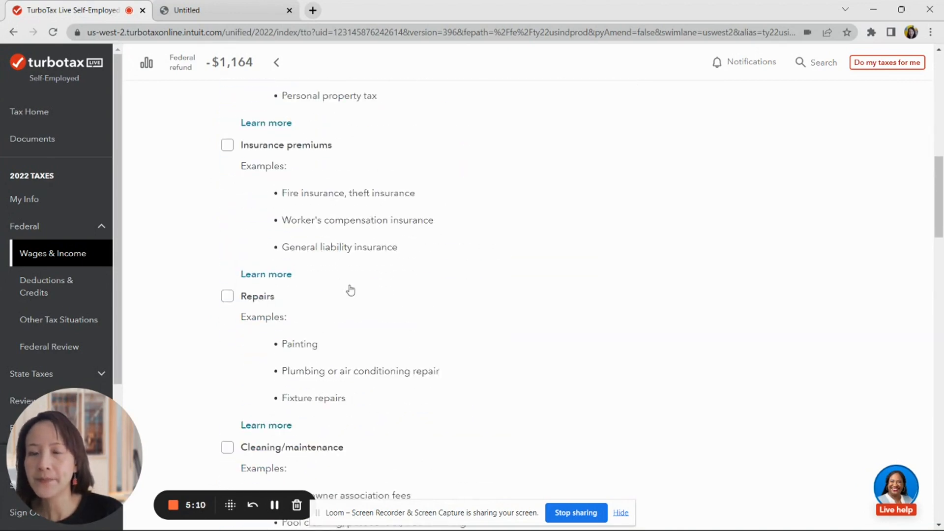
{"action": "left_click", "coordinate": [228, 148]}
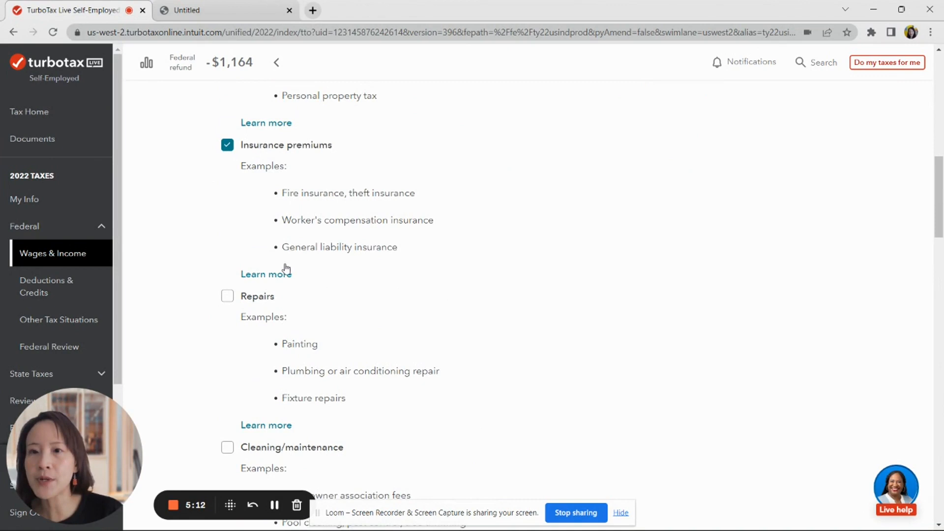
{"action": "left_click", "coordinate": [228, 297]}
{"action": "scroll", "coordinate": [284, 311], "scroll_direction": "down", "scroll_amount": 2}
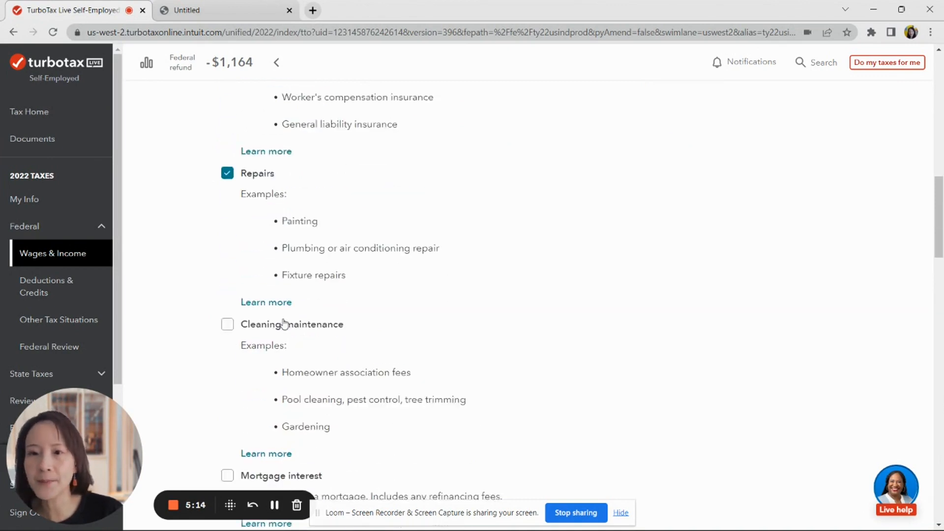
{"action": "left_click", "coordinate": [227, 324]}
- Also tick utilities, management fees, advertising and miscellaneous, then submit the expense categories
{"action": "scroll", "coordinate": [357, 325], "scroll_direction": "down", "scroll_amount": 4}
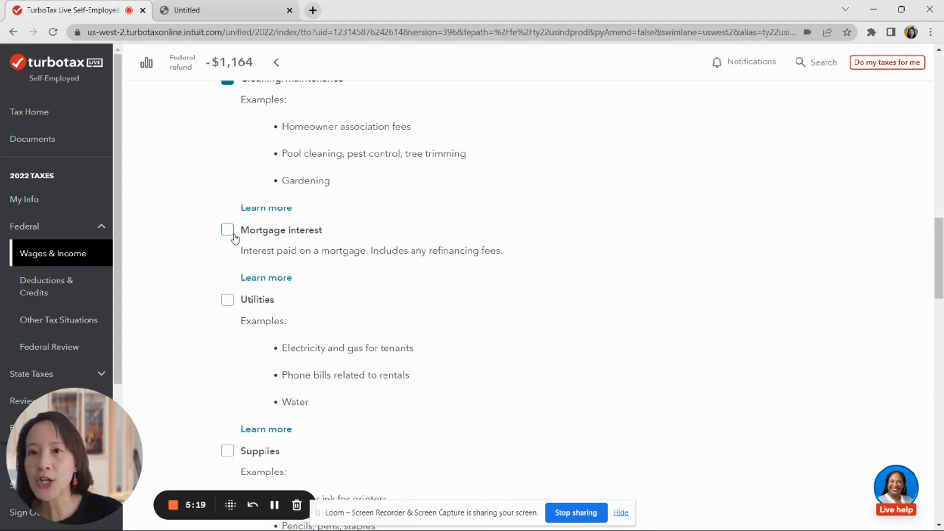
{"action": "scroll", "coordinate": [380, 305], "scroll_direction": "down", "scroll_amount": 3}
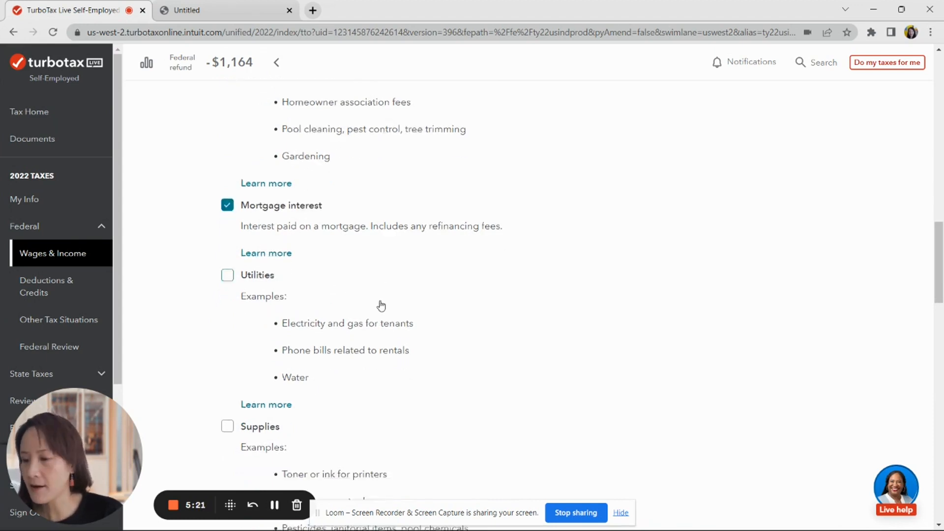
{"action": "scroll", "coordinate": [344, 272], "scroll_direction": "up", "scroll_amount": 1}
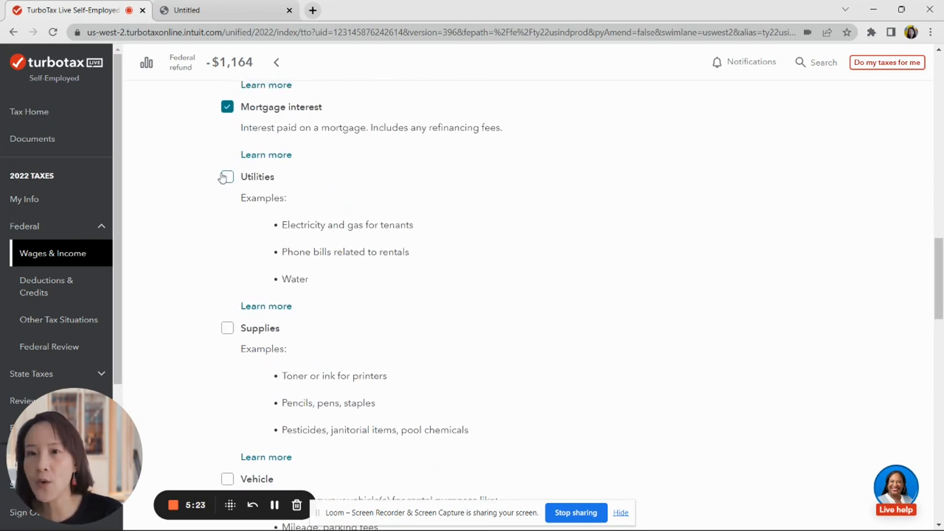
{"action": "left_click", "coordinate": [227, 177]}
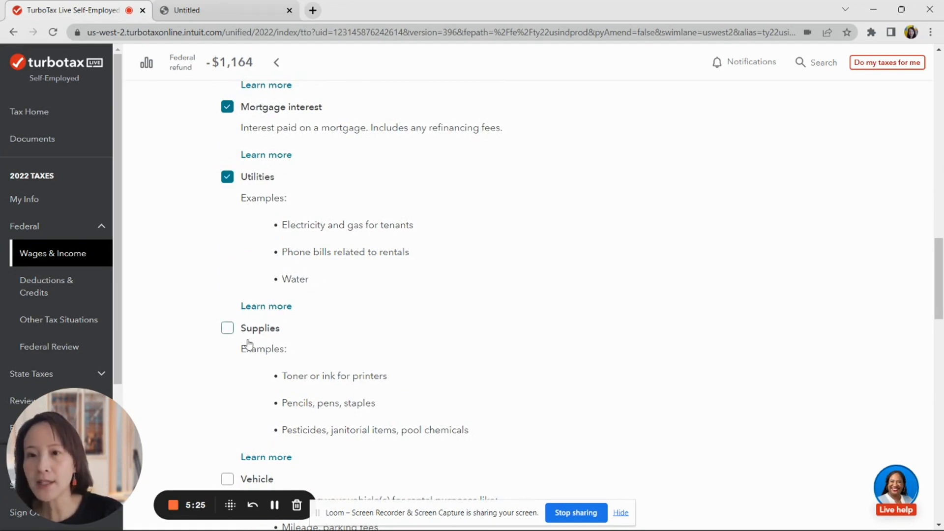
{"action": "scroll", "coordinate": [248, 343], "scroll_direction": "down", "scroll_amount": 2}
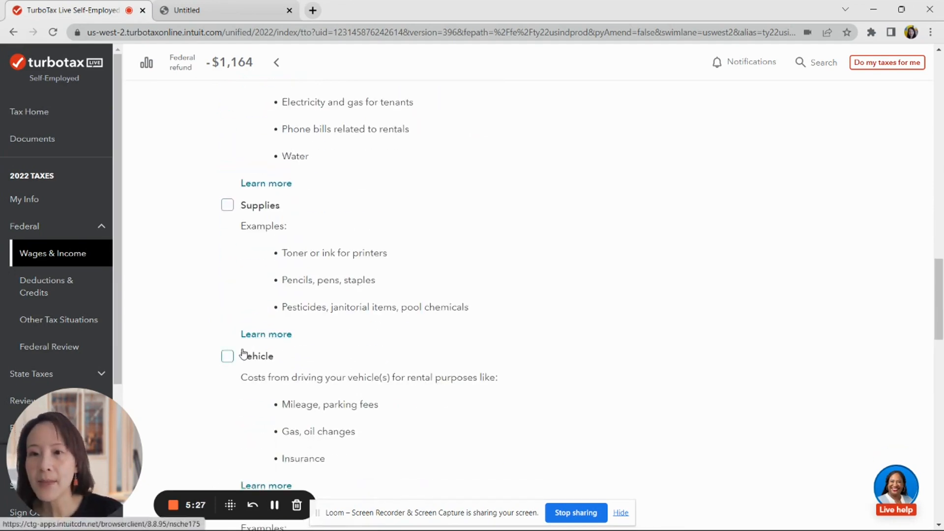
{"action": "scroll", "coordinate": [243, 354], "scroll_direction": "down", "scroll_amount": 3}
{"action": "left_click", "coordinate": [227, 323]}
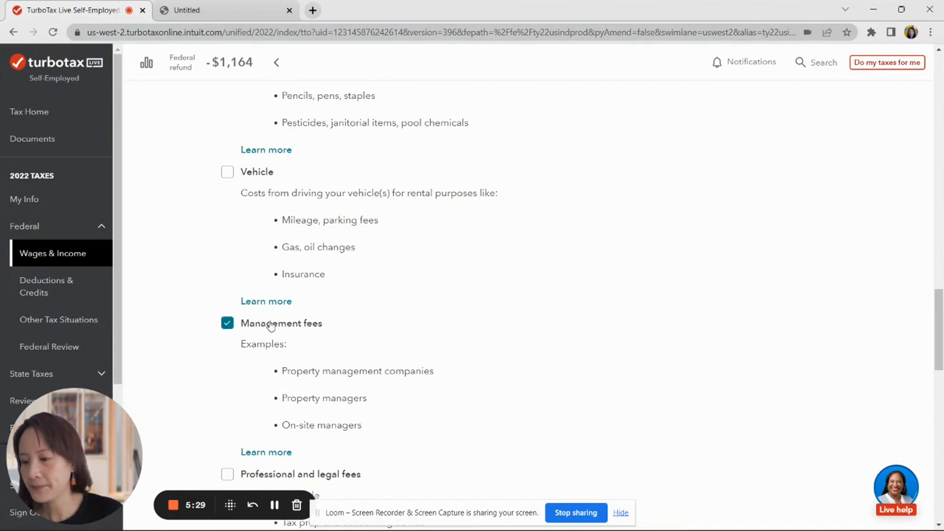
{"action": "scroll", "coordinate": [270, 328], "scroll_direction": "down", "scroll_amount": 3}
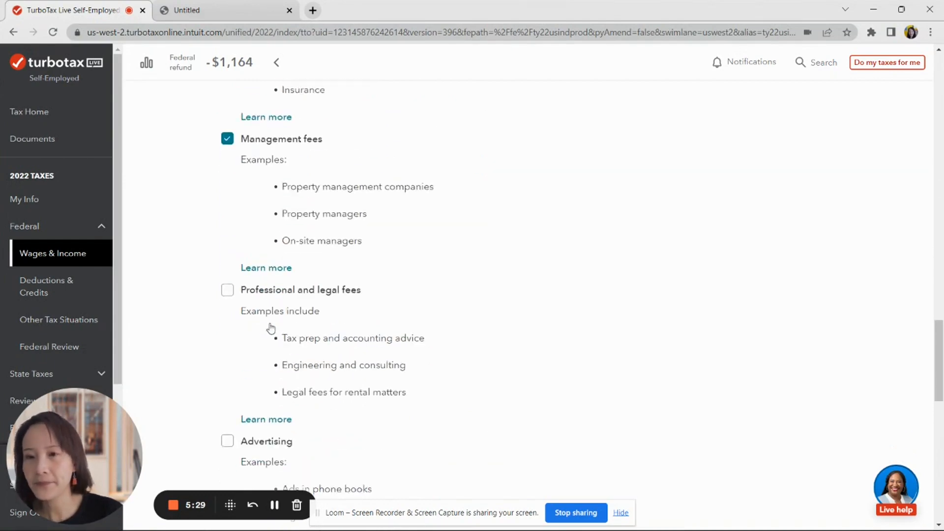
{"action": "left_click", "coordinate": [229, 442]}
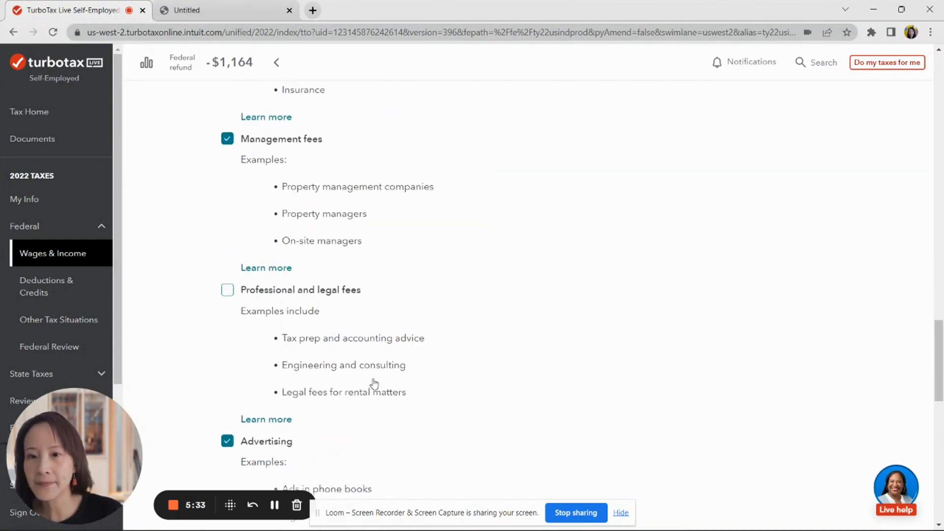
{"action": "scroll", "coordinate": [374, 390], "scroll_direction": "down", "scroll_amount": 6}
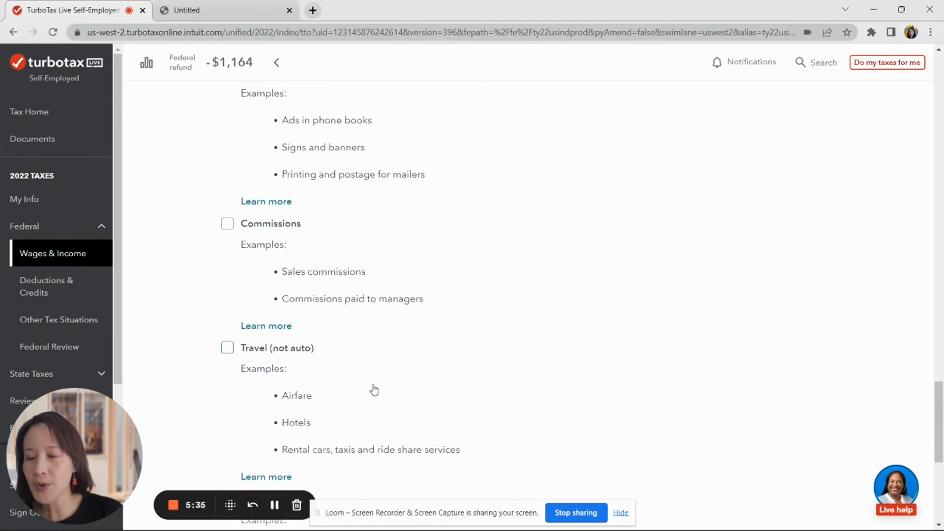
{"action": "scroll", "coordinate": [374, 389], "scroll_direction": "down", "scroll_amount": 4}
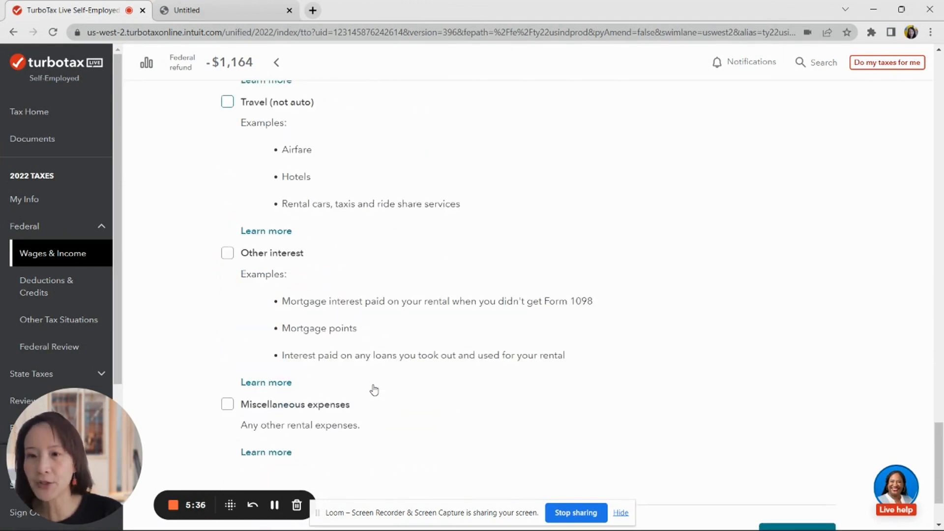
{"action": "left_click", "coordinate": [228, 407]}
{"action": "scroll", "coordinate": [524, 367], "scroll_direction": "down", "scroll_amount": 2}
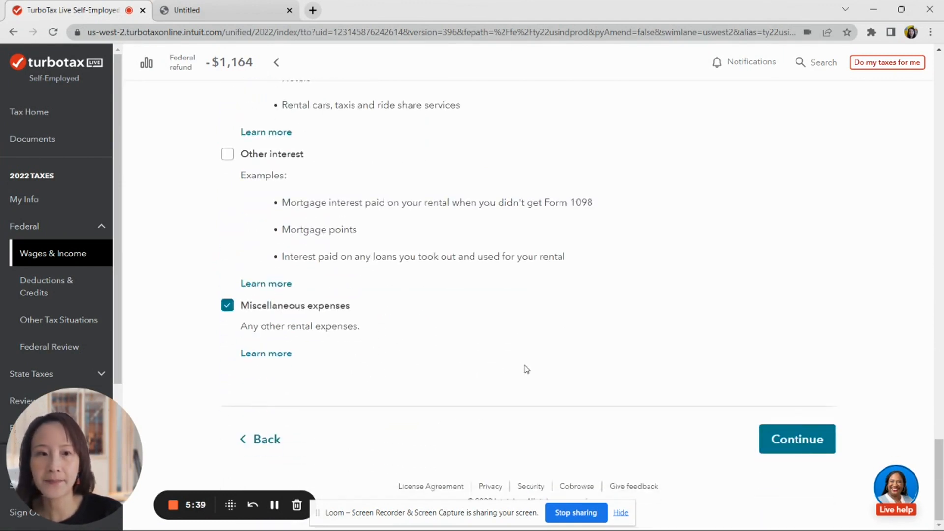
{"action": "left_click", "coordinate": [782, 439]}
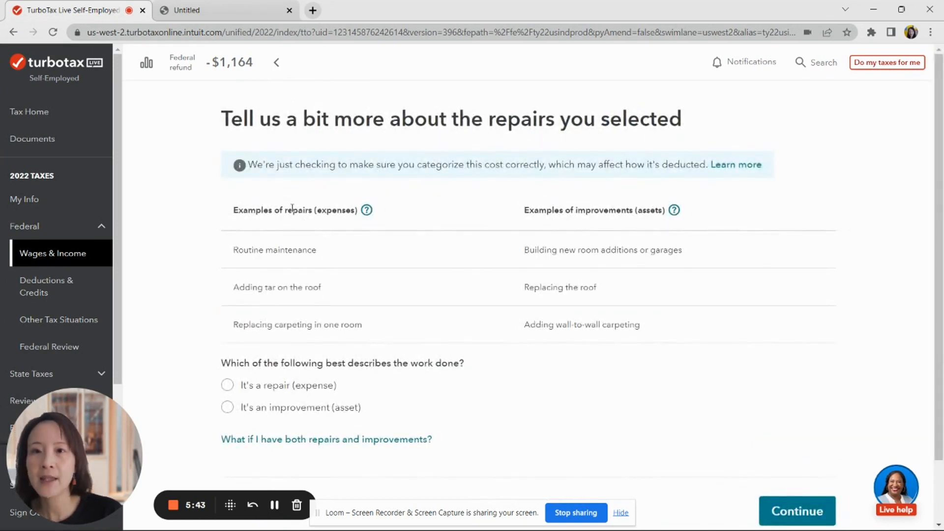
- Mark the rental's work as 'It's a repair (expense)' and continue
{"action": "scroll", "coordinate": [295, 216], "scroll_direction": "down", "scroll_amount": 2}
{"action": "scroll", "coordinate": [300, 211], "scroll_direction": "up", "scroll_amount": 2}
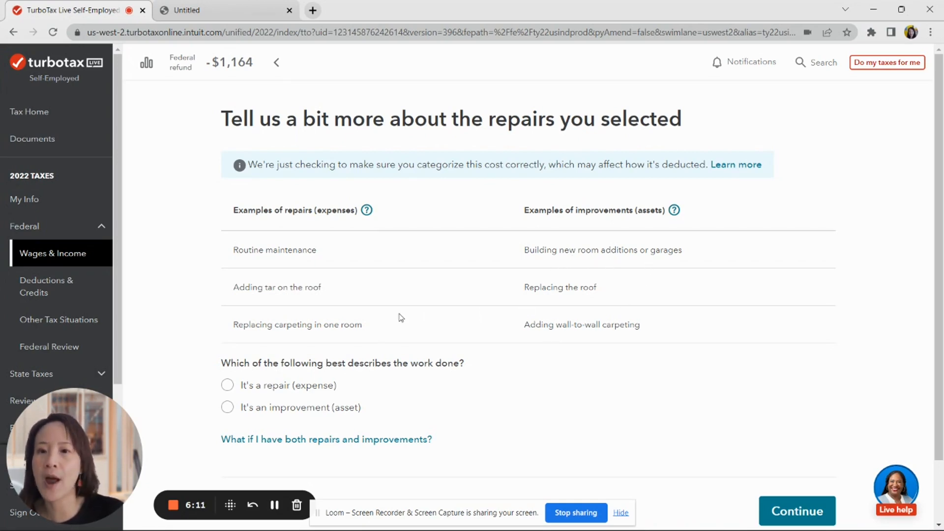
{"action": "scroll", "coordinate": [399, 317], "scroll_direction": "down", "scroll_amount": 2}
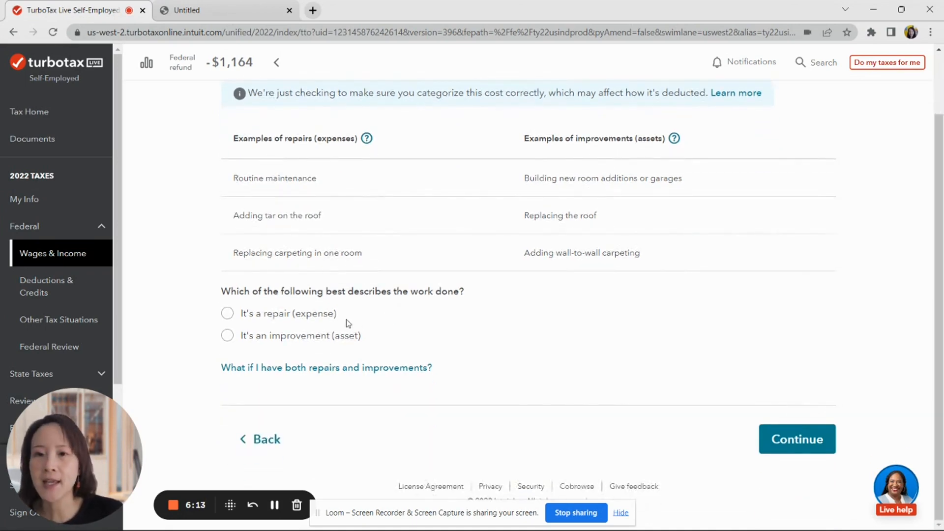
{"action": "left_click", "coordinate": [227, 314]}
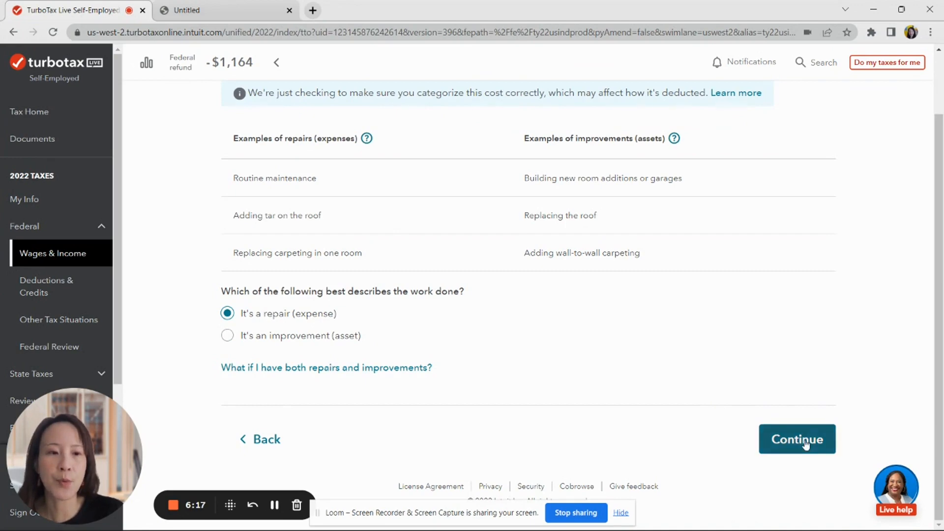
{"action": "left_click", "coordinate": [780, 437]}
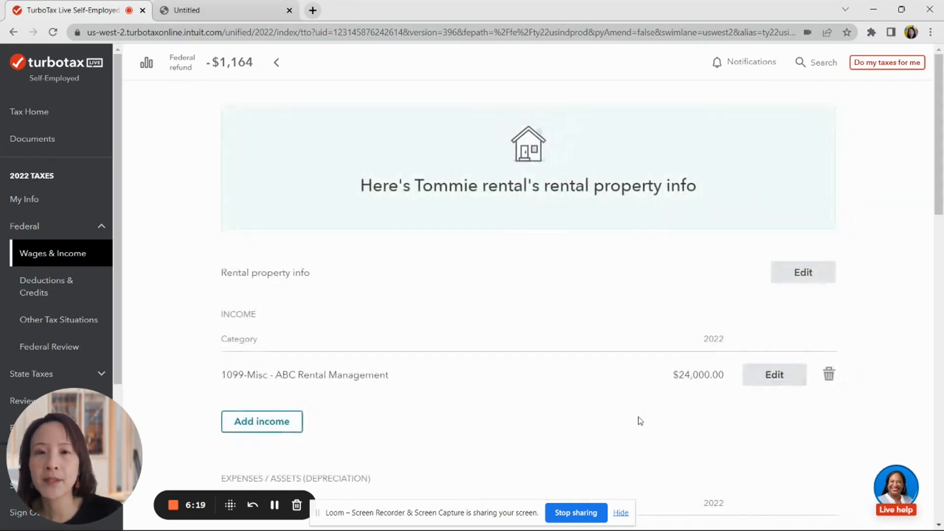
- Enter $2,000 real estate taxes and $500 insurance premiums for Tommie rental
{"action": "scroll", "coordinate": [481, 364], "scroll_direction": "down", "scroll_amount": 5}
{"action": "scroll", "coordinate": [484, 358], "scroll_direction": "up", "scroll_amount": 2}
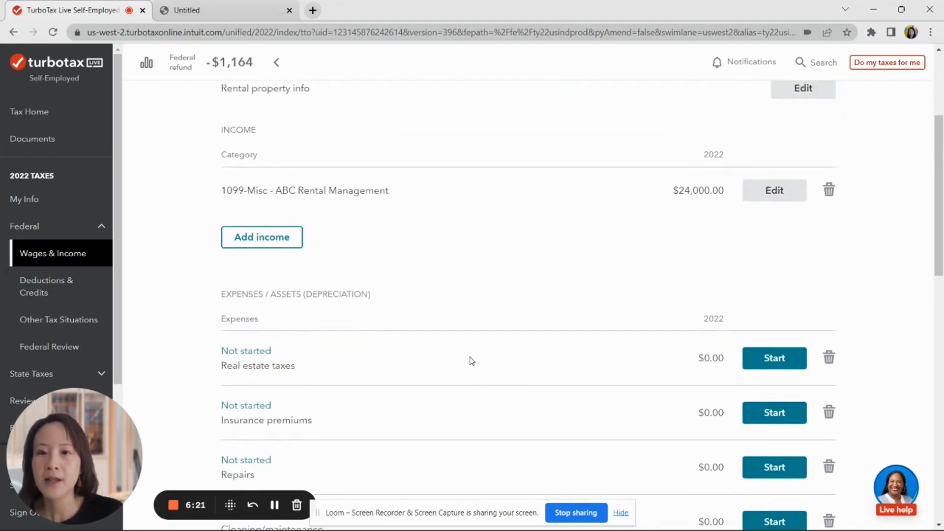
{"action": "left_click", "coordinate": [765, 350]}
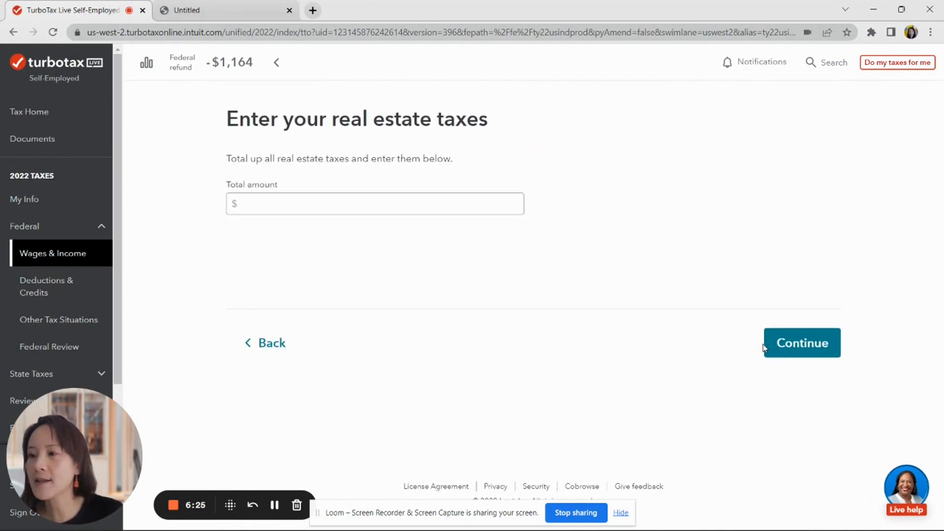
{"action": "left_click", "coordinate": [276, 204]}
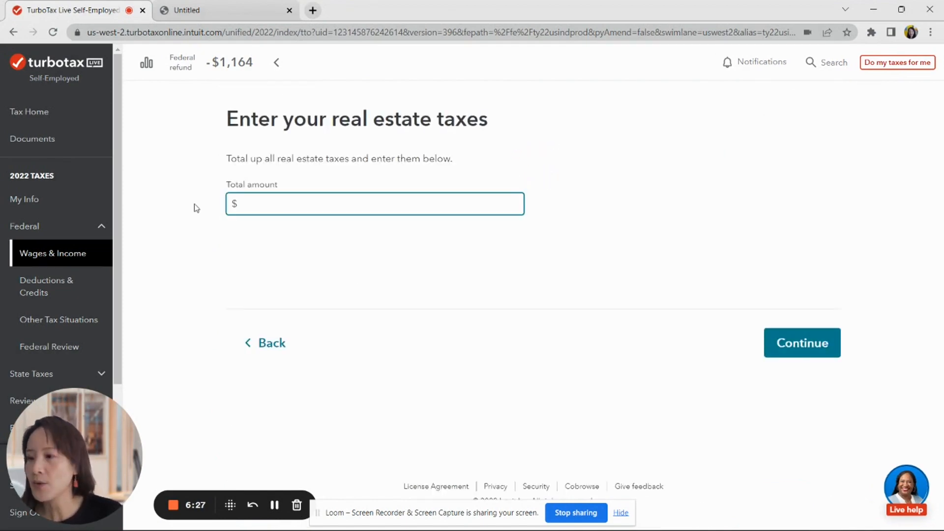
{"action": "type", "text": "2,000"}
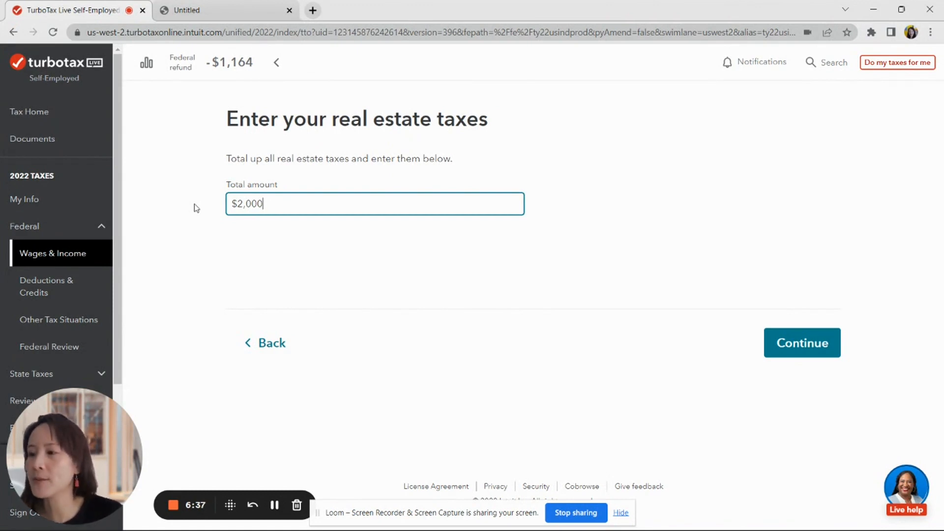
{"action": "left_click", "coordinate": [826, 352]}
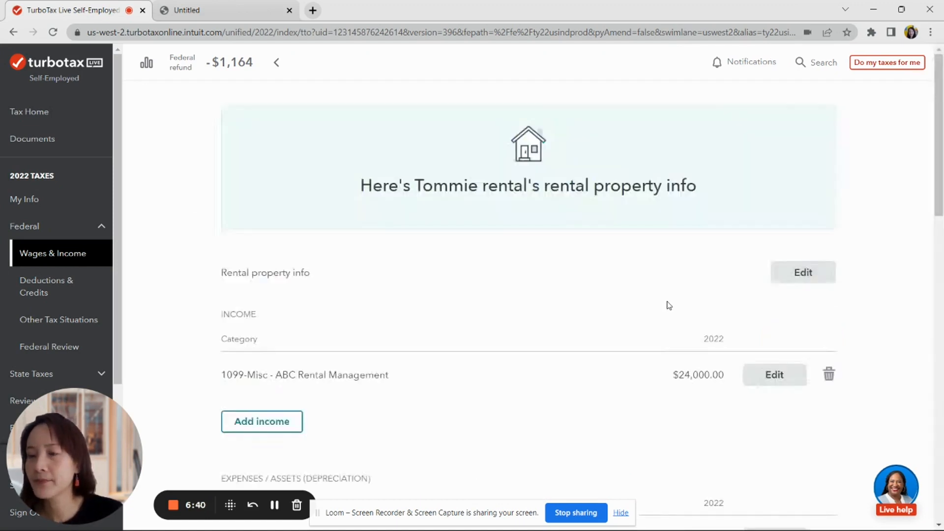
{"action": "scroll", "coordinate": [659, 316], "scroll_direction": "down", "scroll_amount": 3}
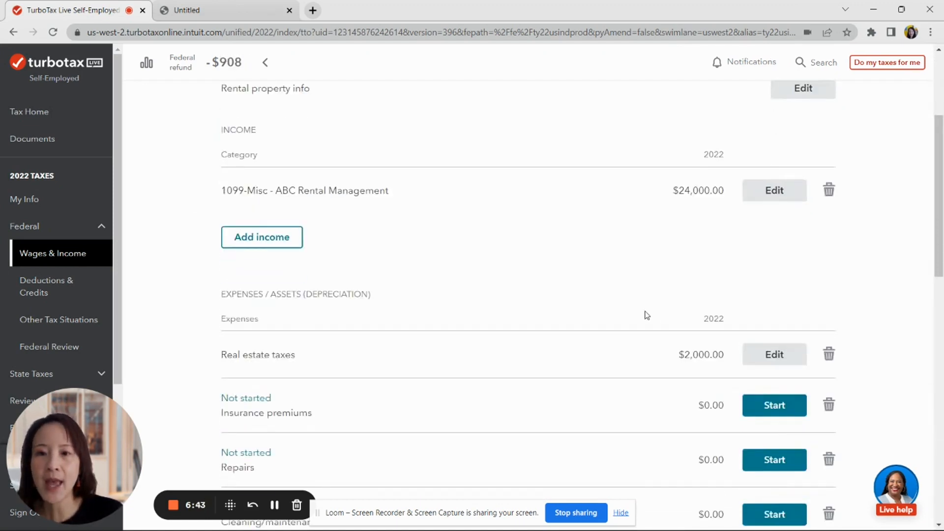
{"action": "left_click", "coordinate": [748, 343]}
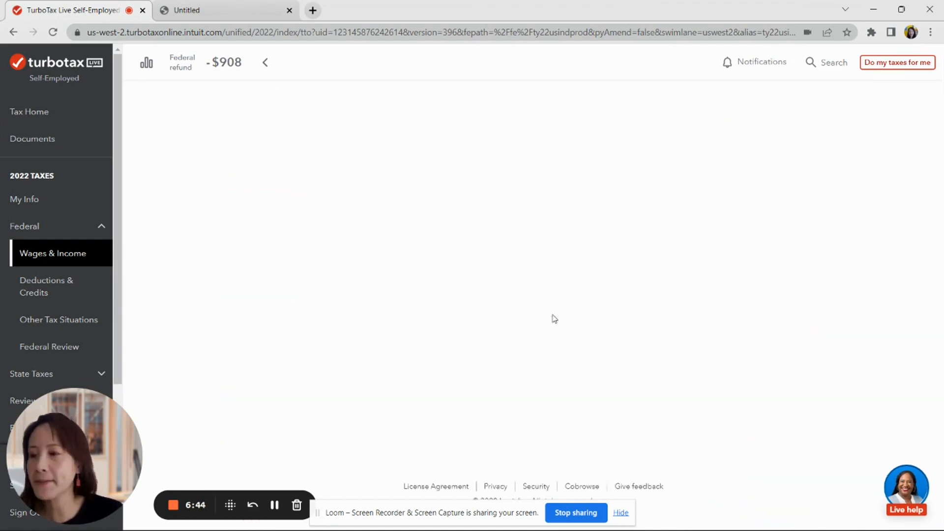
{"action": "left_click", "coordinate": [272, 311]}
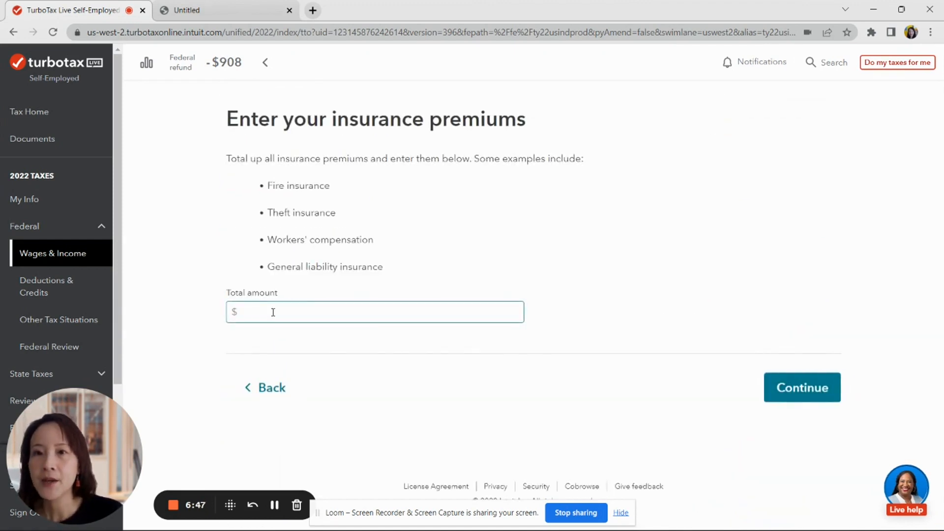
{"action": "type", "text": "500"}
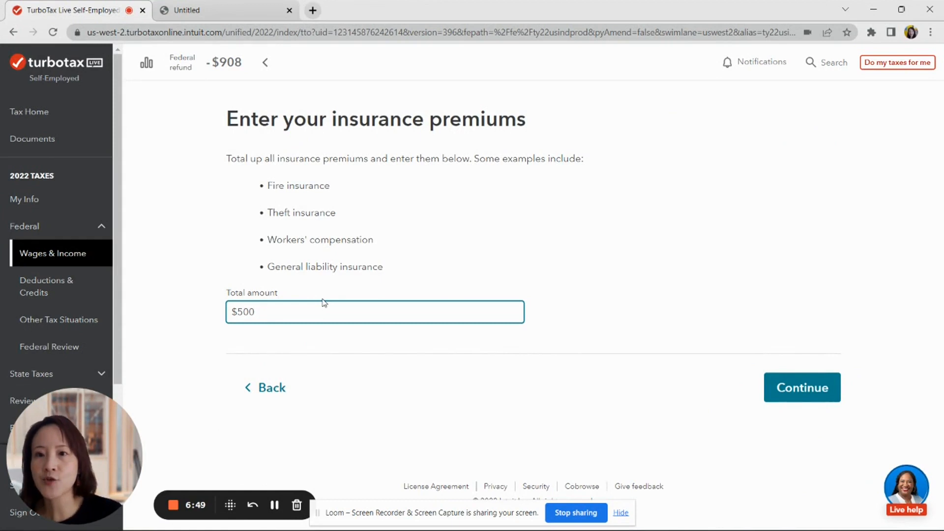
{"action": "left_click", "coordinate": [786, 392]}
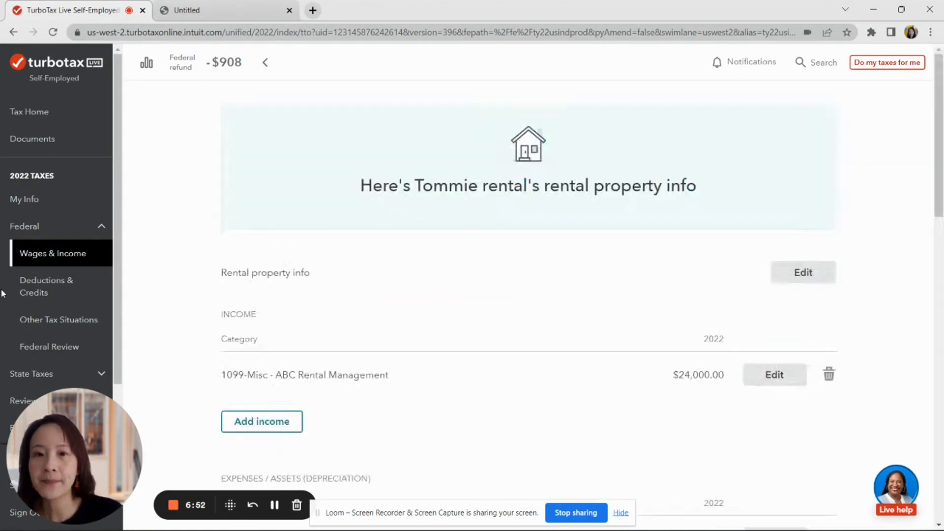
- Enter $300 repairs and $1,000 cleaning and maintenance expenses
{"action": "scroll", "coordinate": [379, 310], "scroll_direction": "down", "scroll_amount": 6}
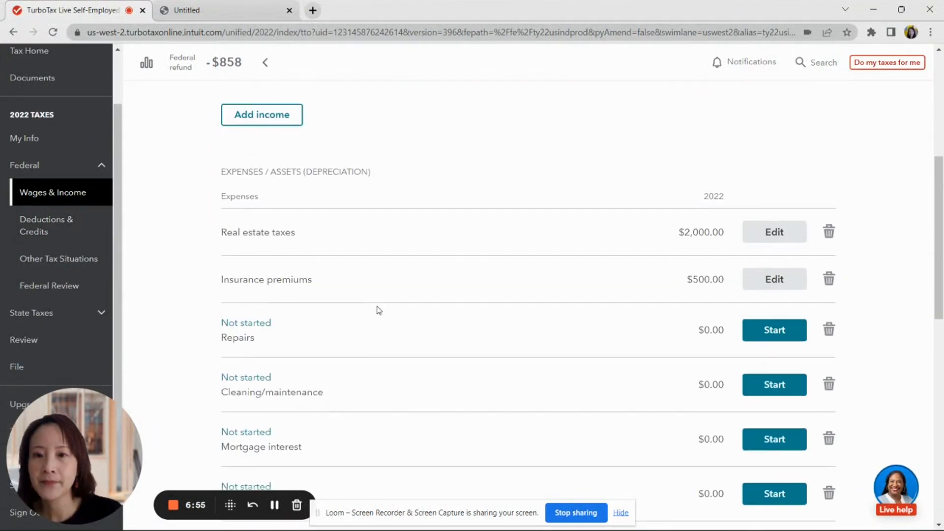
{"action": "left_click", "coordinate": [790, 334]}
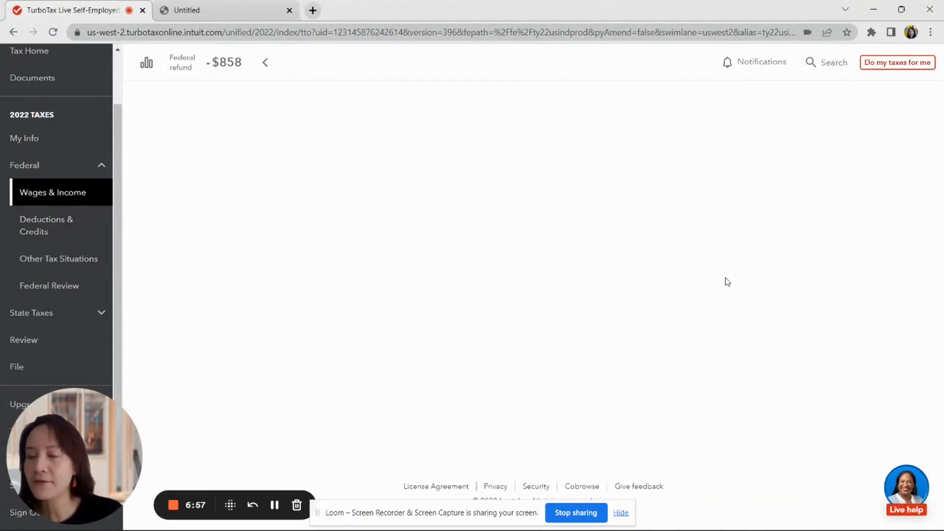
{"action": "left_click", "coordinate": [276, 291]}
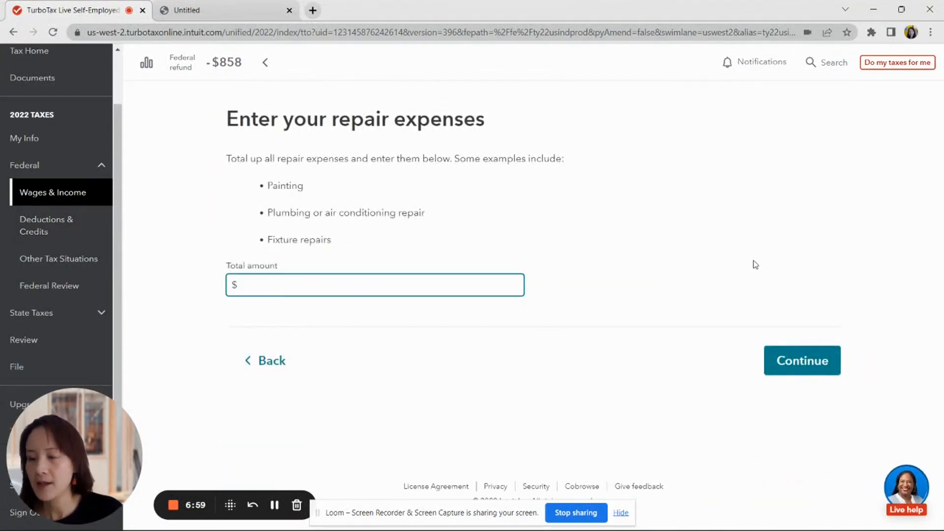
{"action": "type", "text": "300"}
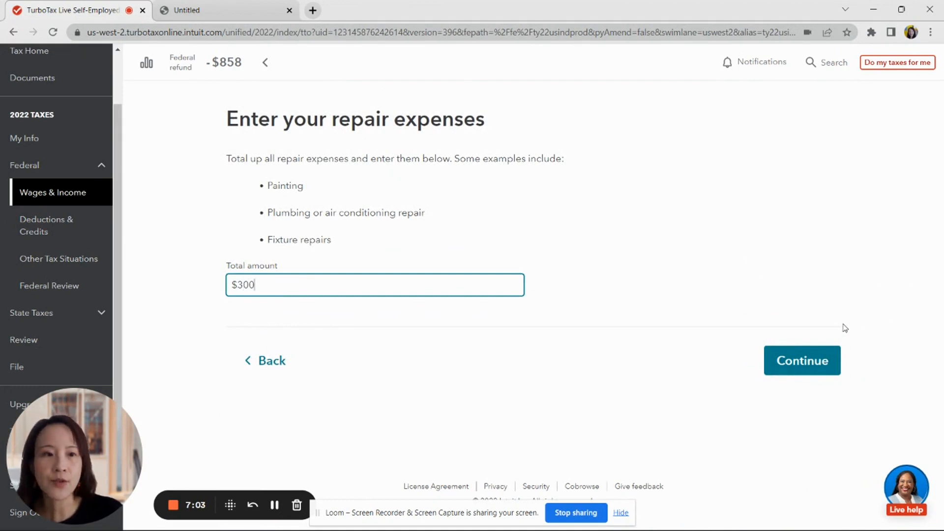
{"action": "left_click", "coordinate": [793, 377]}
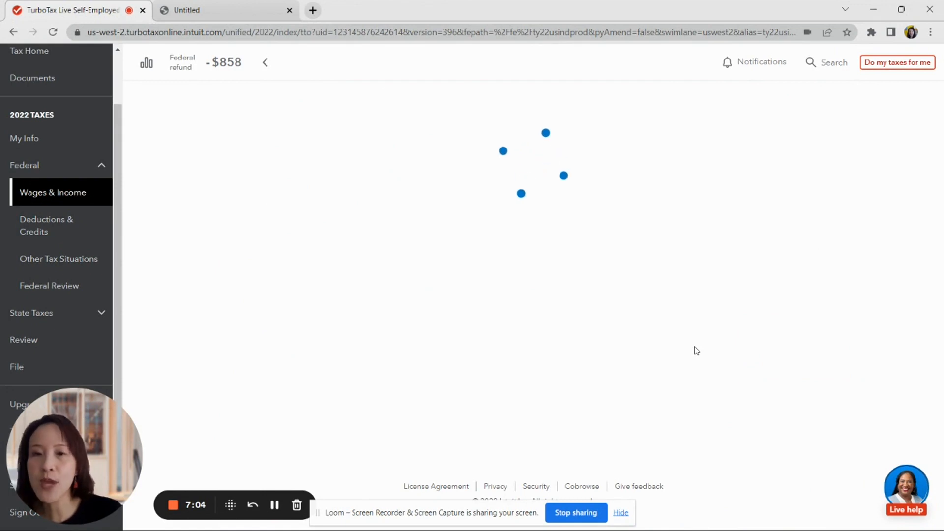
{"action": "scroll", "coordinate": [546, 379], "scroll_direction": "down", "scroll_amount": 6}
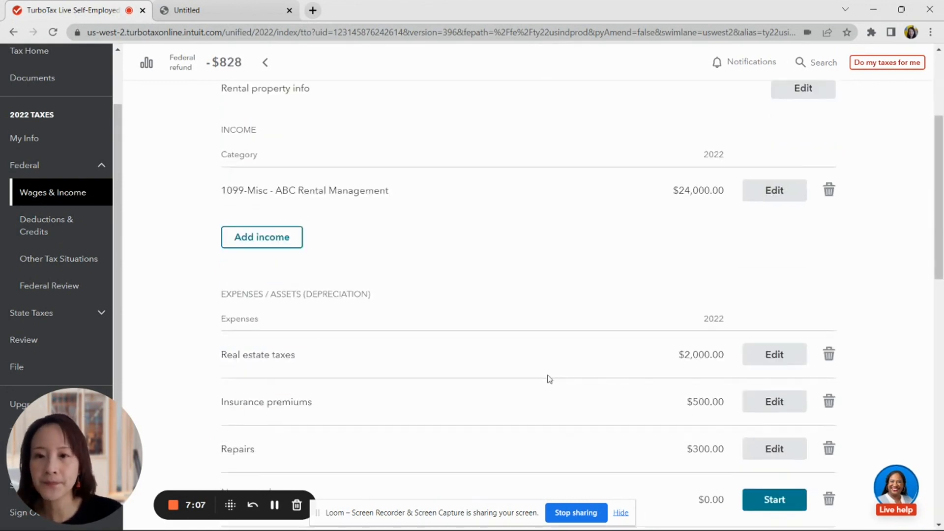
{"action": "scroll", "coordinate": [554, 393], "scroll_direction": "down", "scroll_amount": 3}
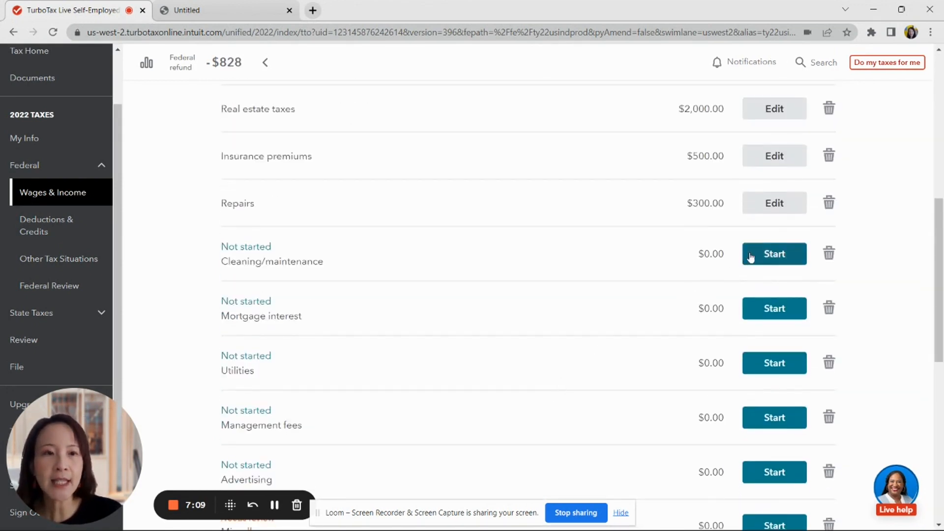
{"action": "left_click", "coordinate": [743, 259]}
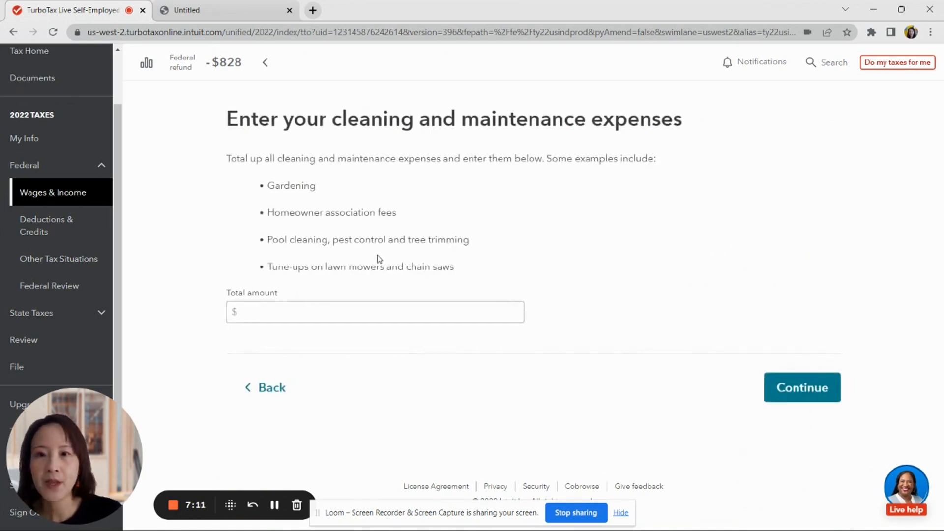
{"action": "left_click", "coordinate": [333, 314]}
{"action": "type", "text": "1,00"}
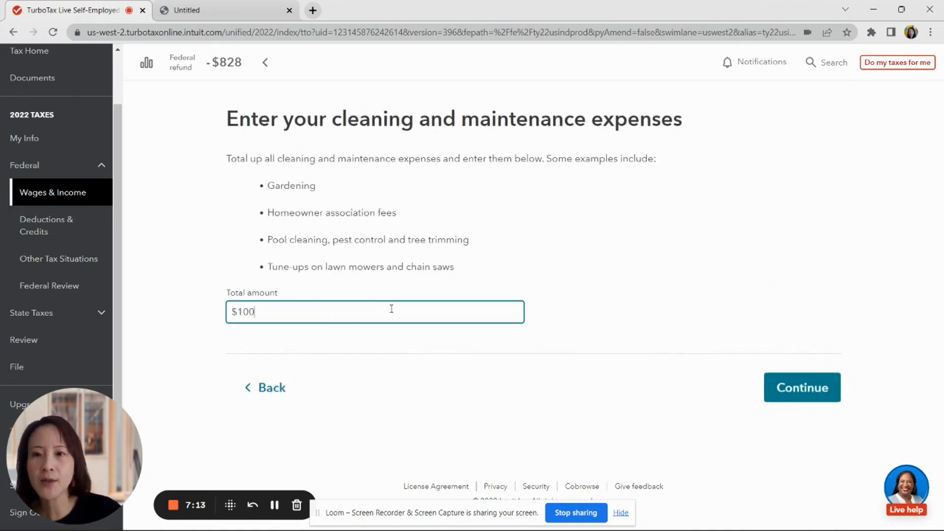
{"action": "type", "text": "0"}
{"action": "left_click", "coordinate": [415, 343]}
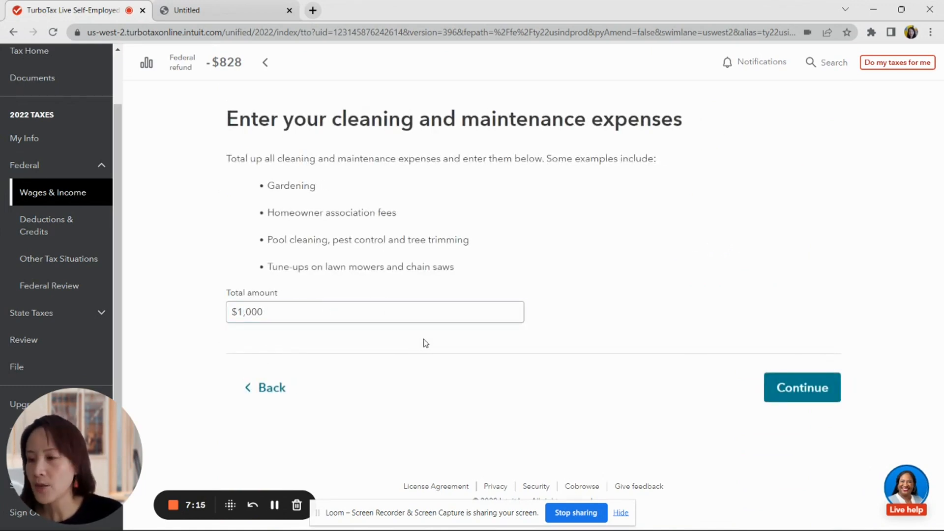
{"action": "left_click", "coordinate": [789, 387]}
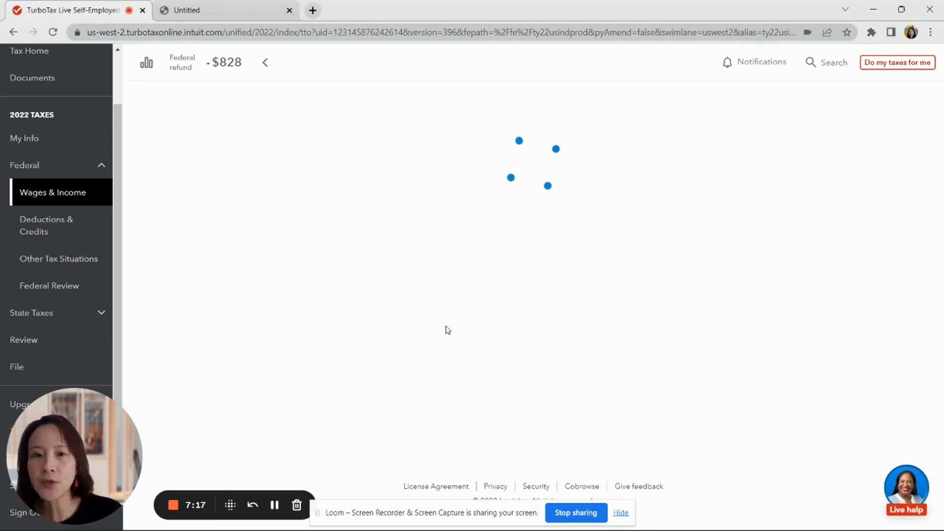
{"action": "scroll", "coordinate": [530, 332], "scroll_direction": "down", "scroll_amount": 5}
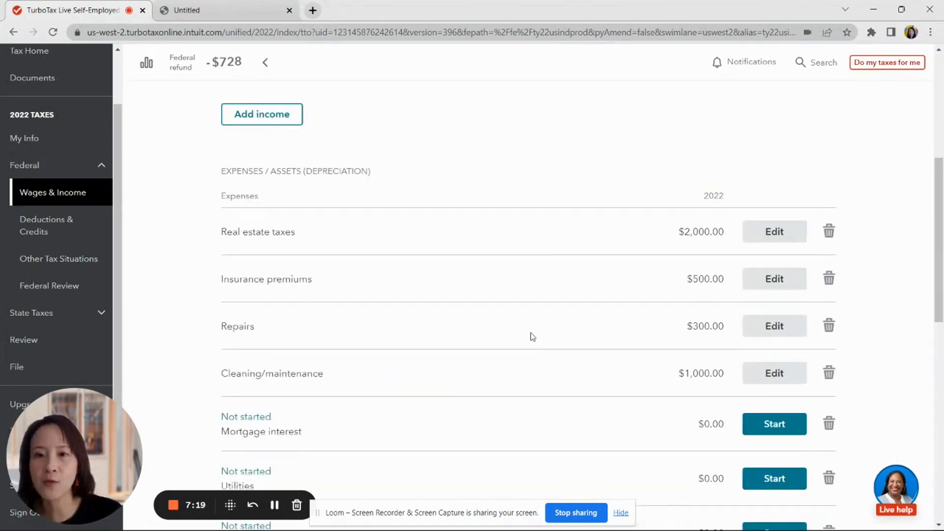
{"action": "scroll", "coordinate": [530, 332], "scroll_direction": "down", "scroll_amount": 2}
{"action": "scroll", "coordinate": [528, 339], "scroll_direction": "down", "scroll_amount": 1}
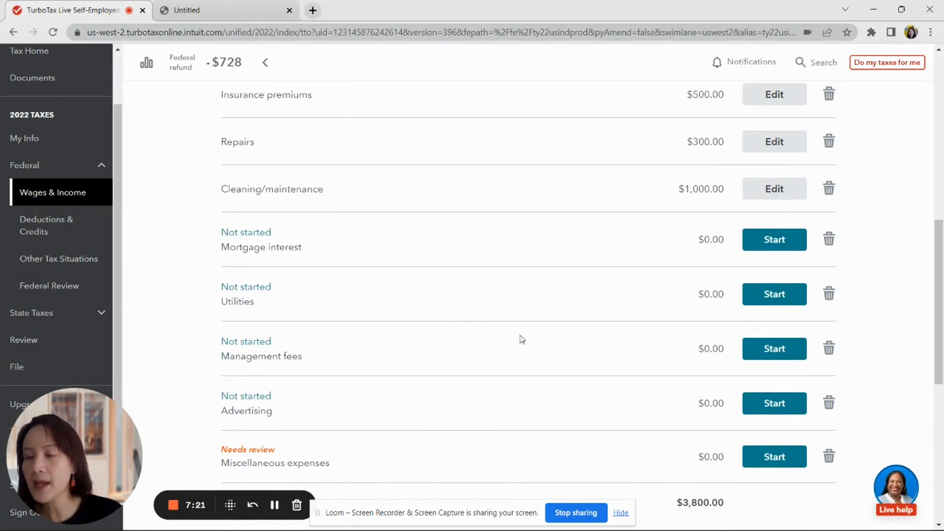
{"action": "left_click", "coordinate": [772, 243]}
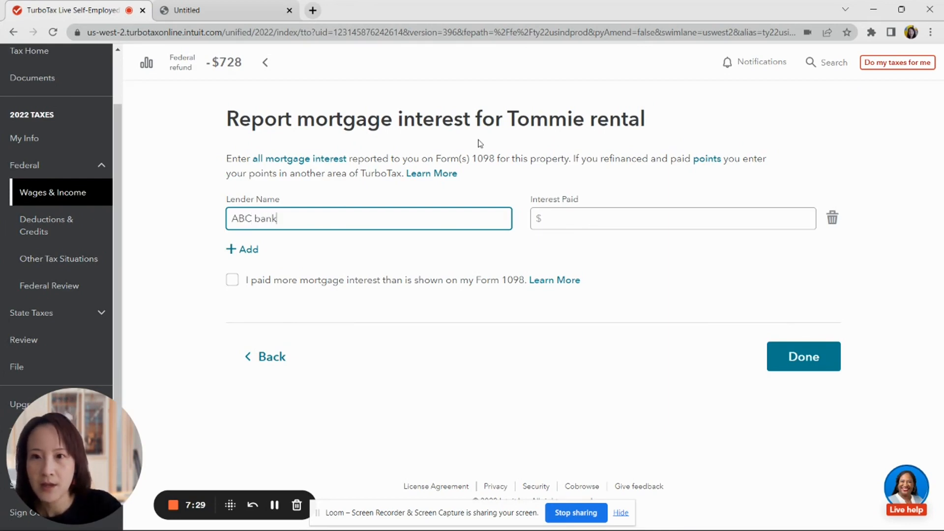
- Save the $5,000 ABC bank mortgage interest, answer no to refinancing, and return to the expense rows
{"action": "left_click", "coordinate": [628, 220]}
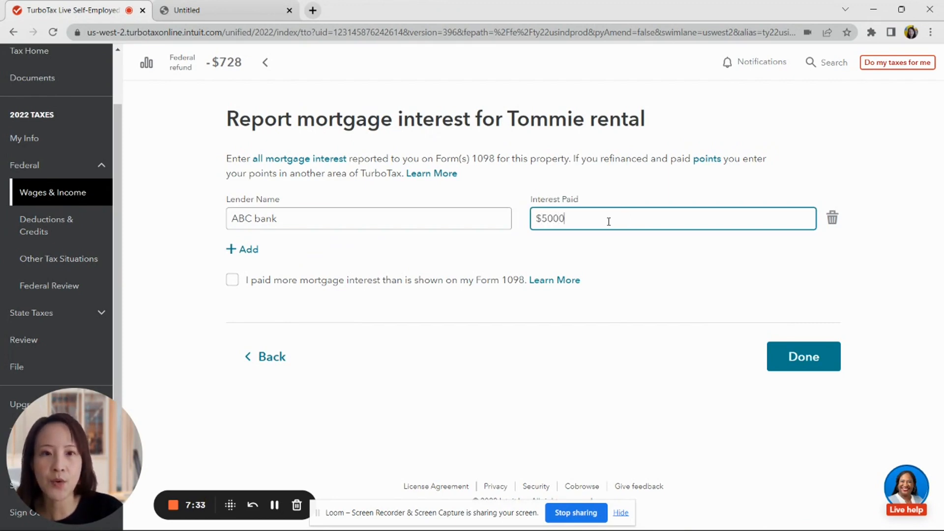
{"action": "left_click", "coordinate": [782, 356]}
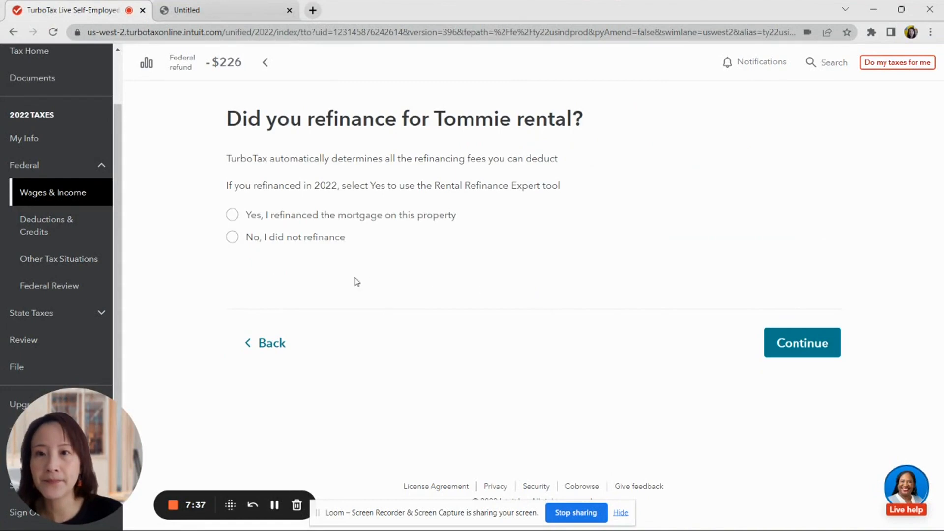
{"action": "left_click", "coordinate": [232, 237]}
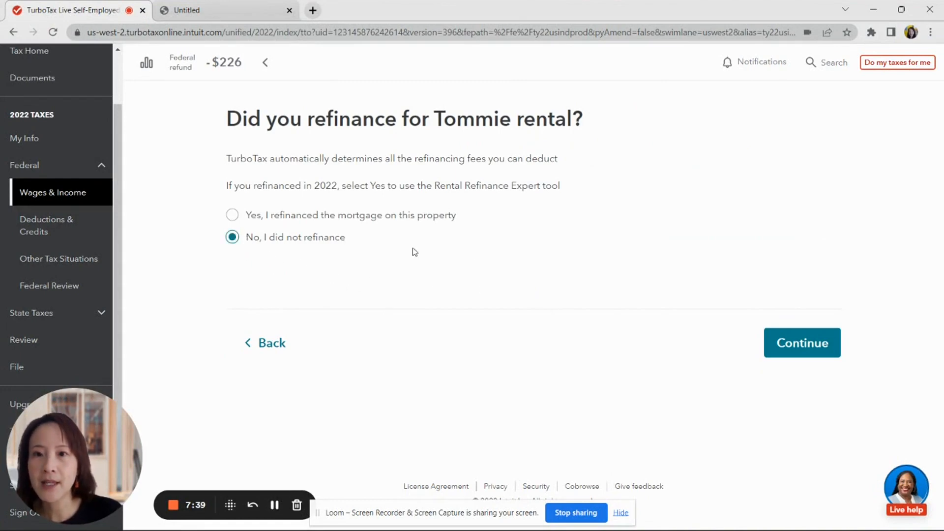
{"action": "left_click", "coordinate": [820, 351]}
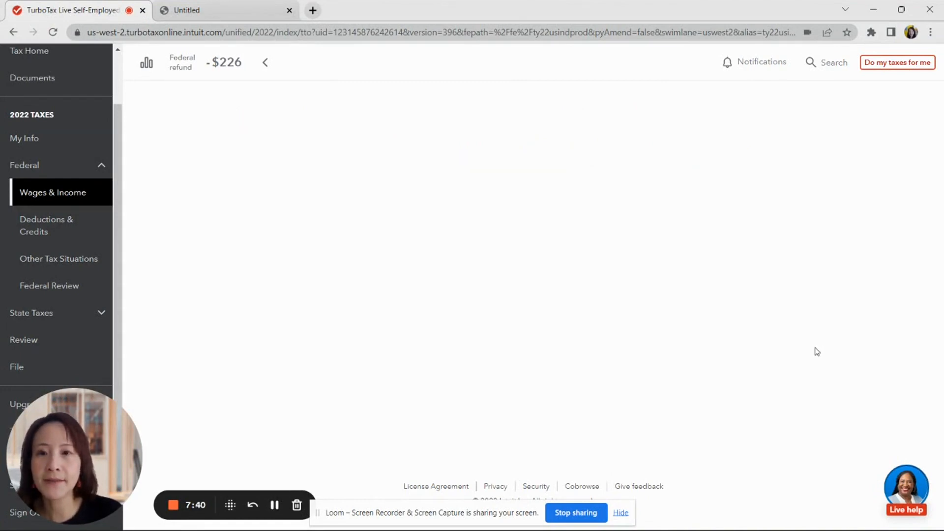
{"action": "scroll", "coordinate": [630, 339], "scroll_direction": "down", "scroll_amount": 7}
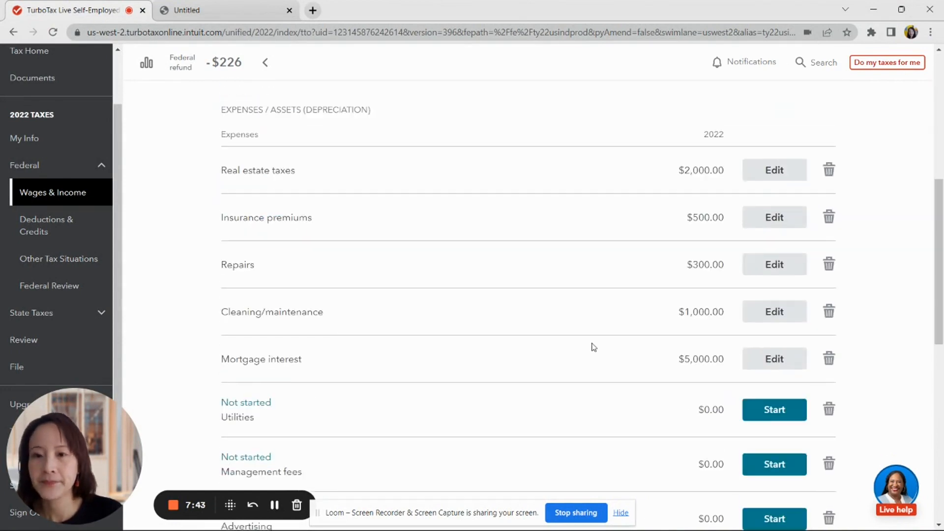
{"action": "scroll", "coordinate": [593, 347], "scroll_direction": "down", "scroll_amount": 4}
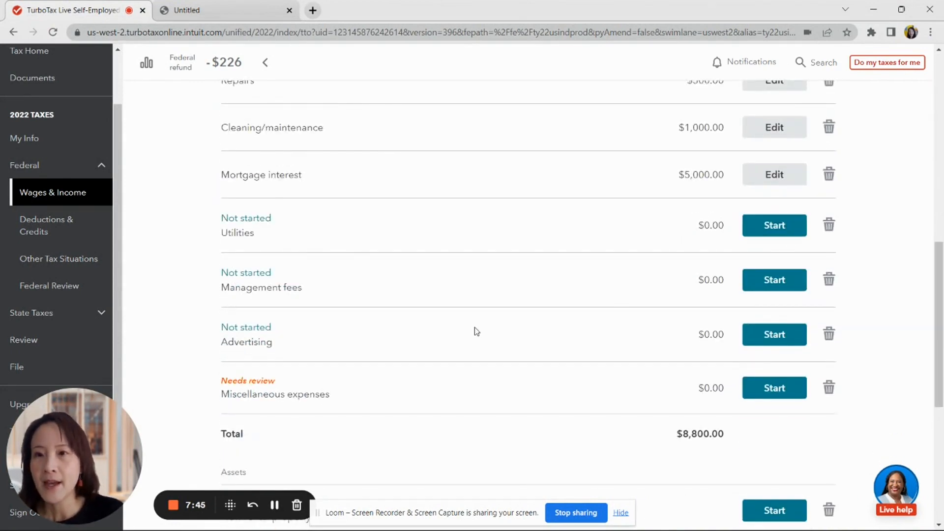
- Enter $240 as the Utilities expense for Tommie rental
{"action": "left_click", "coordinate": [785, 226]}
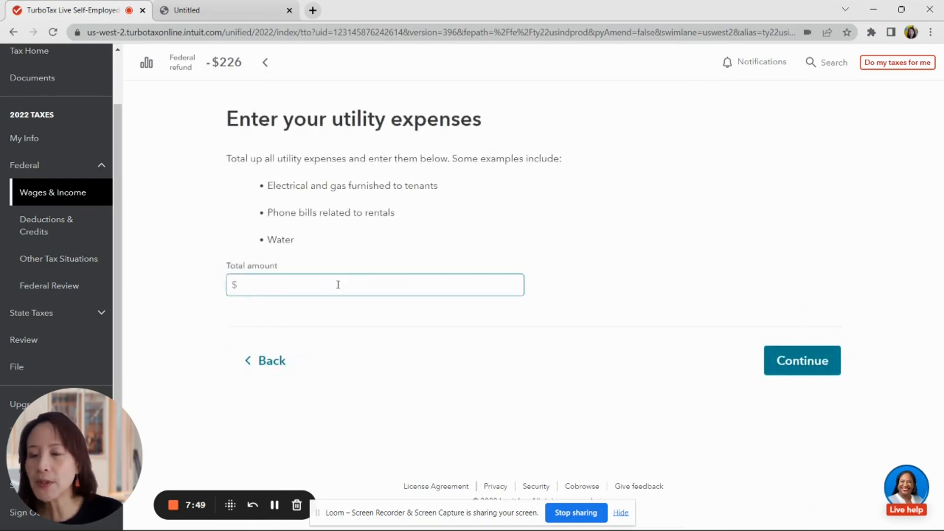
{"action": "left_click", "coordinate": [322, 285]}
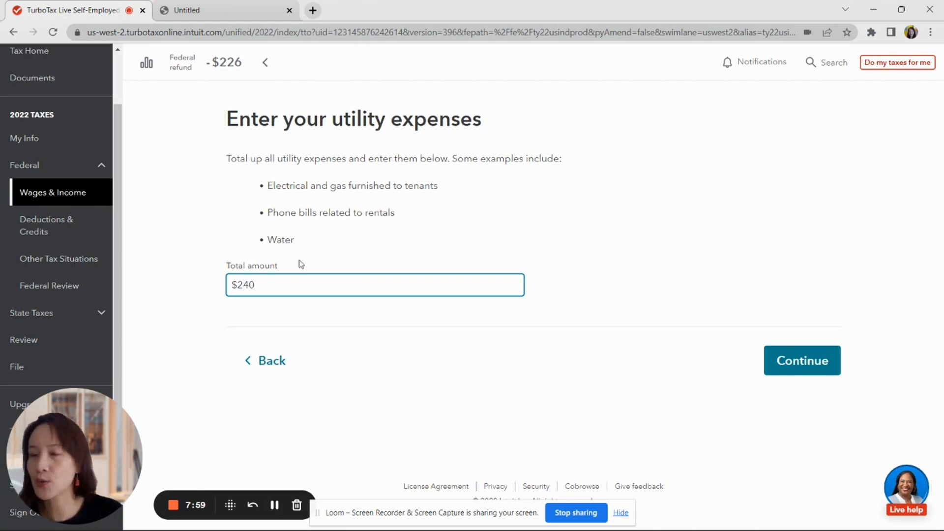
{"action": "left_click", "coordinate": [783, 360]}
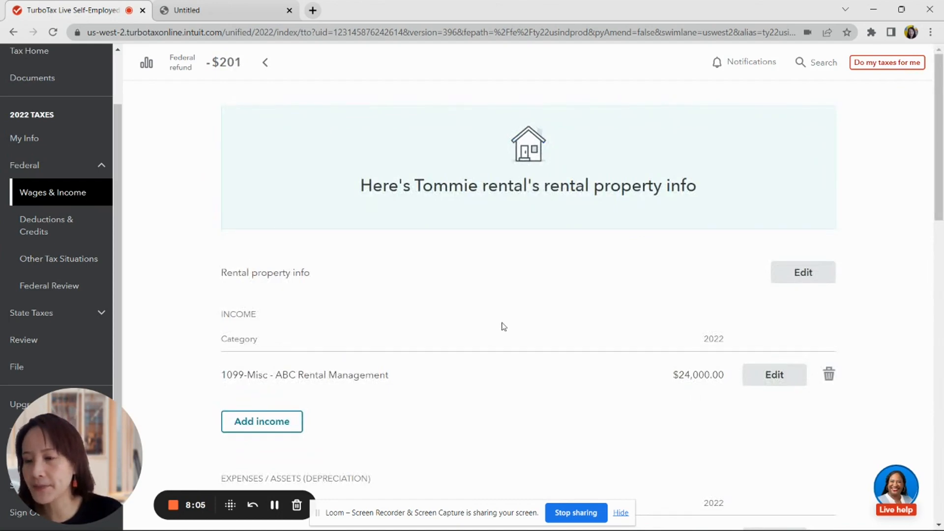
- Enter $1,920 as the Management fees expense, bringing expenses to $10,960
{"action": "scroll", "coordinate": [488, 332], "scroll_direction": "down", "scroll_amount": 9}
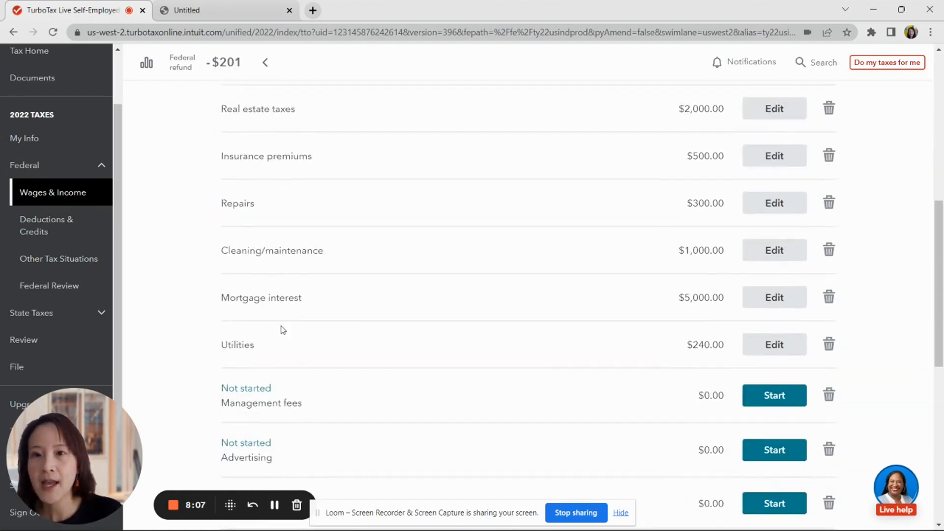
{"action": "left_click", "coordinate": [764, 398]}
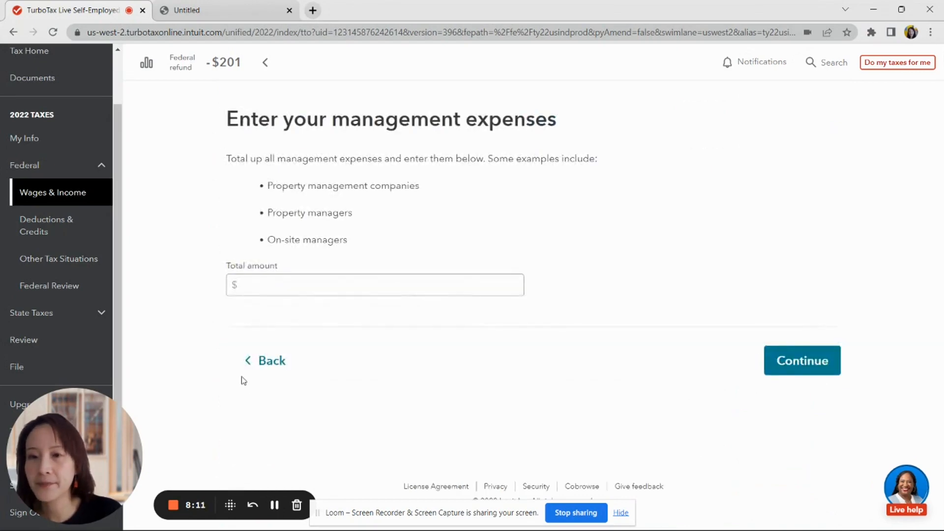
{"action": "left_click", "coordinate": [301, 287]}
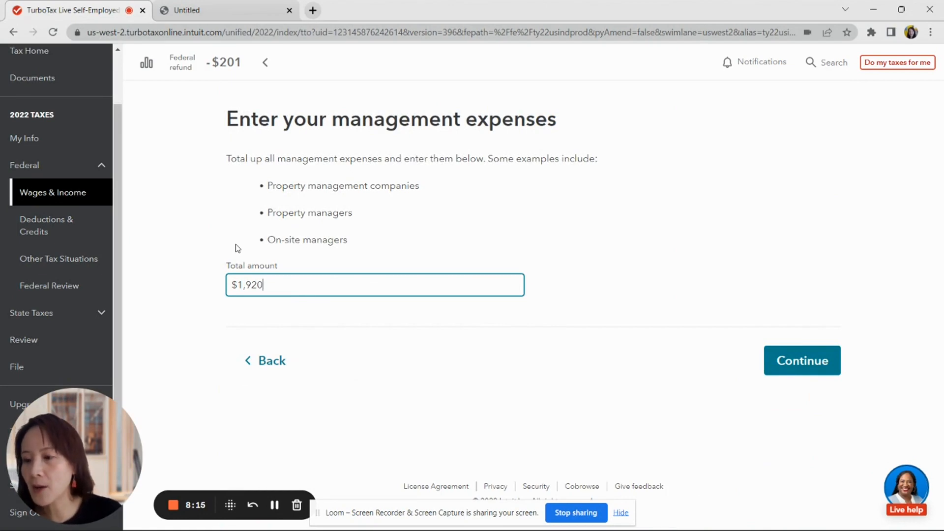
{"action": "left_click", "coordinate": [789, 368]}
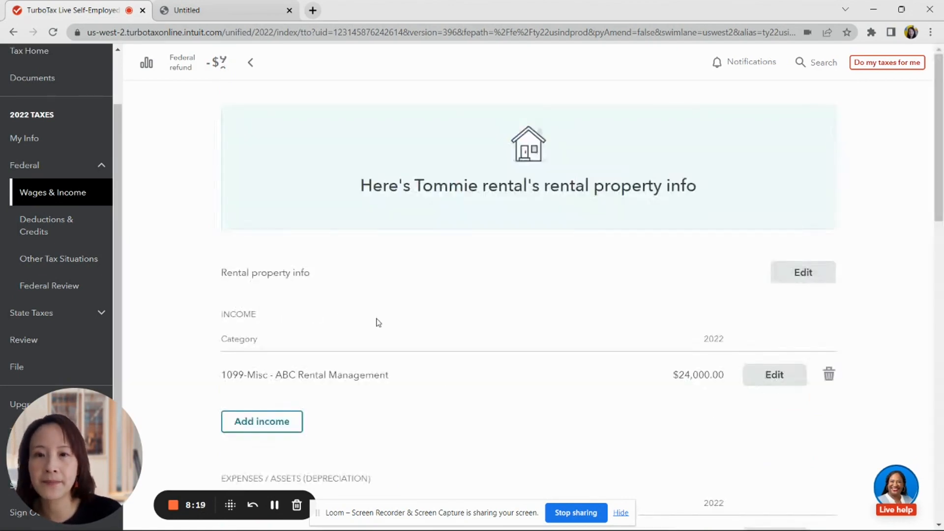
{"action": "scroll", "coordinate": [411, 321], "scroll_direction": "down", "scroll_amount": 10}
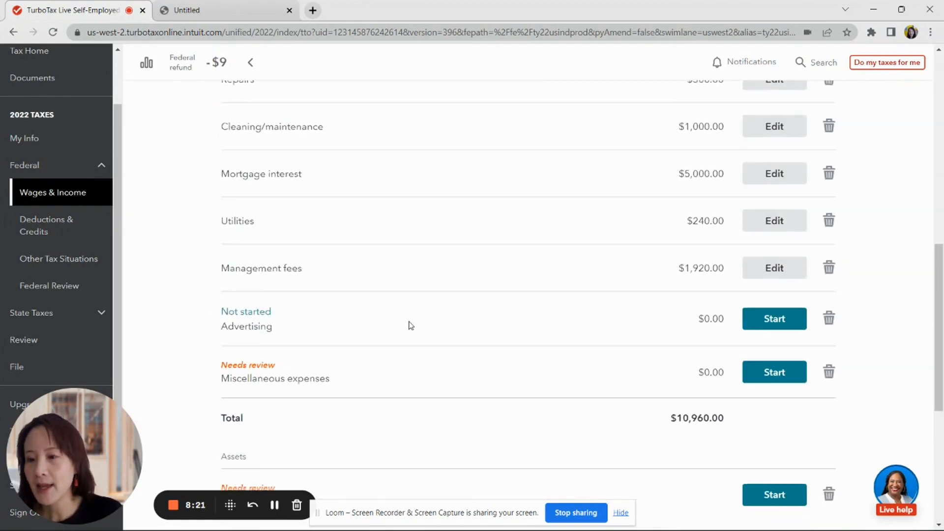
{"action": "scroll", "coordinate": [408, 324], "scroll_direction": "down", "scroll_amount": 4}
{"action": "scroll", "coordinate": [406, 342], "scroll_direction": "up", "scroll_amount": 4}
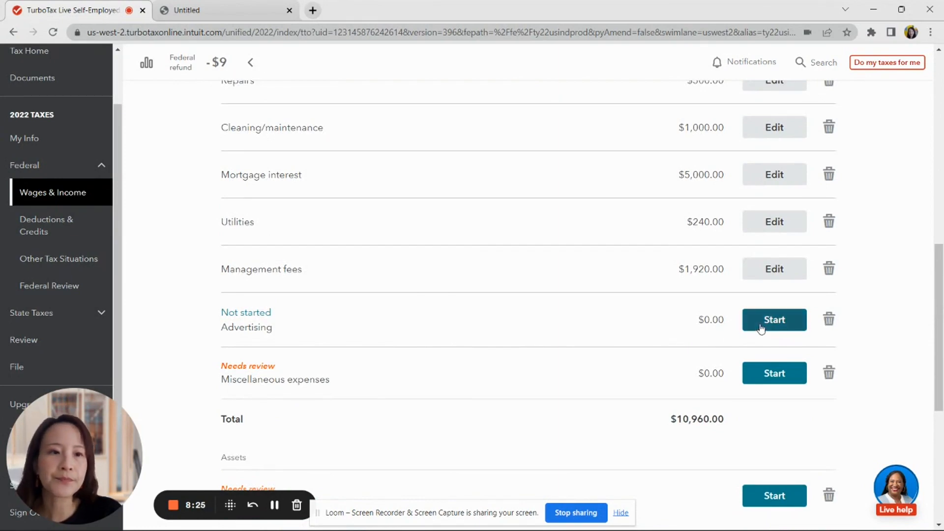
- Enter $100 as the Advertising expense for Tommie rental
{"action": "left_click", "coordinate": [749, 320]}
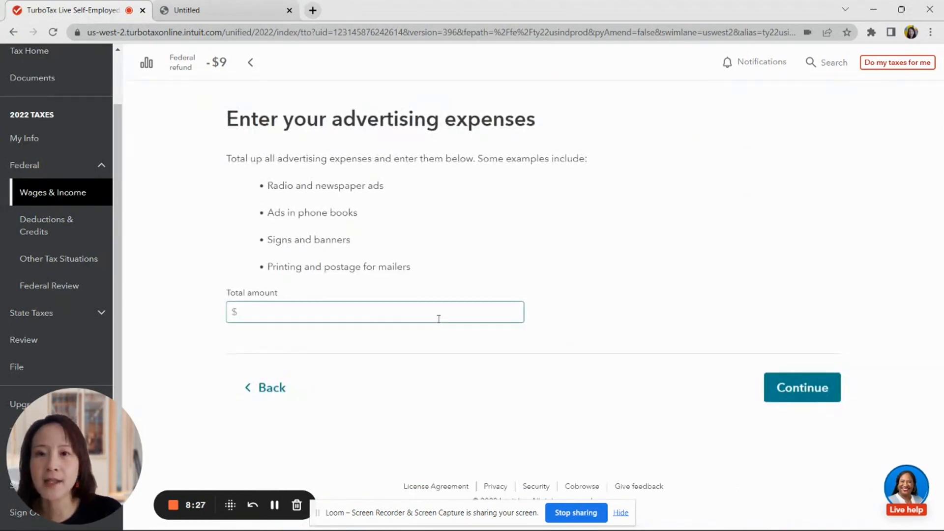
{"action": "left_click", "coordinate": [373, 312]}
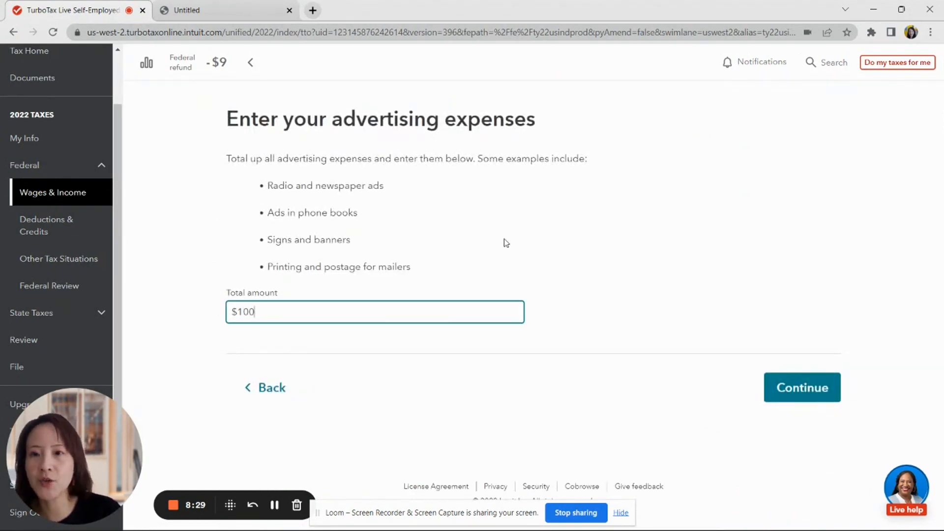
{"action": "left_click", "coordinate": [789, 386]}
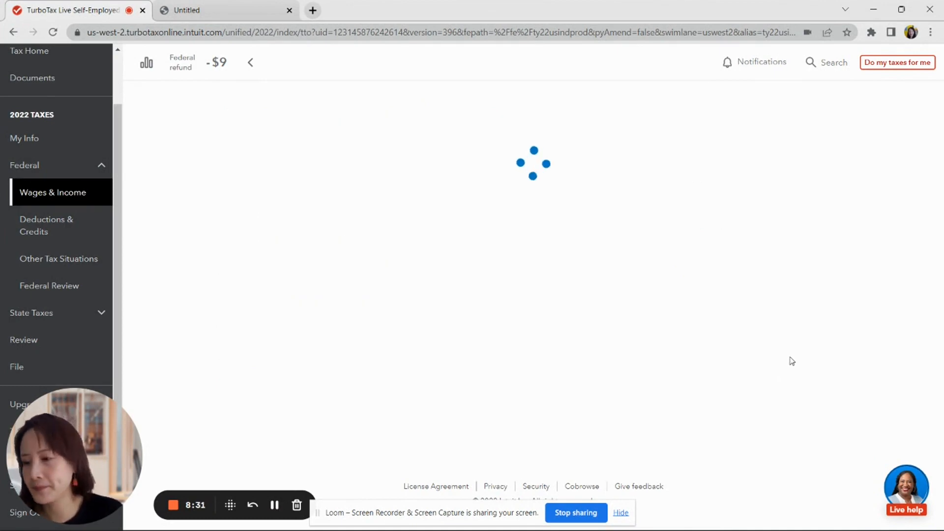
- Add a miscellaneous expense described as 'HOA' for $100
{"action": "scroll", "coordinate": [400, 318], "scroll_direction": "down", "scroll_amount": 7}
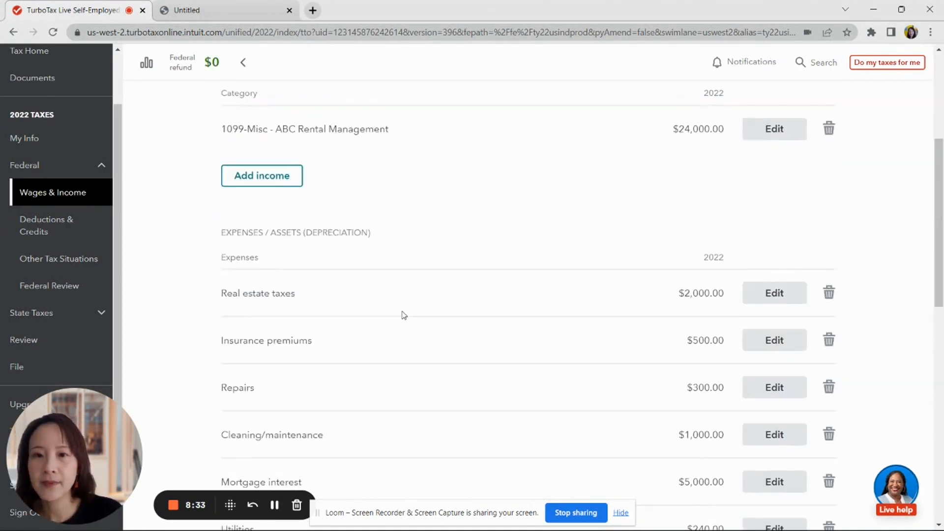
{"action": "scroll", "coordinate": [401, 329], "scroll_direction": "down", "scroll_amount": 5}
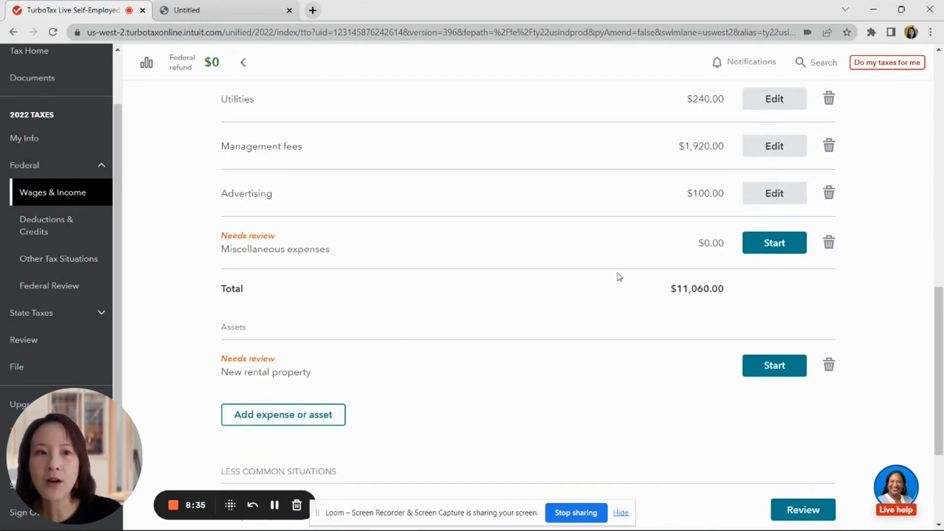
{"action": "left_click", "coordinate": [778, 250]}
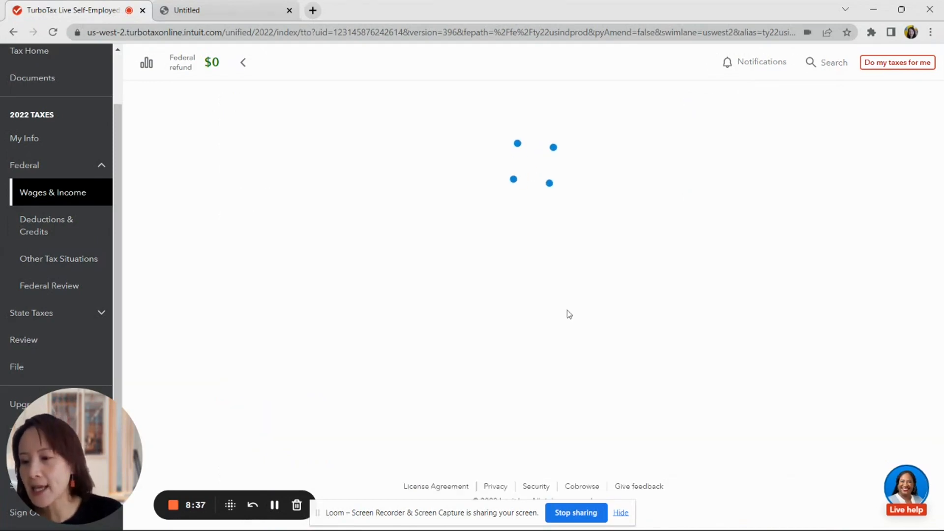
{"action": "left_click", "coordinate": [437, 256]}
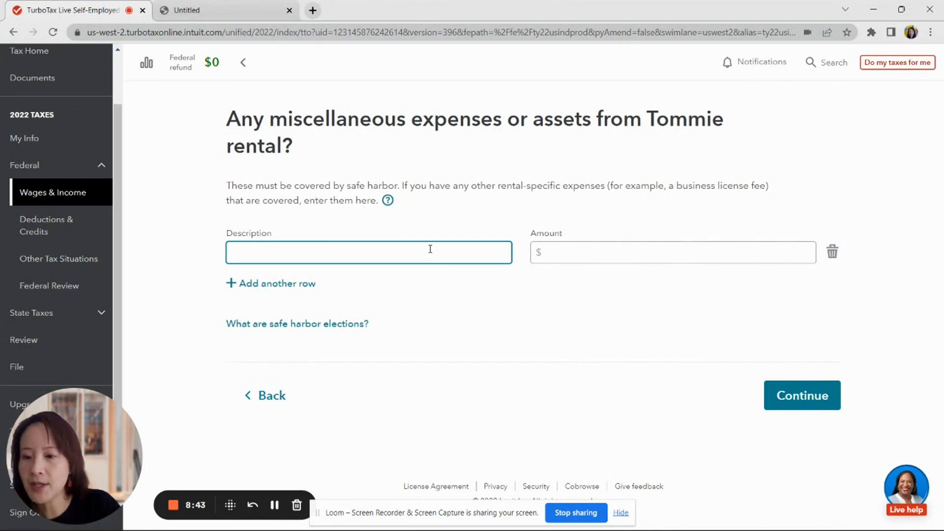
{"action": "type", "text": "HOA"}
{"action": "key", "text": "Tab"}
{"action": "type", "text": "1"}
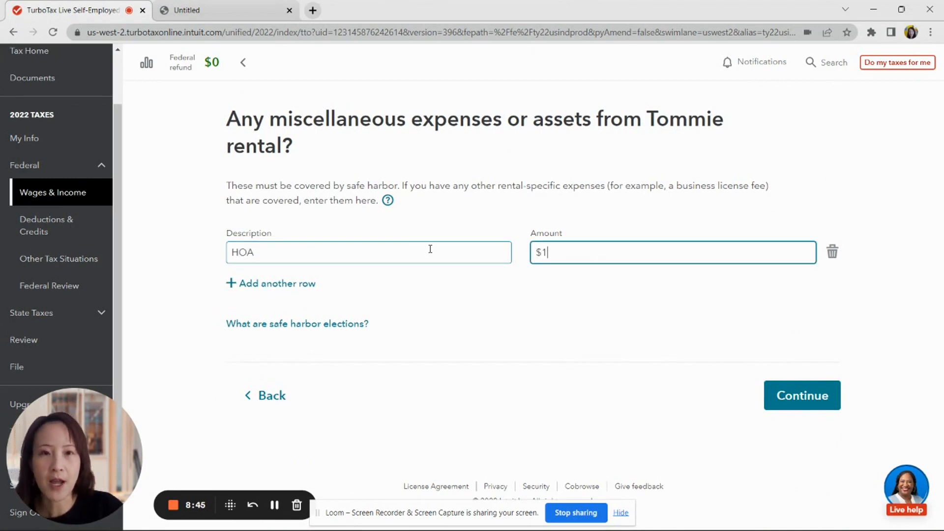
{"action": "type", "text": "00"}
{"action": "left_click", "coordinate": [794, 401]}
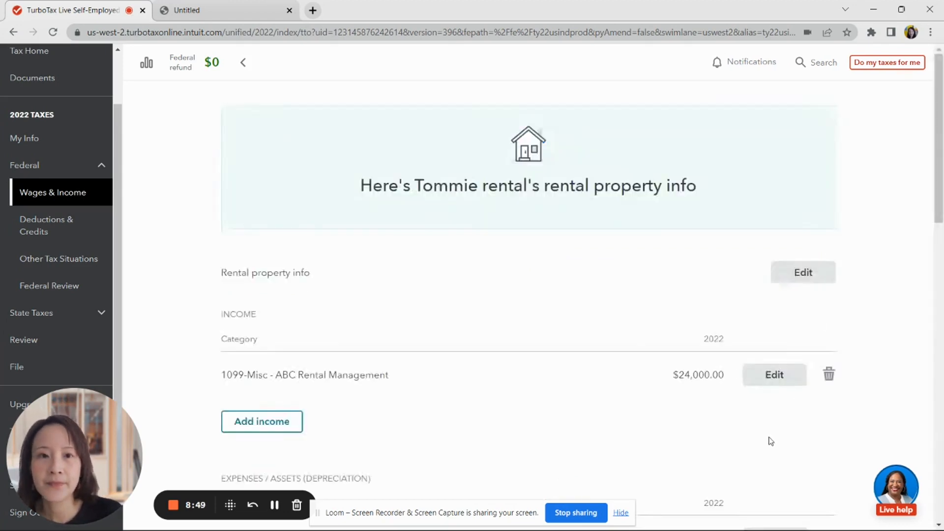
- Start the New rental property asset under Assets to reach the cost basis and depreciation intro
{"action": "scroll", "coordinate": [665, 400], "scroll_direction": "down", "scroll_amount": 14}
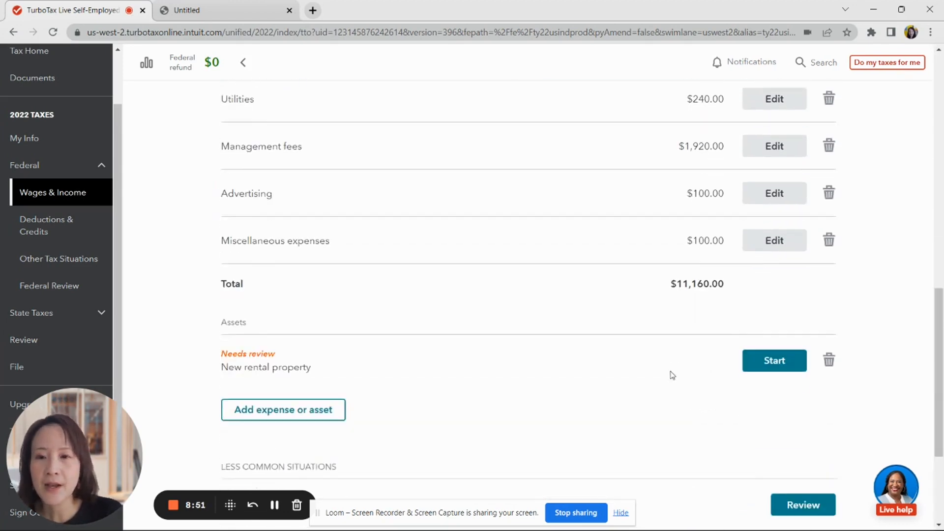
{"action": "scroll", "coordinate": [671, 374], "scroll_direction": "down", "scroll_amount": 2}
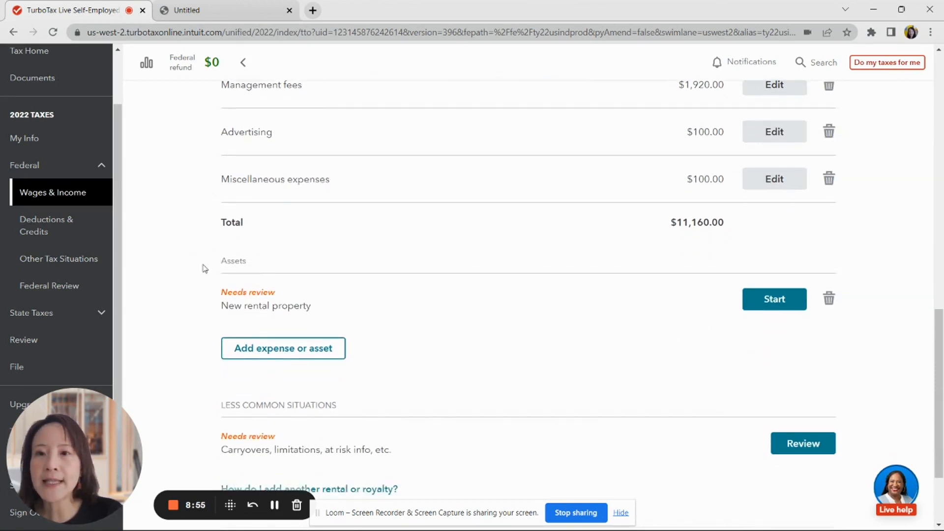
{"action": "left_click", "coordinate": [760, 305]}
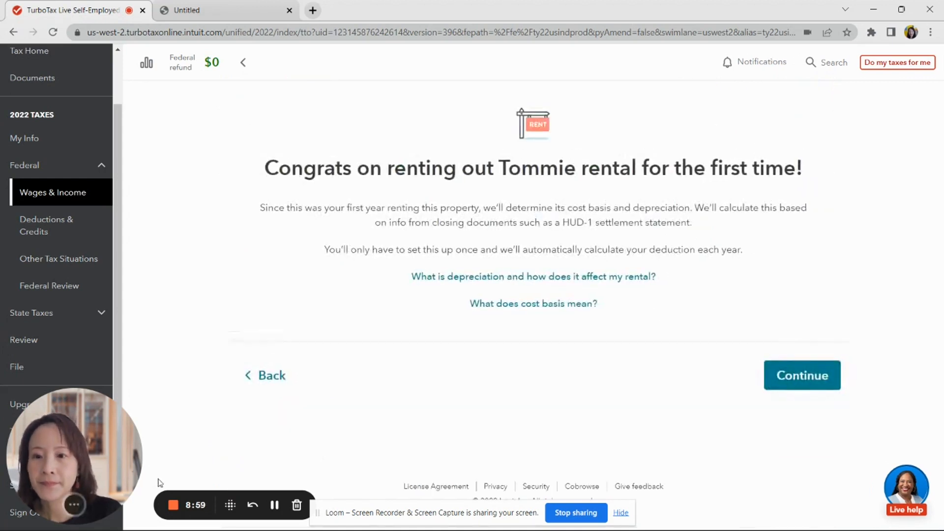
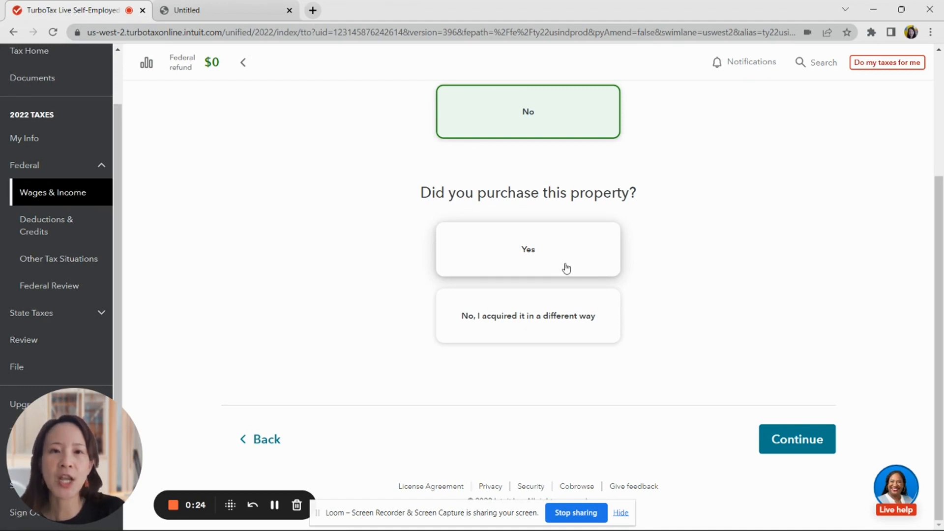
- Answer Yes to 'Did you purchase this property?' for Tommie rental
{"action": "left_click", "coordinate": [566, 268]}
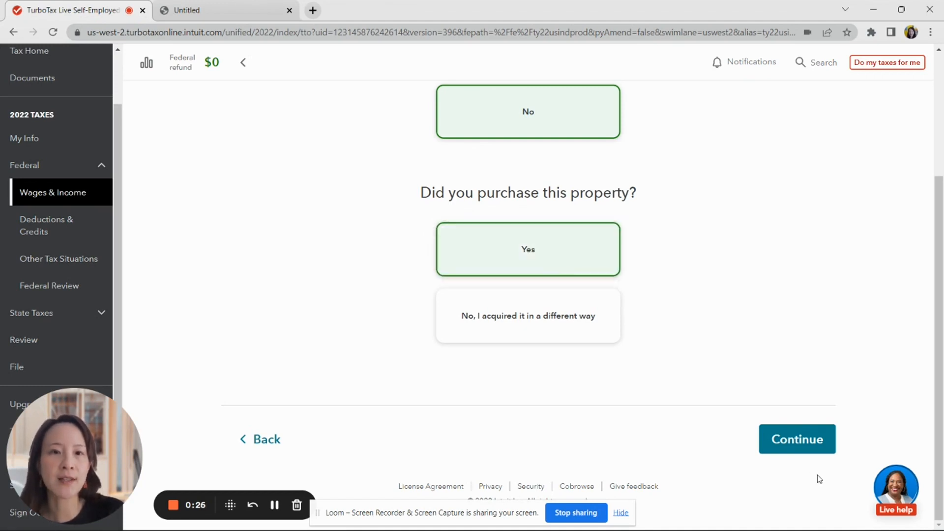
- Move past the cost overview and 'OK, we'll get some details' pages to the purchase details form
{"action": "left_click", "coordinate": [814, 445]}
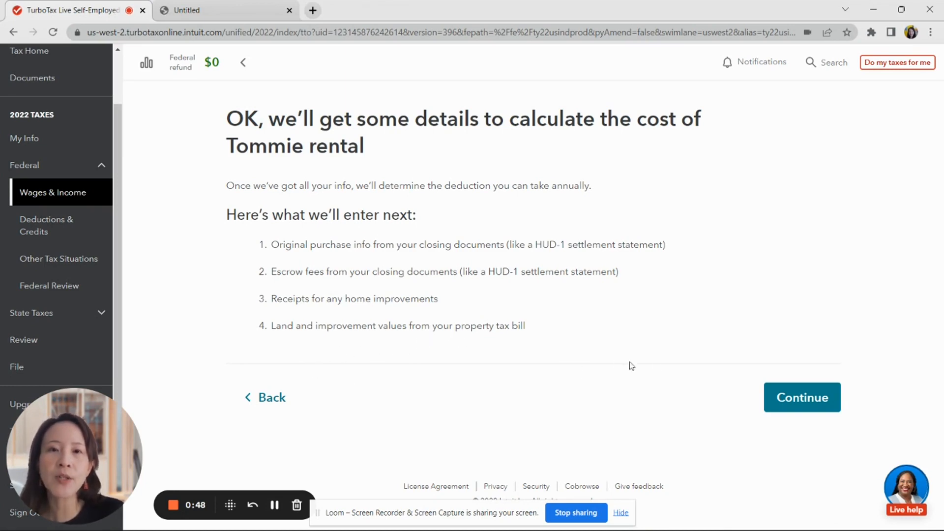
{"action": "left_click", "coordinate": [800, 394]}
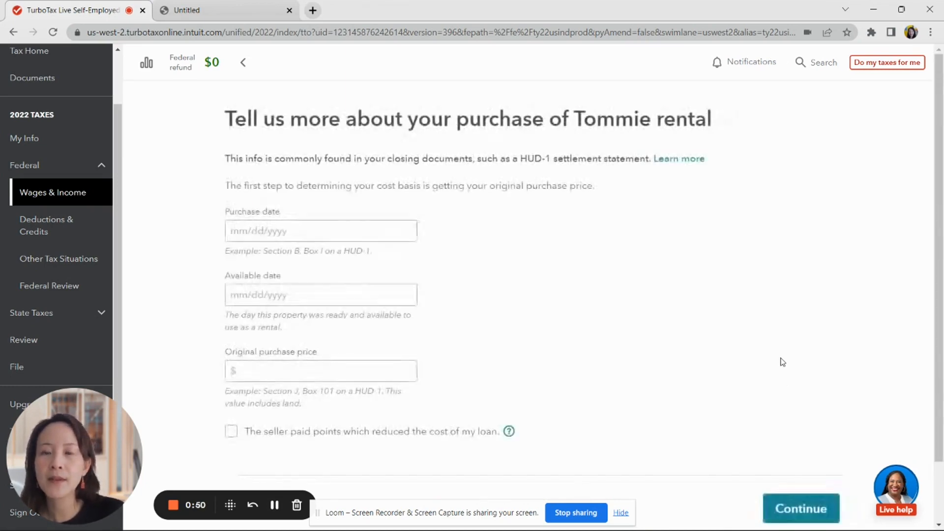
- Enter purchase date 10/01/2021, available date 01/01/2022 and original price $350,000
{"action": "left_click", "coordinate": [243, 230]}
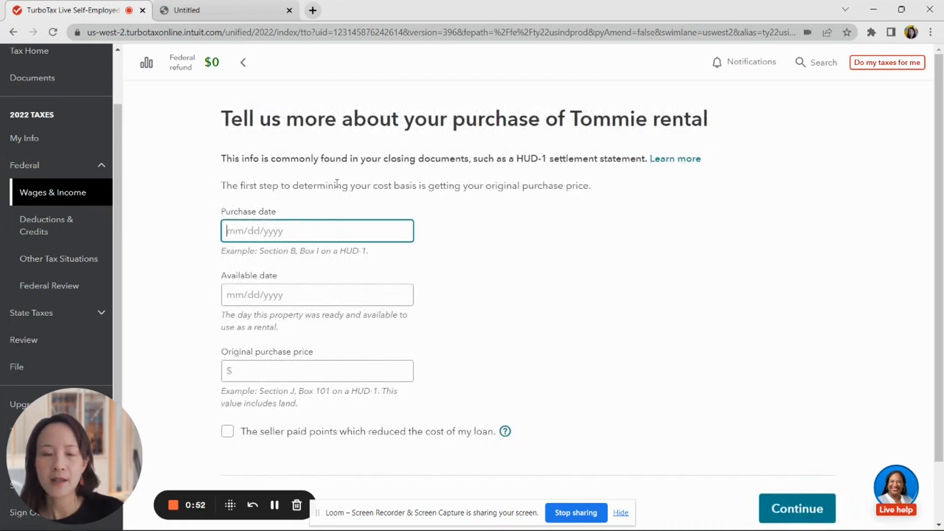
{"action": "type", "text": "10"}
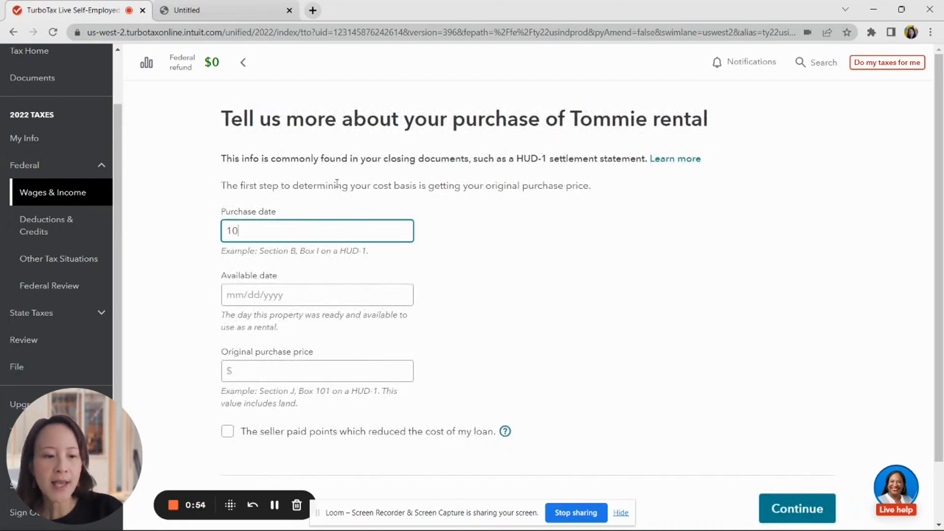
{"action": "type", "text": "/01"}
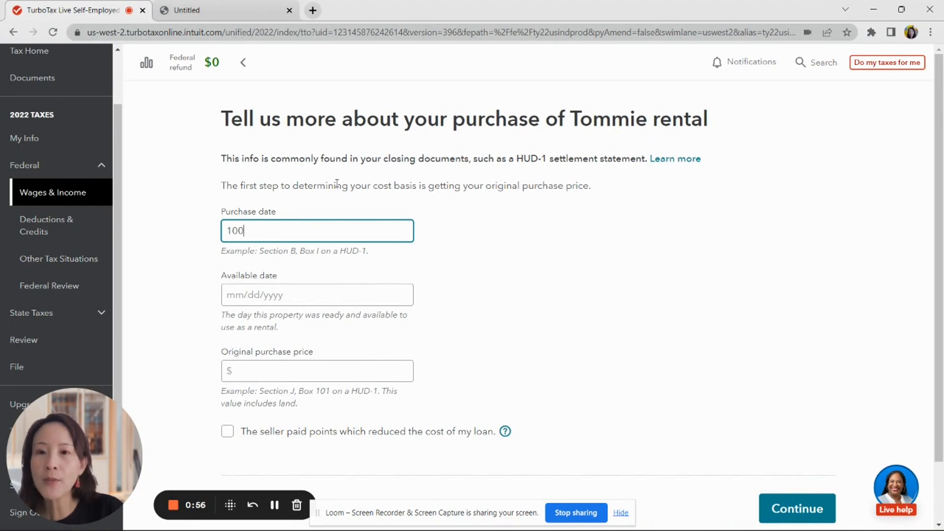
{"action": "type", "text": "/2"}
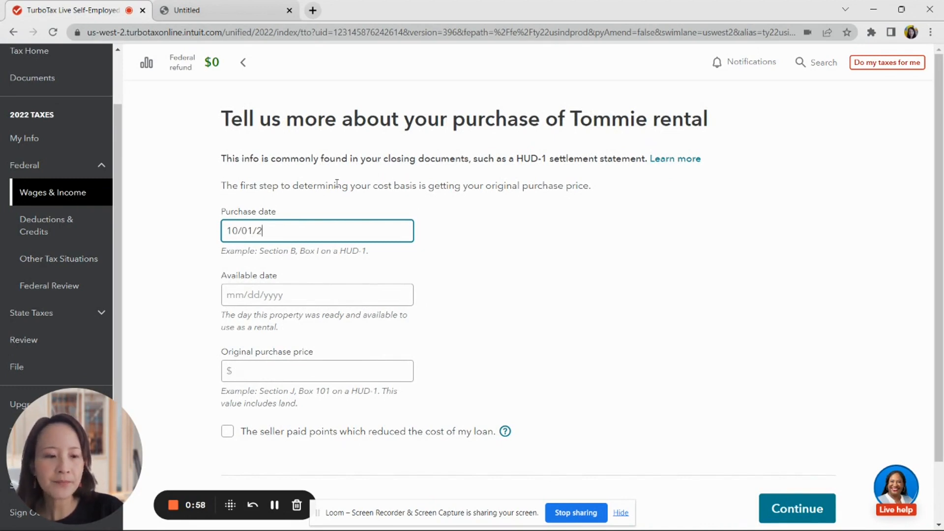
{"action": "type", "text": "021"}
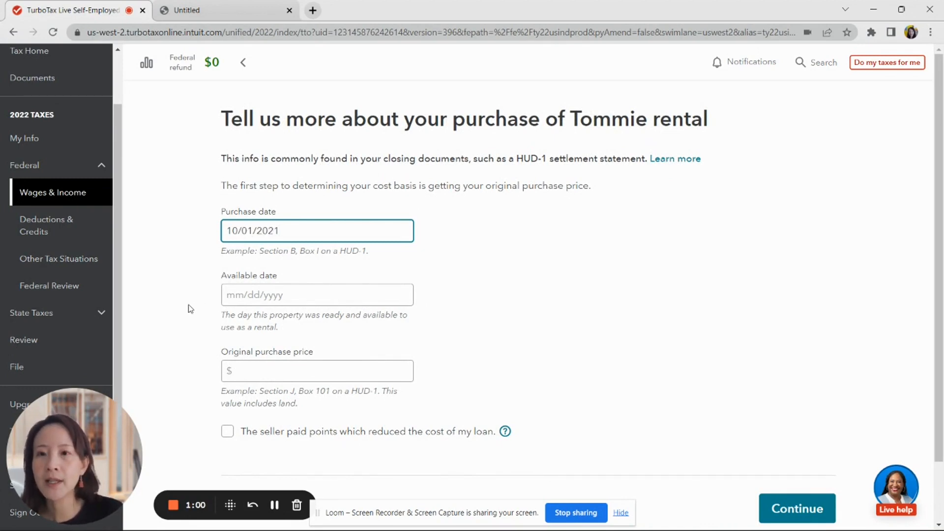
{"action": "left_click", "coordinate": [233, 290]}
{"action": "type", "text": "01"}
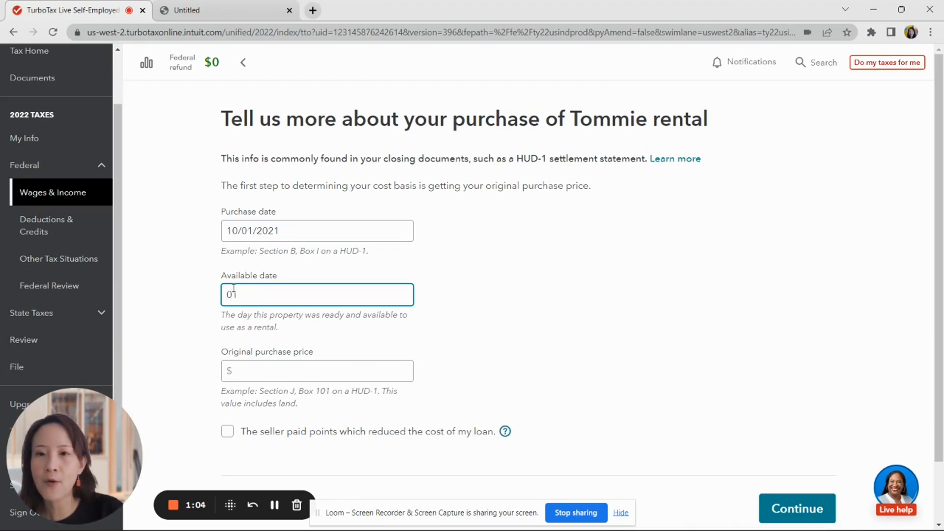
{"action": "type", "text": "/01"}
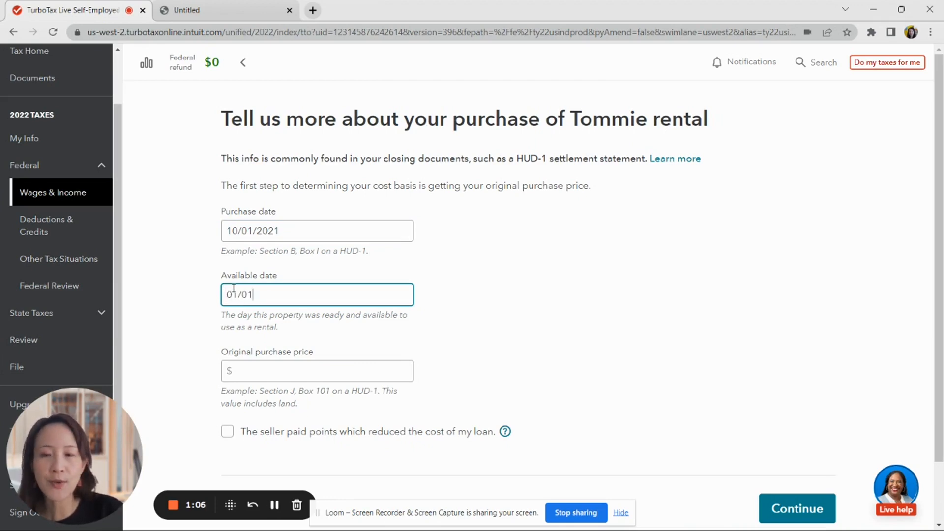
{"action": "type", "text": "/2022"}
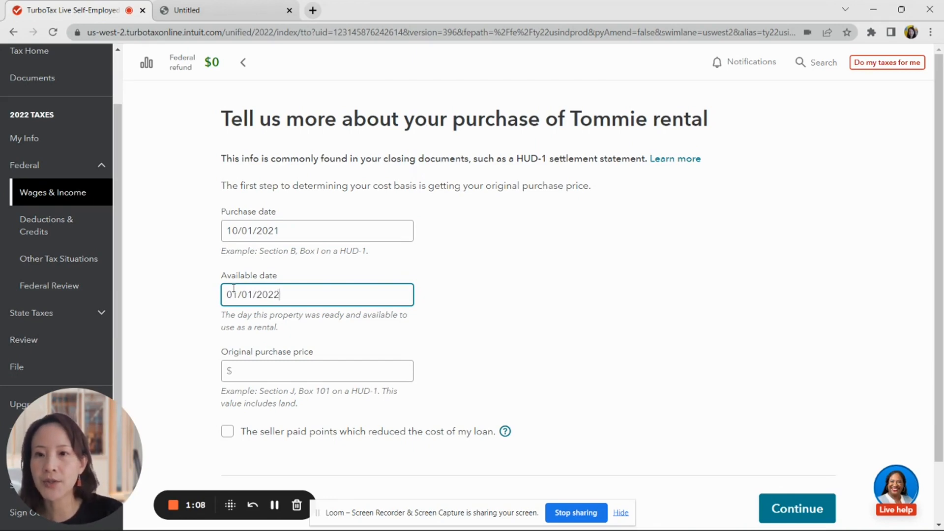
{"action": "left_click", "coordinate": [264, 365]}
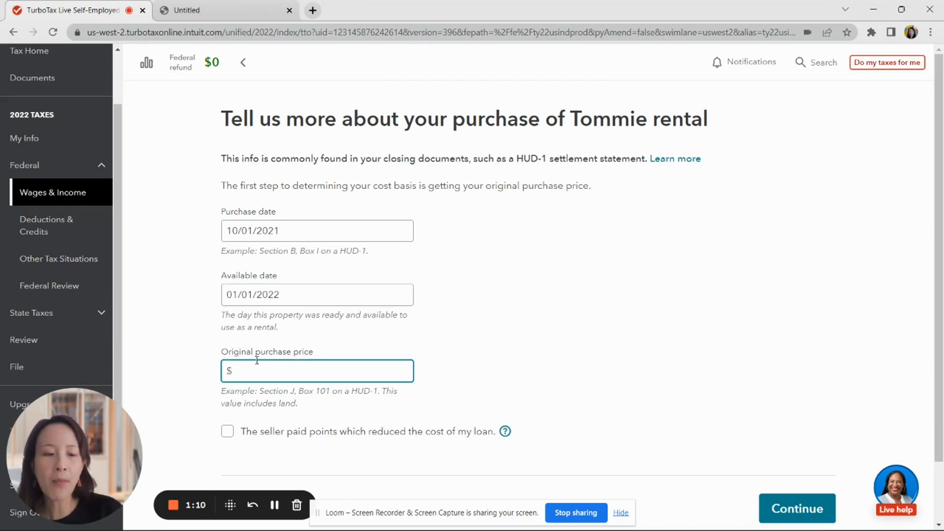
{"action": "type", "text": "350,000"}
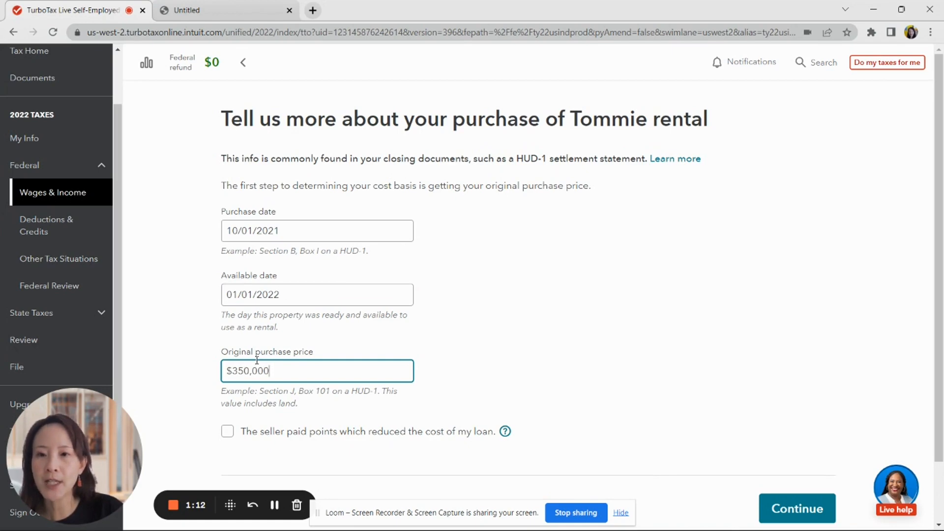
{"action": "scroll", "coordinate": [604, 354], "scroll_direction": "down", "scroll_amount": 2}
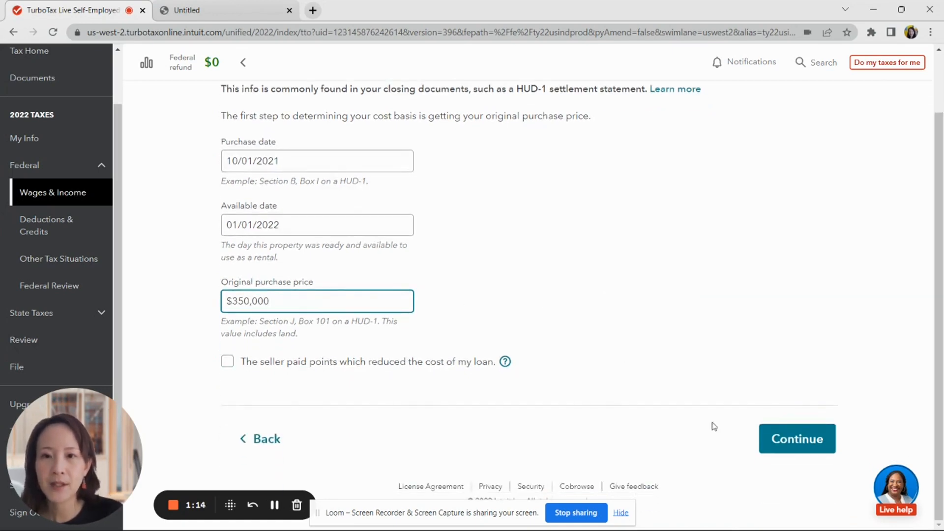
- Submit the purchase details and record $500 in abstract and recording fees
{"action": "left_click", "coordinate": [796, 442]}
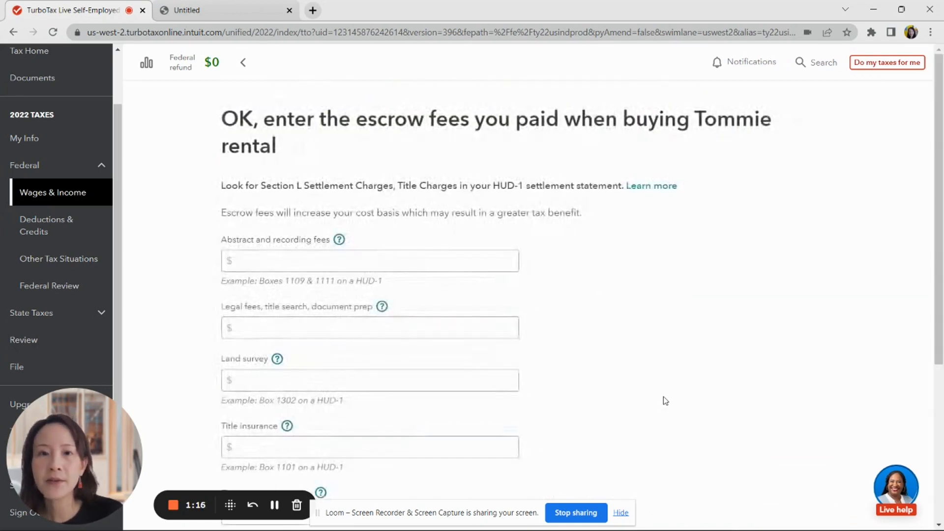
{"action": "left_click", "coordinate": [295, 257]}
{"action": "left_click", "coordinate": [295, 257]}
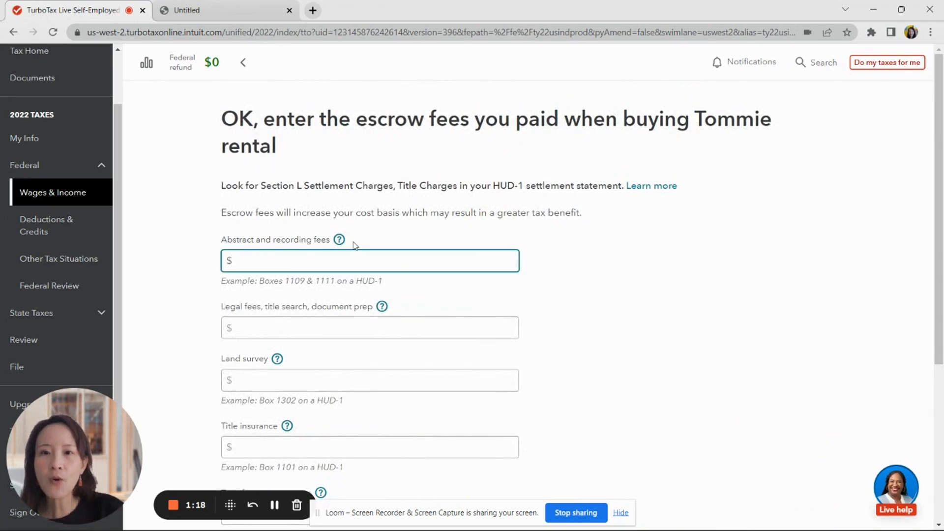
{"action": "type", "text": "500"}
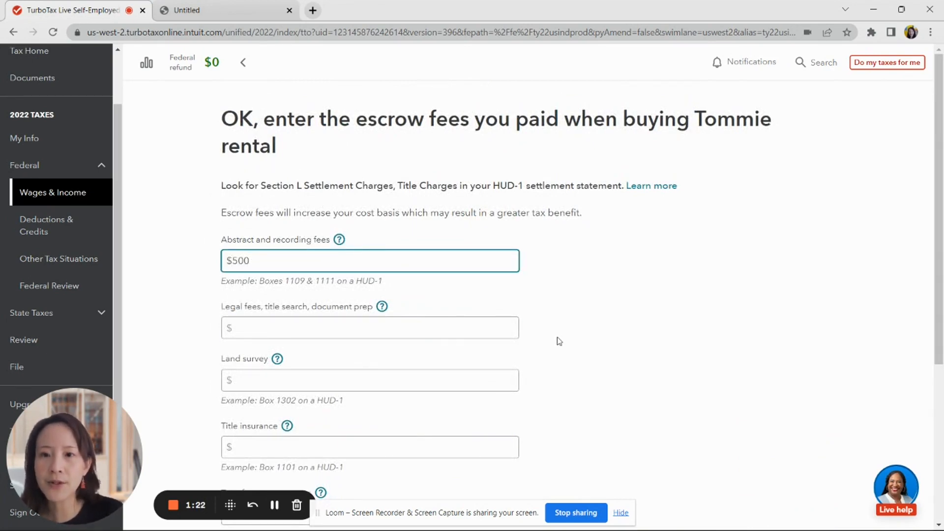
{"action": "scroll", "coordinate": [577, 331], "scroll_direction": "down", "scroll_amount": 5}
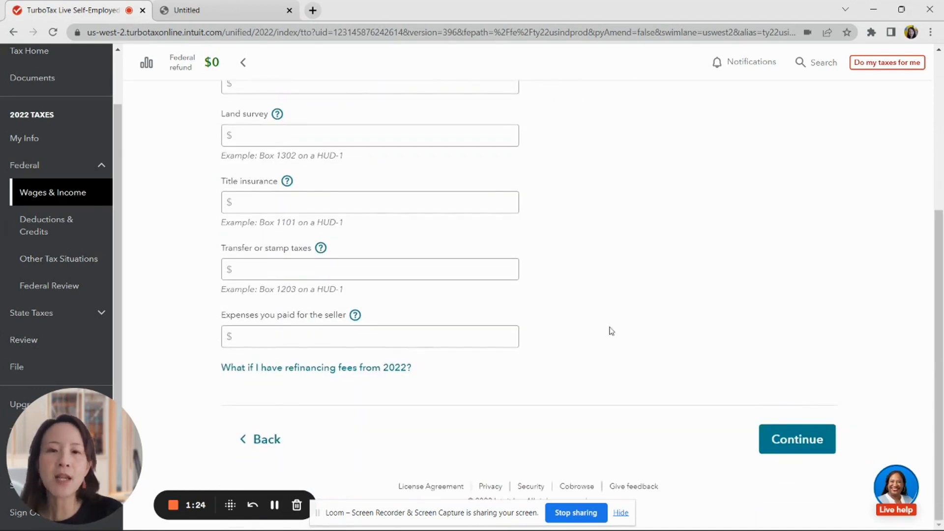
{"action": "scroll", "coordinate": [594, 344], "scroll_direction": "up", "scroll_amount": 4}
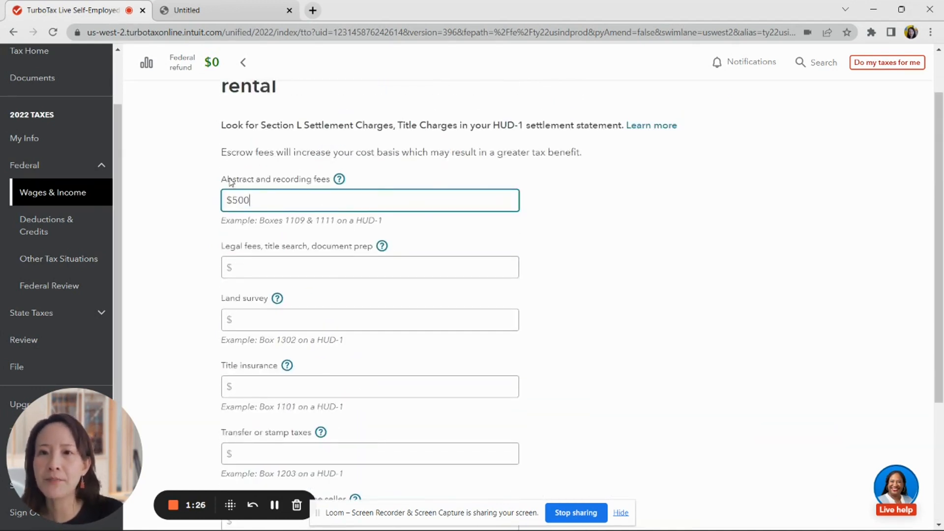
{"action": "scroll", "coordinate": [539, 271], "scroll_direction": "down", "scroll_amount": 3}
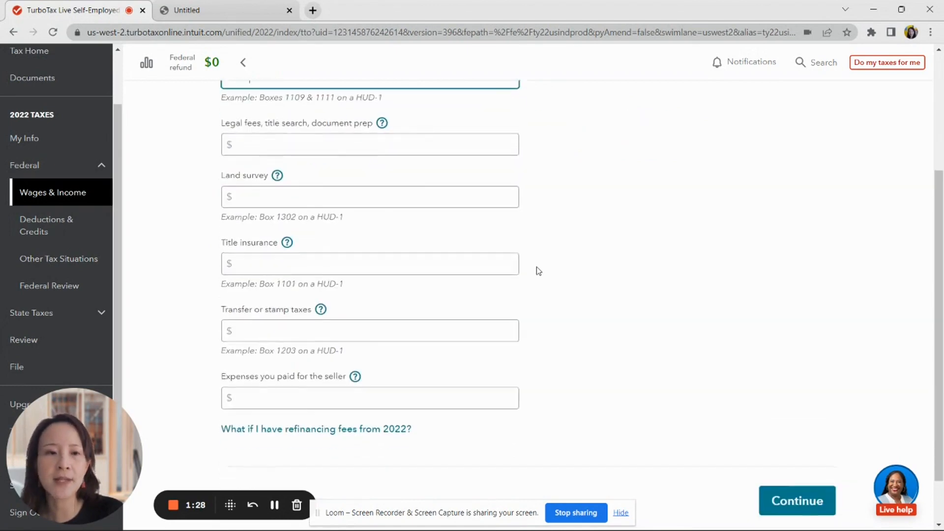
{"action": "scroll", "coordinate": [538, 271], "scroll_direction": "down", "scroll_amount": 3}
{"action": "left_click", "coordinate": [799, 439]}
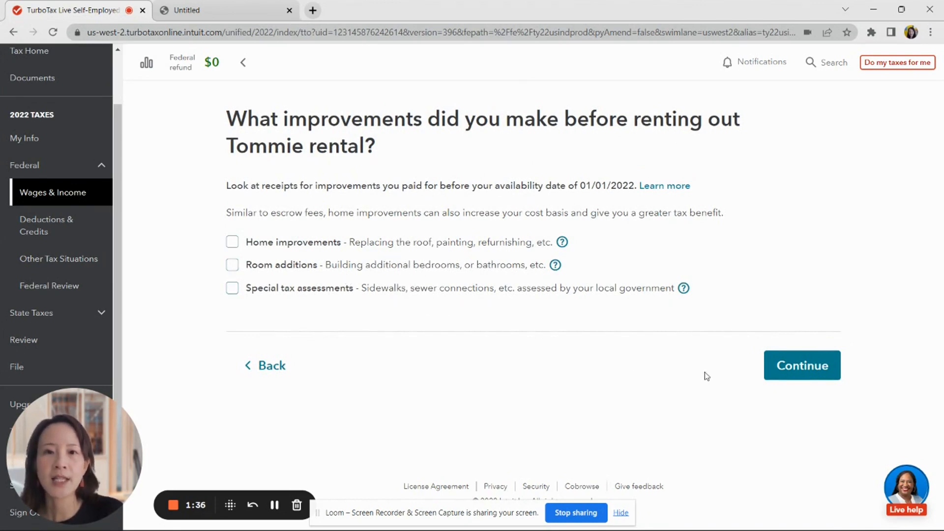
- Leave improvements and uncommon adjustments unchecked, keeping the cost basis at $350,500
{"action": "left_click", "coordinate": [783, 368]}
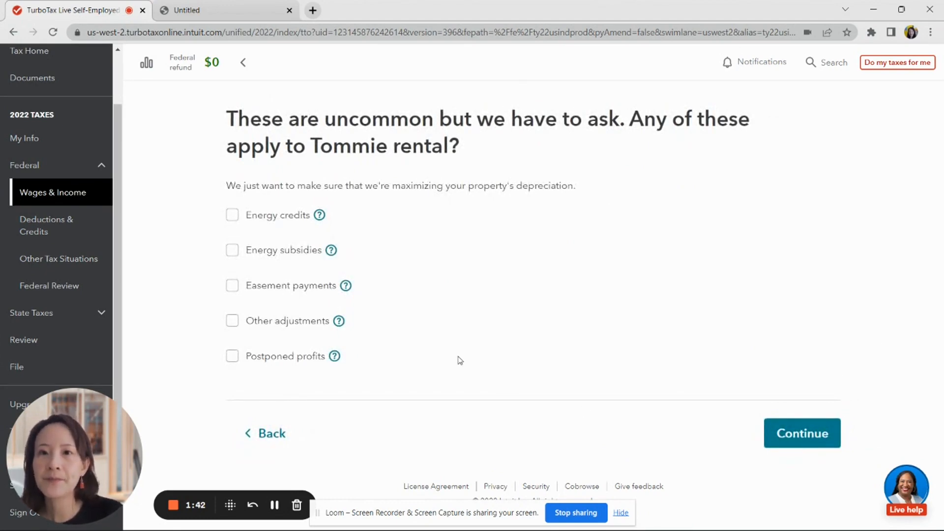
{"action": "left_click", "coordinate": [800, 439]}
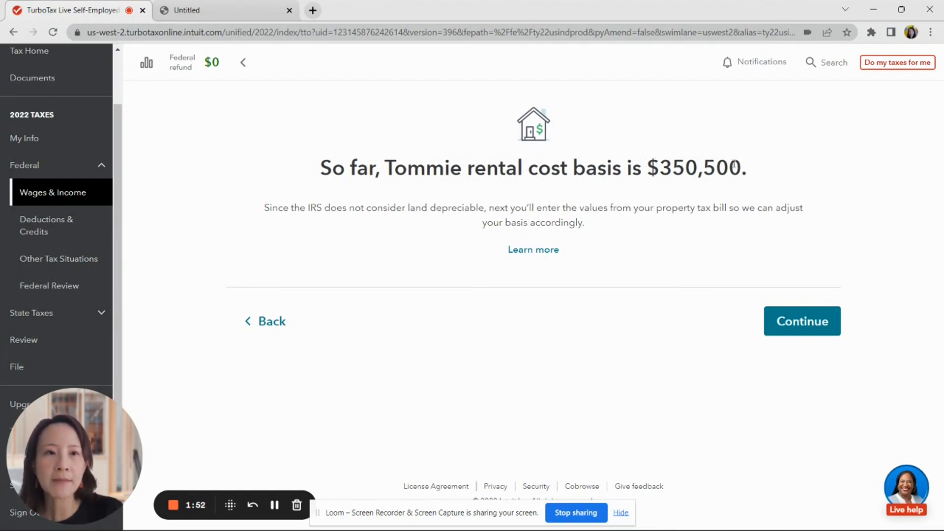
- Enter land value $70,000 and improvement value $280,000 from the property tax info
{"action": "left_click", "coordinate": [788, 322]}
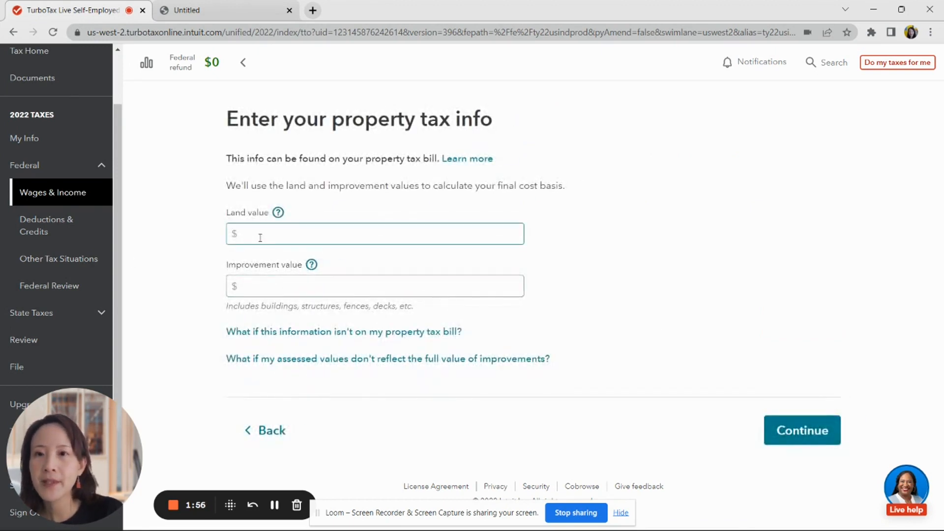
{"action": "left_click", "coordinate": [260, 237]}
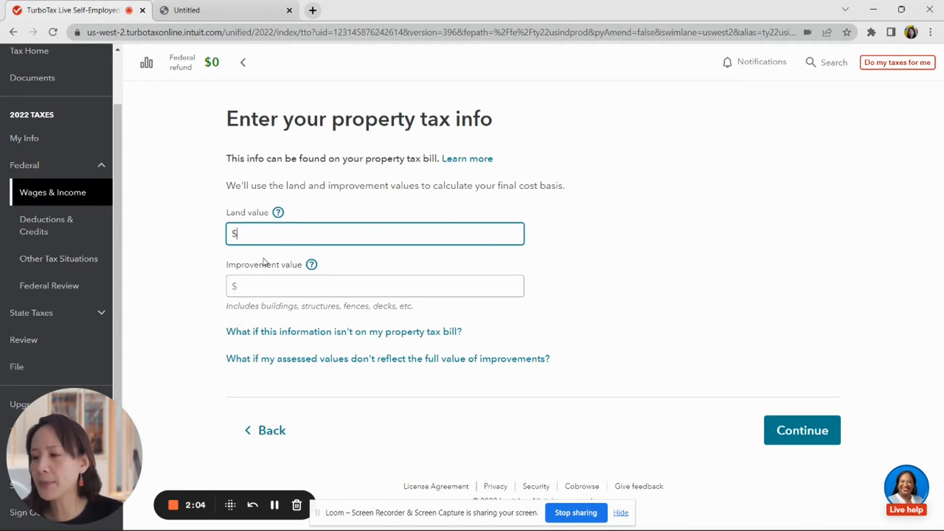
{"action": "type", "text": "70,000"}
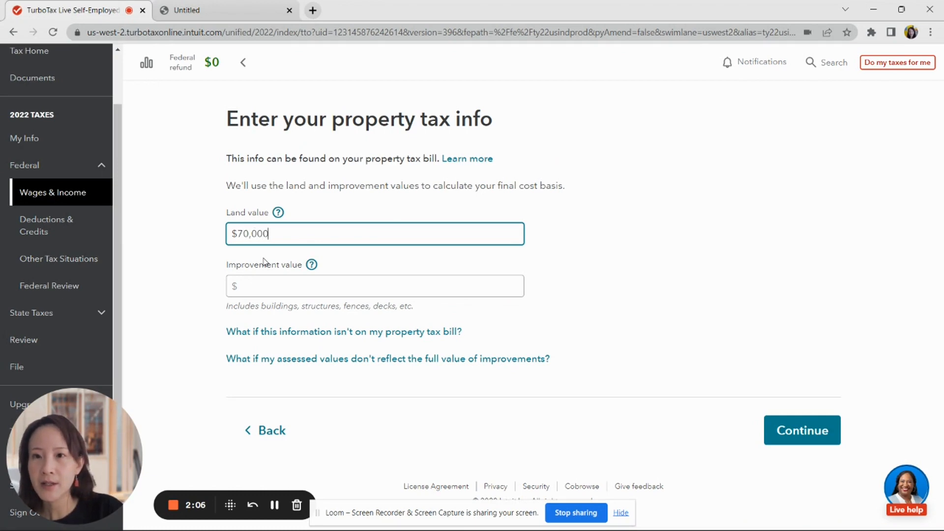
{"action": "left_click", "coordinate": [265, 293]}
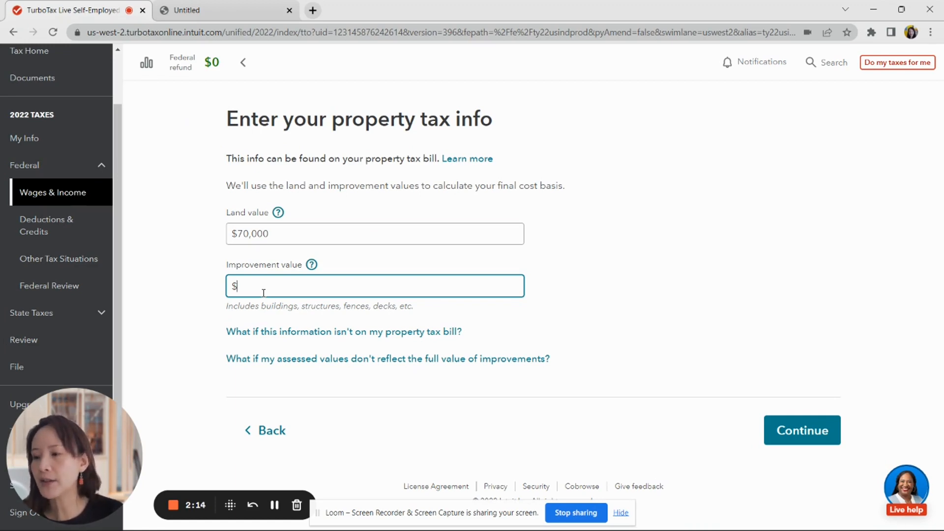
{"action": "type", "text": "2800000"}
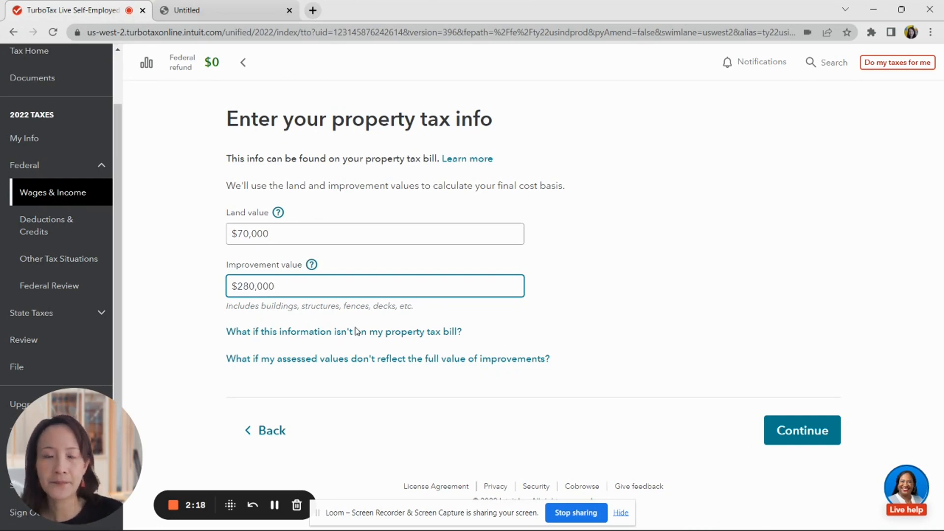
{"action": "left_click", "coordinate": [795, 430]}
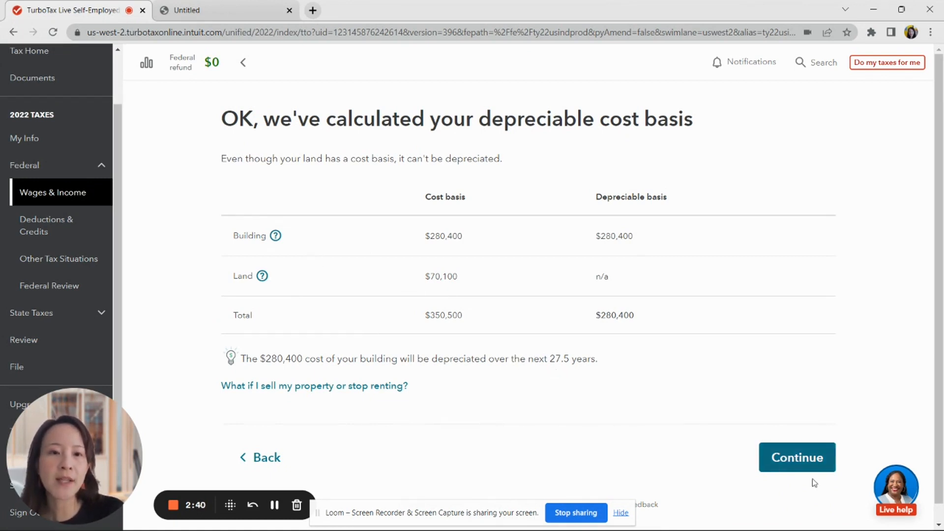
- Accept the $280,400 depreciable cost basis and pass the $9,772 deduction summary
{"action": "left_click", "coordinate": [823, 469]}
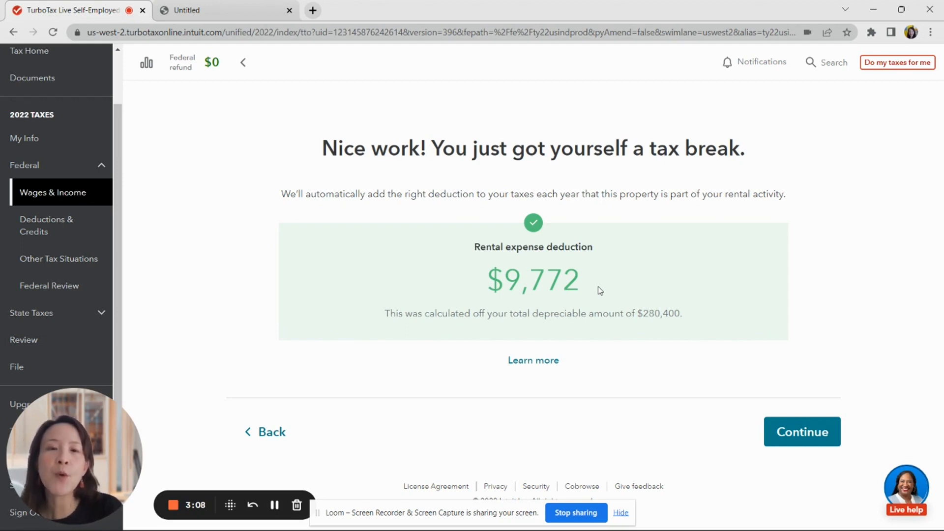
{"action": "left_click", "coordinate": [805, 432]}
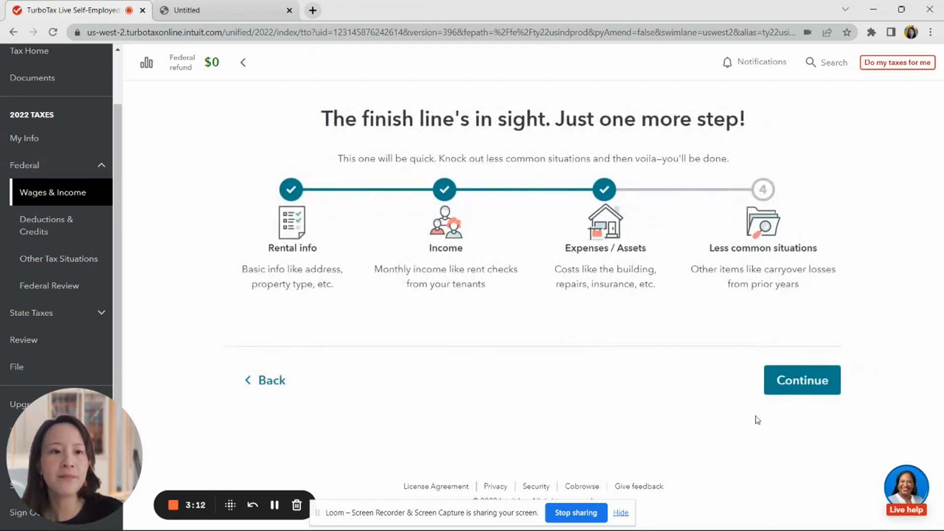
- Review the Tommie rental summary with $11,160 in expenses and mark it Done
{"action": "left_click", "coordinate": [829, 376]}
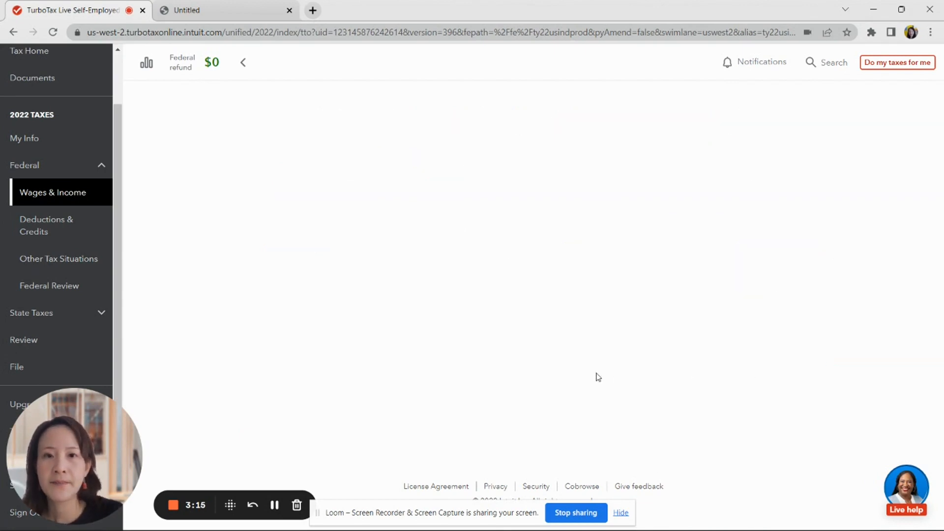
{"action": "scroll", "coordinate": [472, 354], "scroll_direction": "down", "scroll_amount": 6}
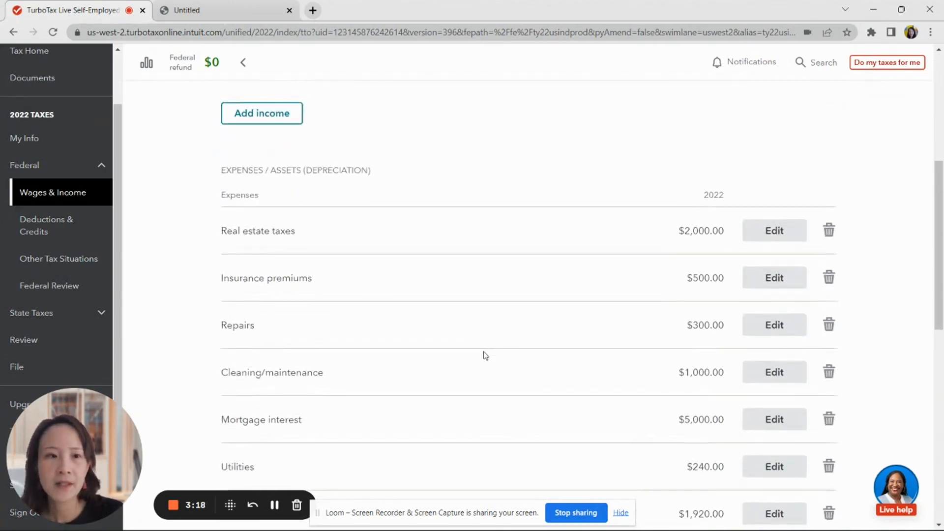
{"action": "scroll", "coordinate": [486, 362], "scroll_direction": "down", "scroll_amount": 4}
{"action": "scroll", "coordinate": [491, 373], "scroll_direction": "up", "scroll_amount": 4}
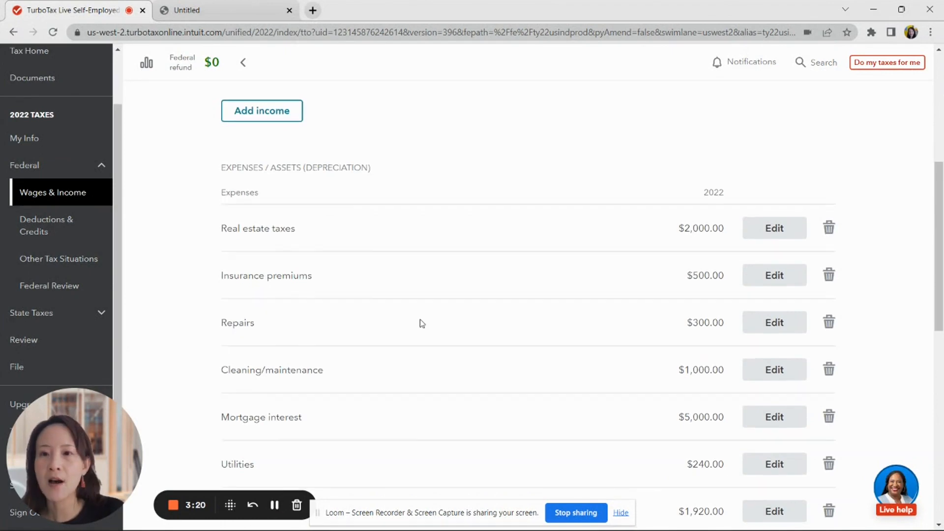
{"action": "scroll", "coordinate": [421, 323], "scroll_direction": "down", "scroll_amount": 3}
{"action": "scroll", "coordinate": [626, 301], "scroll_direction": "down", "scroll_amount": 4}
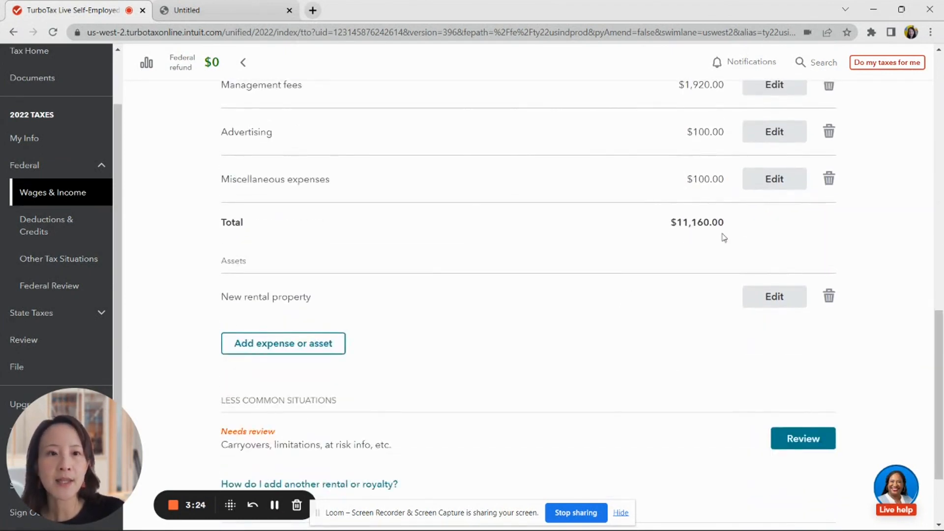
{"action": "scroll", "coordinate": [668, 299], "scroll_direction": "down", "scroll_amount": 3}
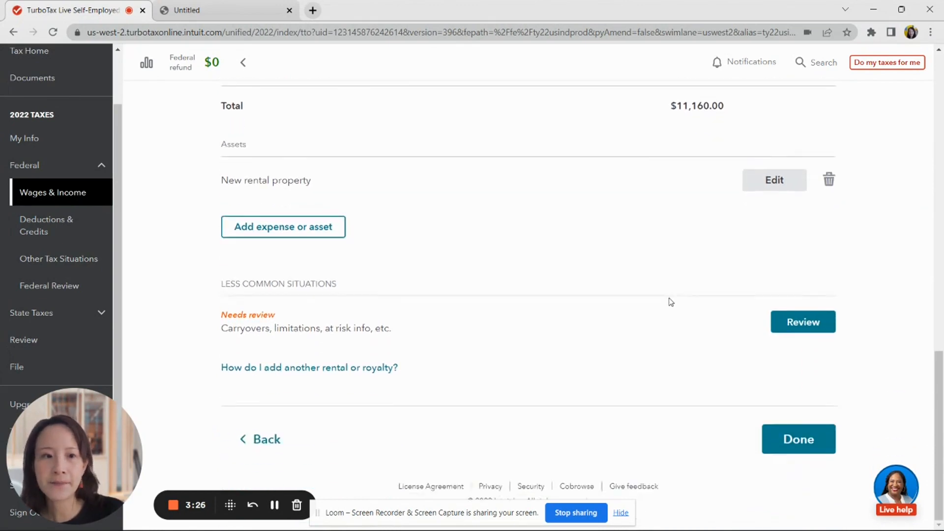
{"action": "left_click", "coordinate": [827, 446]}
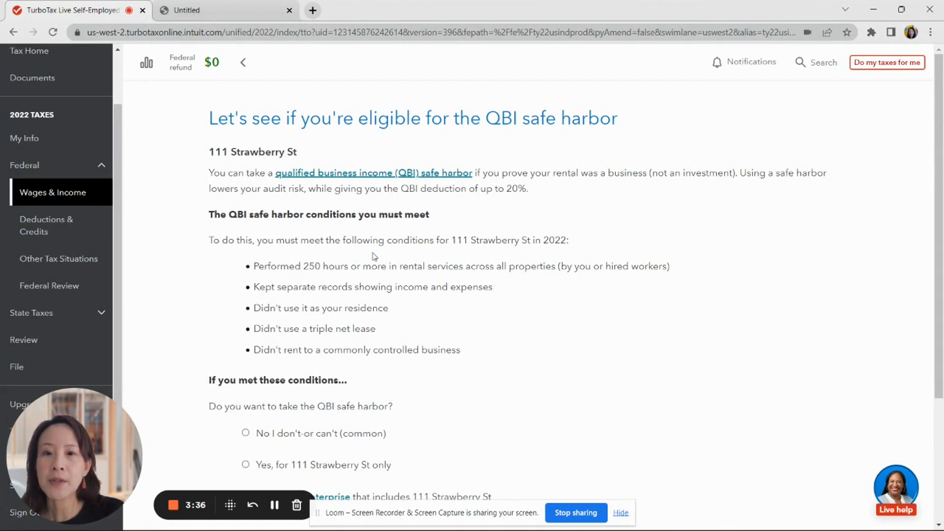
{"action": "scroll", "coordinate": [372, 267], "scroll_direction": "down", "scroll_amount": 4}
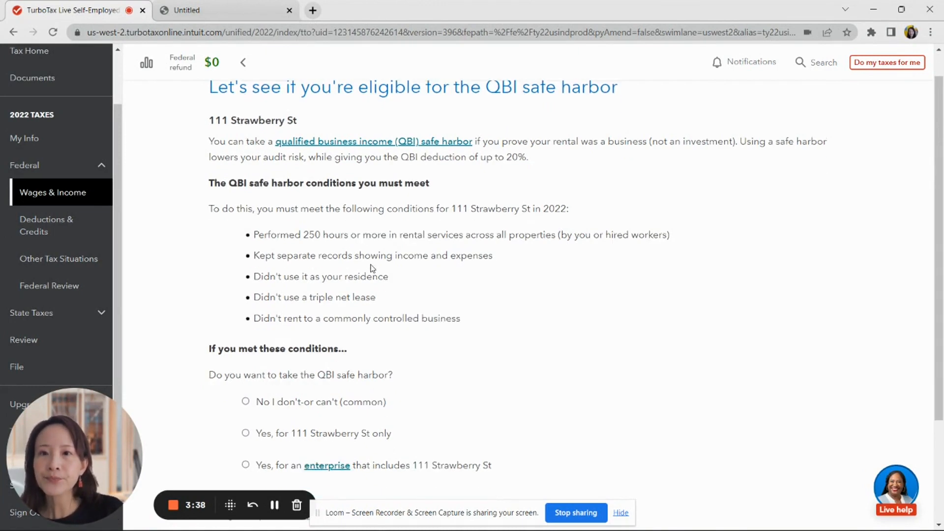
{"action": "scroll", "coordinate": [364, 266], "scroll_direction": "up", "scroll_amount": 4}
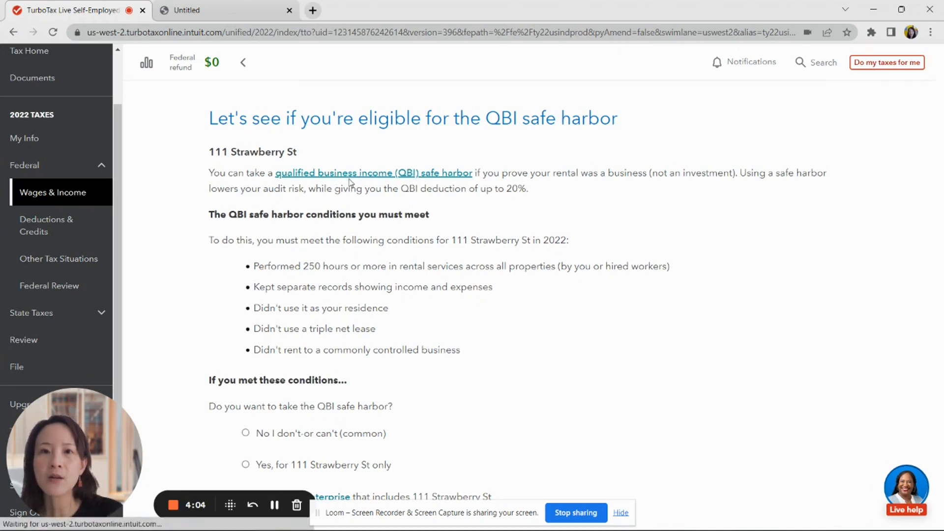
{"action": "left_click", "coordinate": [333, 175]}
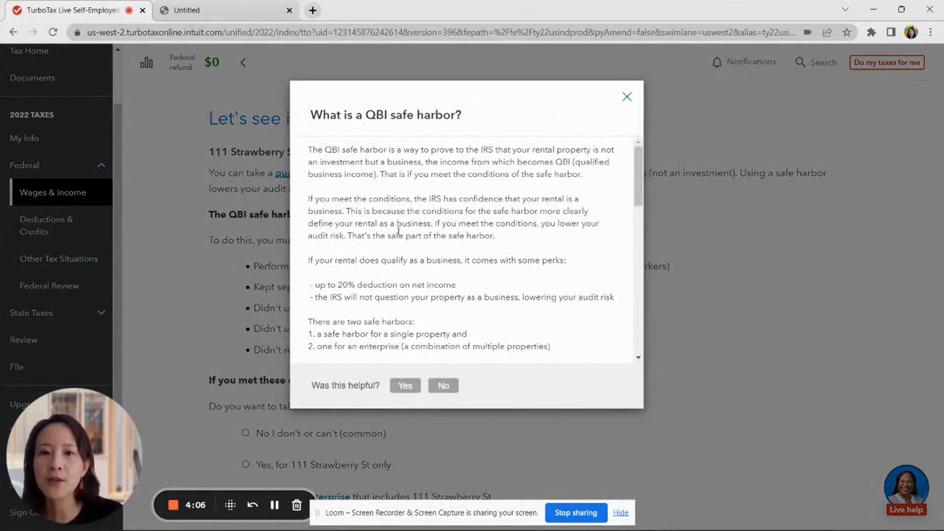
{"action": "scroll", "coordinate": [431, 239], "scroll_direction": "down", "scroll_amount": 3}
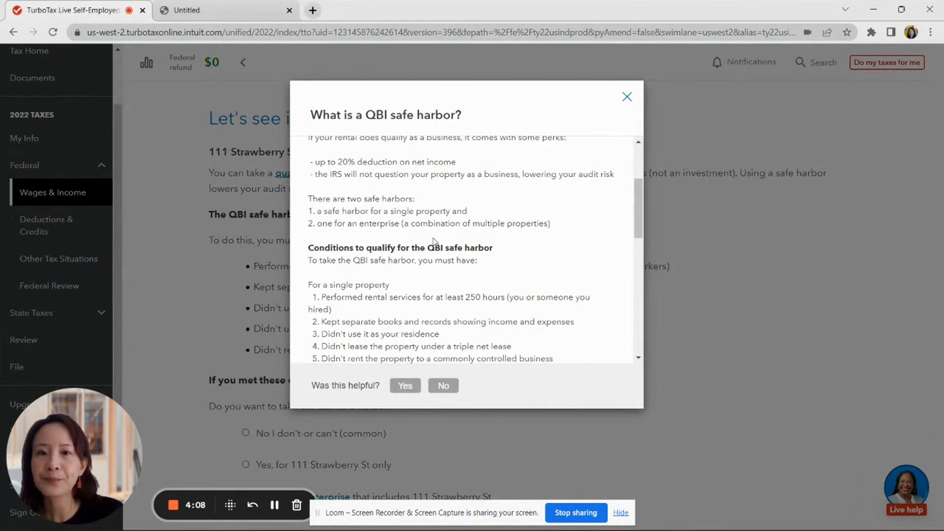
{"action": "scroll", "coordinate": [432, 241], "scroll_direction": "down", "scroll_amount": 1}
{"action": "scroll", "coordinate": [433, 241], "scroll_direction": "down", "scroll_amount": 4}
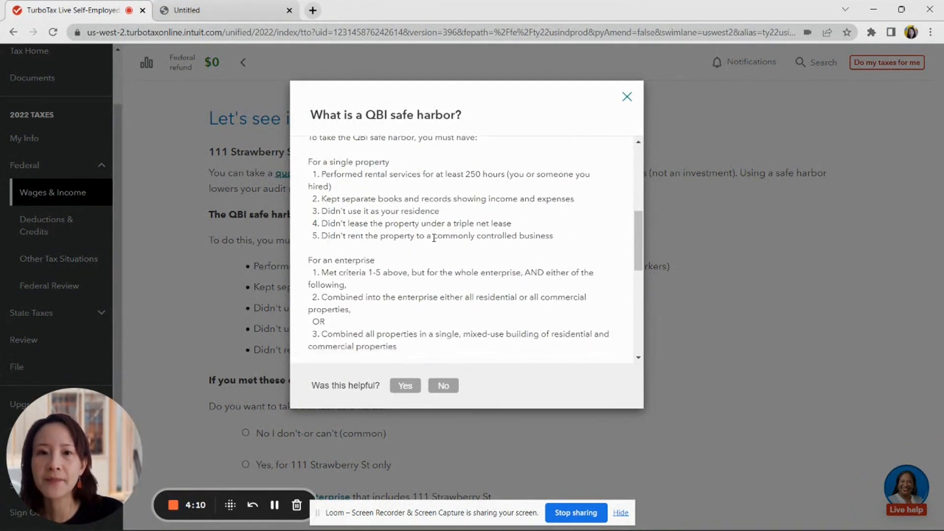
{"action": "scroll", "coordinate": [434, 245], "scroll_direction": "up", "scroll_amount": 2}
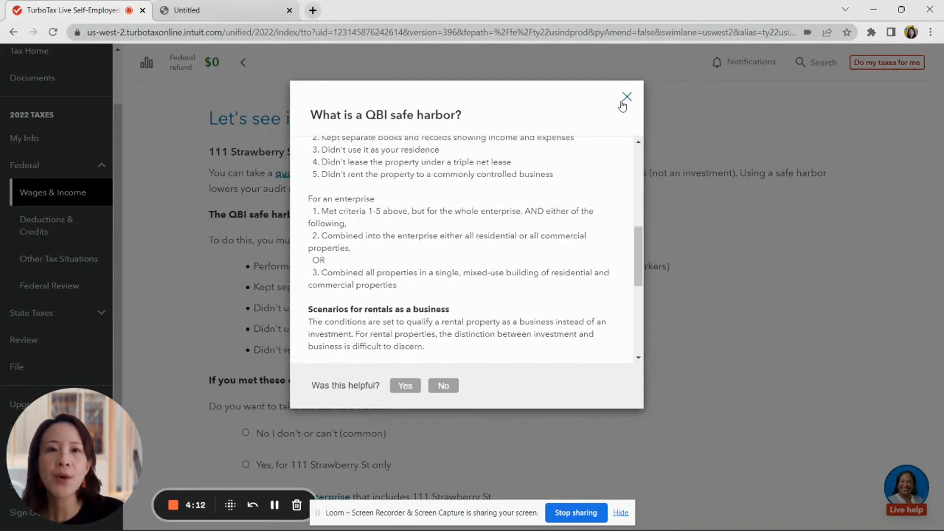
{"action": "scroll", "coordinate": [595, 167], "scroll_direction": "up", "scroll_amount": 2}
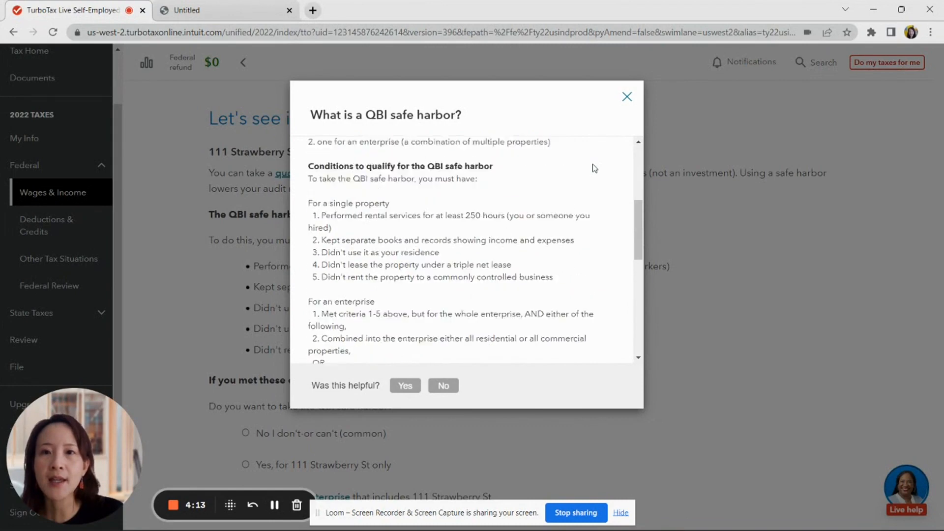
{"action": "left_click", "coordinate": [626, 96]}
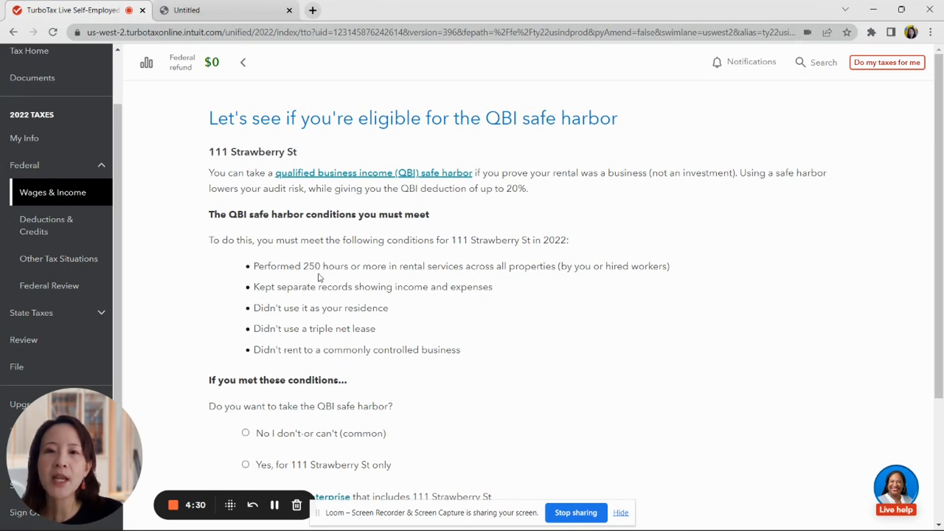
{"action": "scroll", "coordinate": [386, 307], "scroll_direction": "down", "scroll_amount": 1}
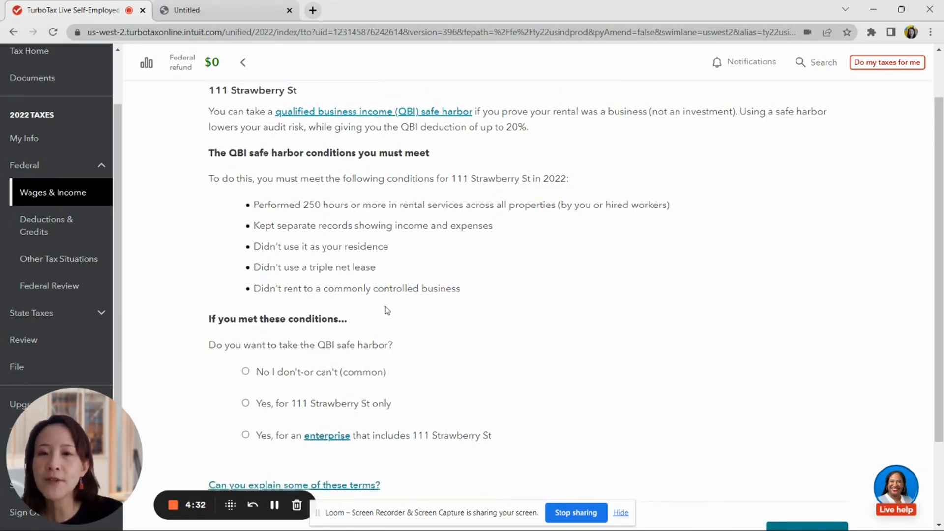
{"action": "left_click", "coordinate": [246, 372]}
{"action": "scroll", "coordinate": [497, 376], "scroll_direction": "down", "scroll_amount": 2}
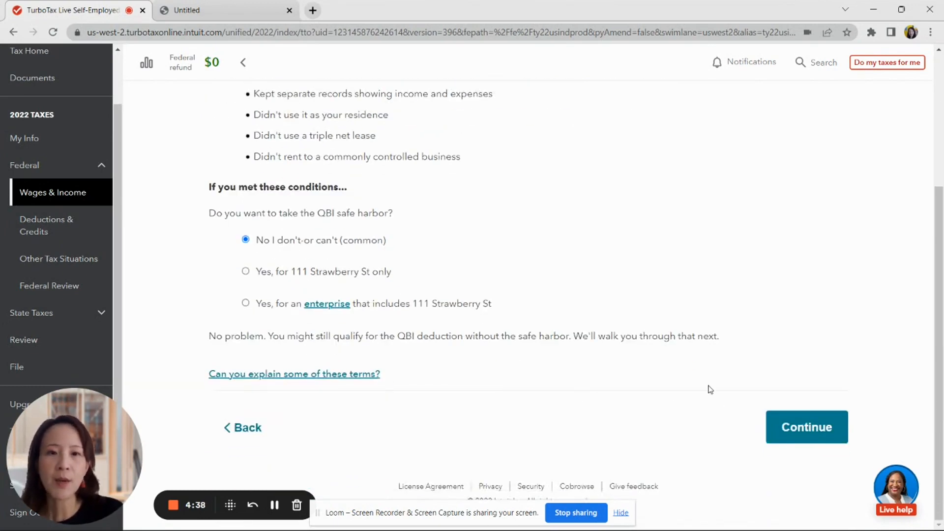
{"action": "scroll", "coordinate": [710, 388], "scroll_direction": "up", "scroll_amount": 3}
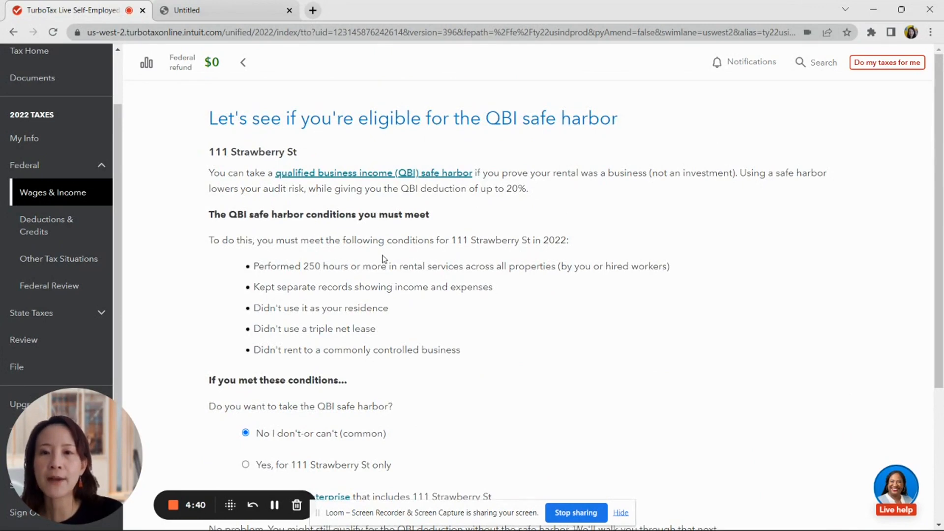
{"action": "scroll", "coordinate": [484, 305], "scroll_direction": "down", "scroll_amount": 3}
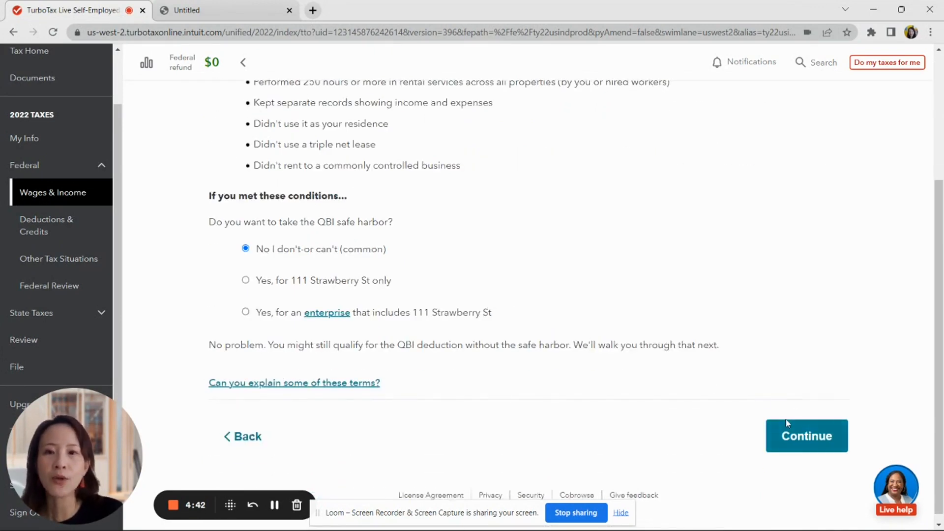
{"action": "left_click", "coordinate": [802, 436]}
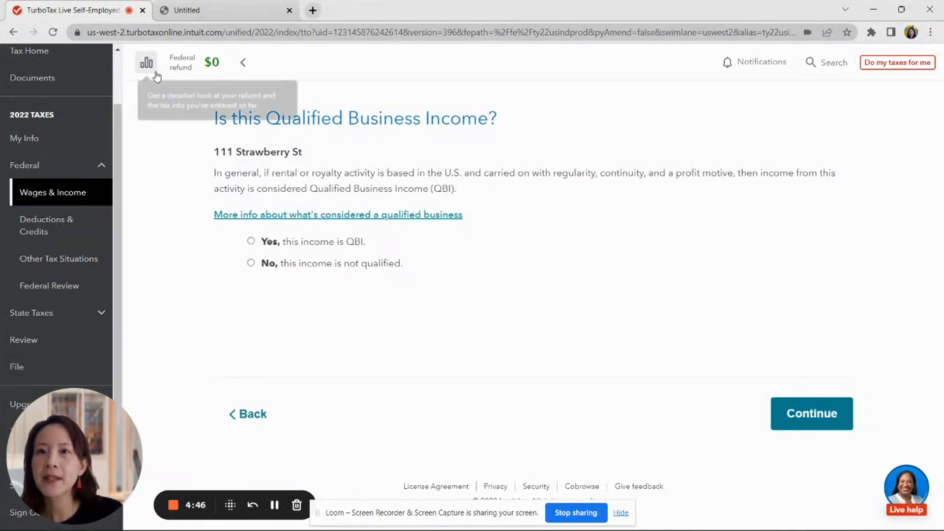
- Answer 'No, this income is not qualified.' for the rental's QBI status
{"action": "left_click", "coordinate": [250, 263]}
{"action": "left_click", "coordinate": [806, 411]}
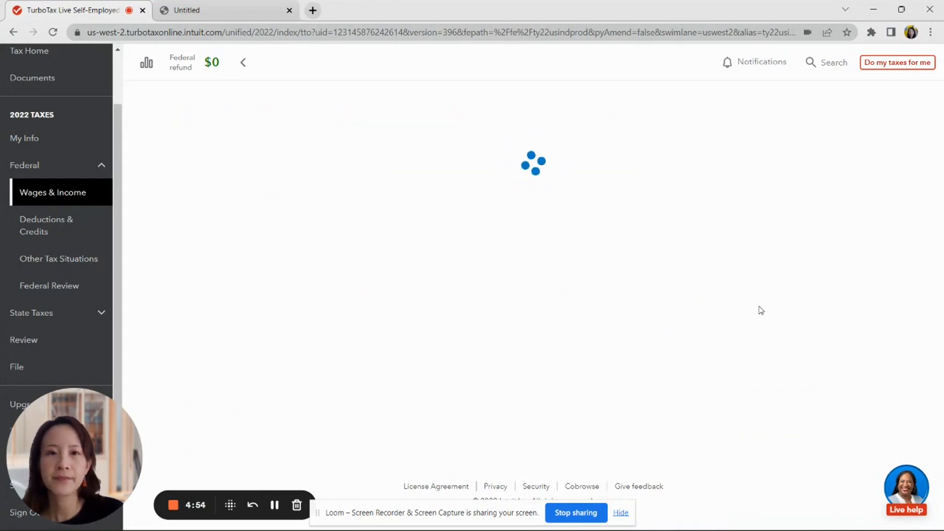
- Scroll the Wages & Income summary to the Sch E row showing Tommie rental at $3,068.00
{"action": "scroll", "coordinate": [670, 313], "scroll_direction": "down", "scroll_amount": 2}
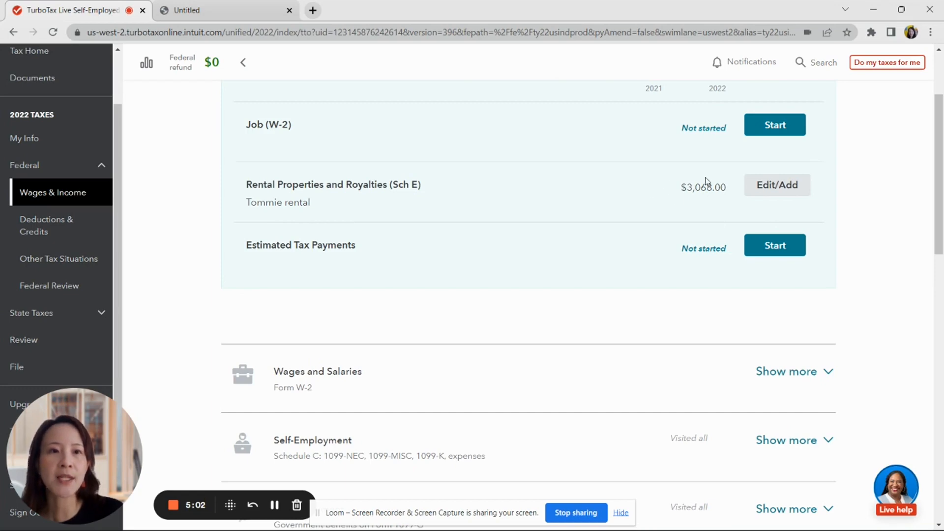
{"action": "scroll", "coordinate": [807, 406], "scroll_direction": "down", "scroll_amount": 6}
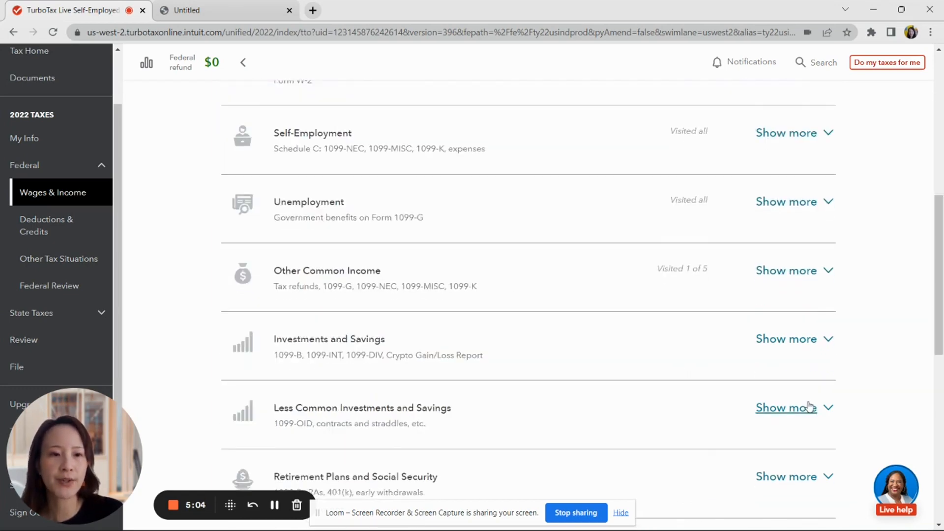
{"action": "scroll", "coordinate": [809, 406], "scroll_direction": "up", "scroll_amount": 3}
{"action": "scroll", "coordinate": [809, 406], "scroll_direction": "up", "scroll_amount": 3}
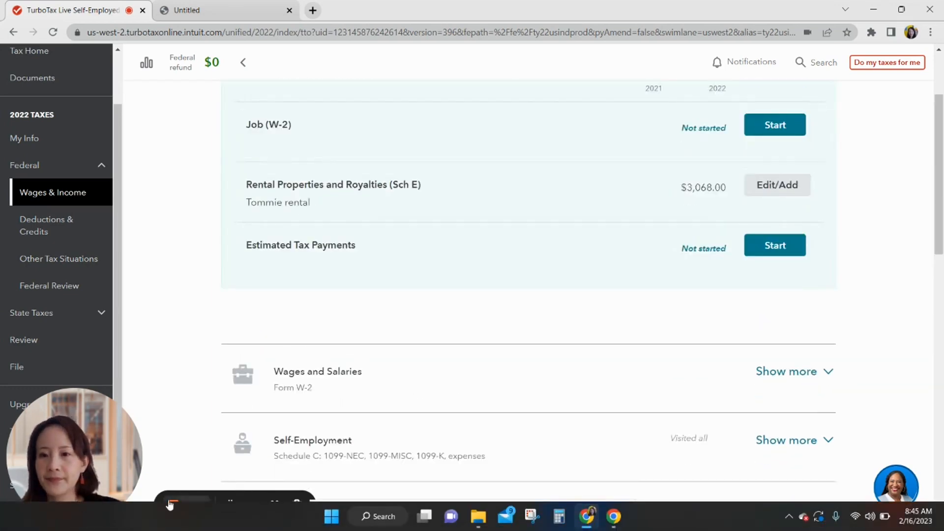